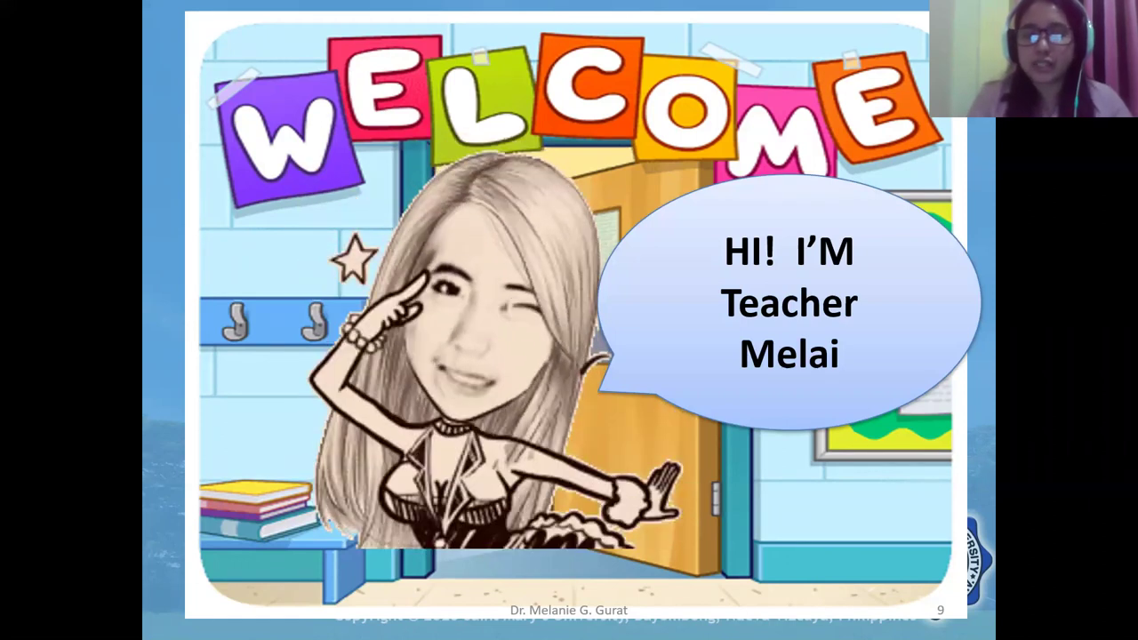
- Advance the slideshow through the OUTLINE slide until the encoding item is highlighted, and end the show
{"action": "key", "text": "Right"}
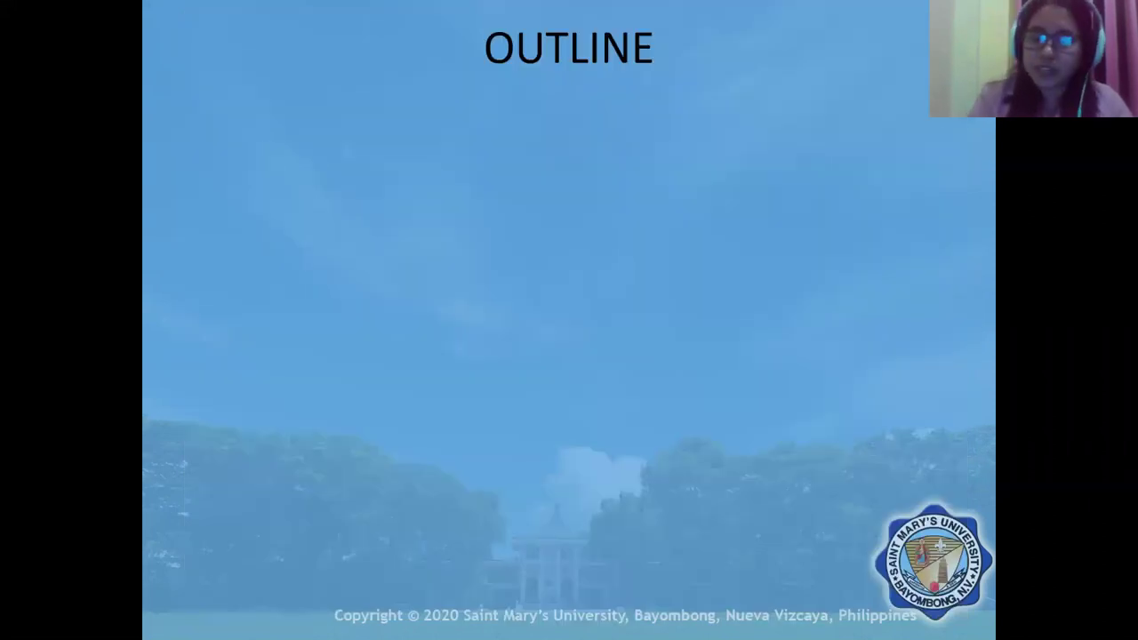
{"action": "key", "text": "Right"}
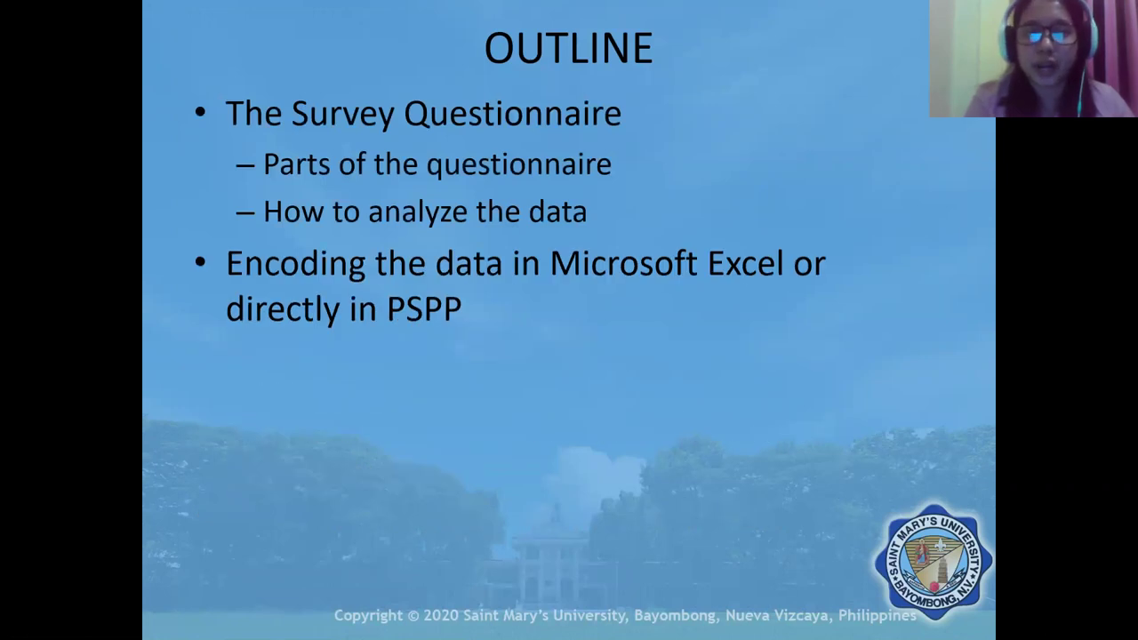
{"action": "key", "text": "Right"}
{"action": "key", "text": "Right"}
{"action": "key", "text": "Right"}
{"action": "key", "text": "Right"}
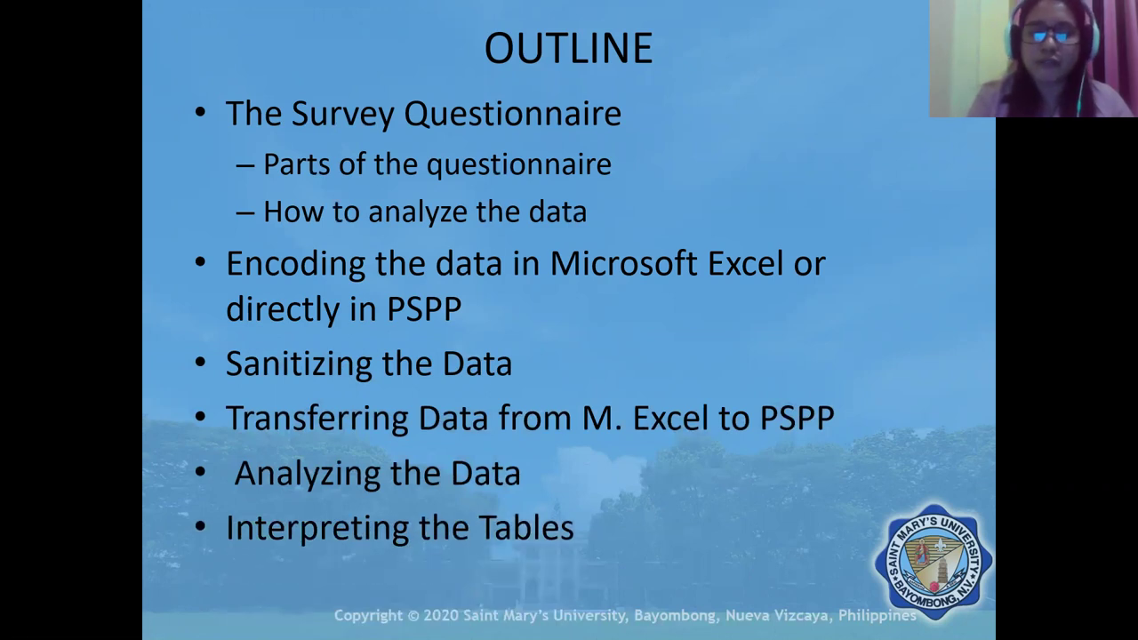
{"action": "key", "text": "Right"}
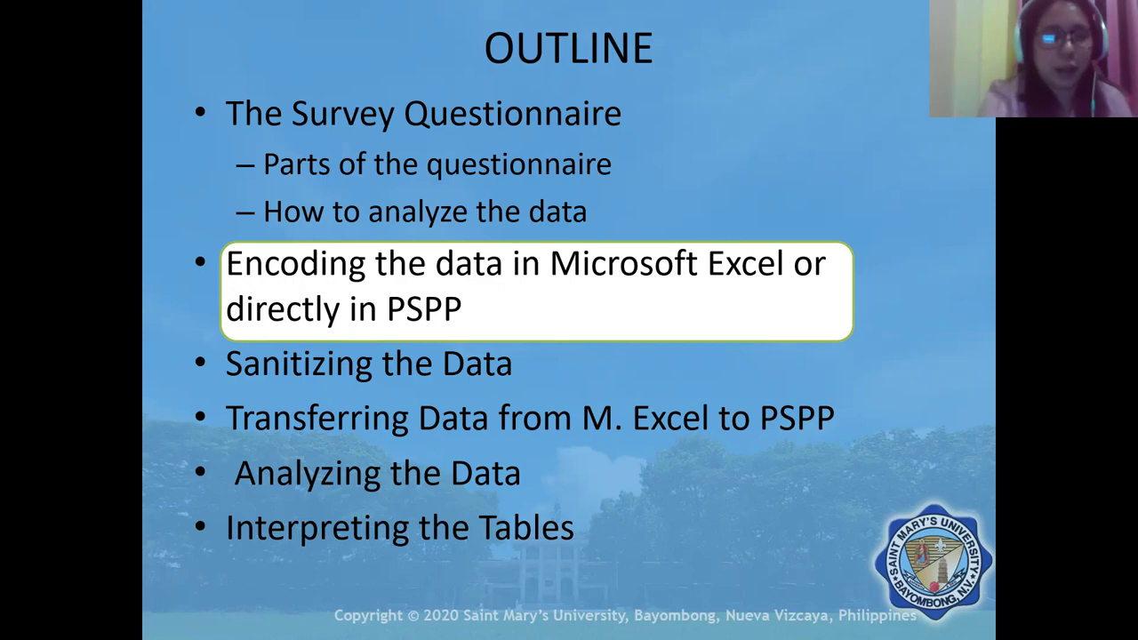
{"action": "key", "text": "Escape"}
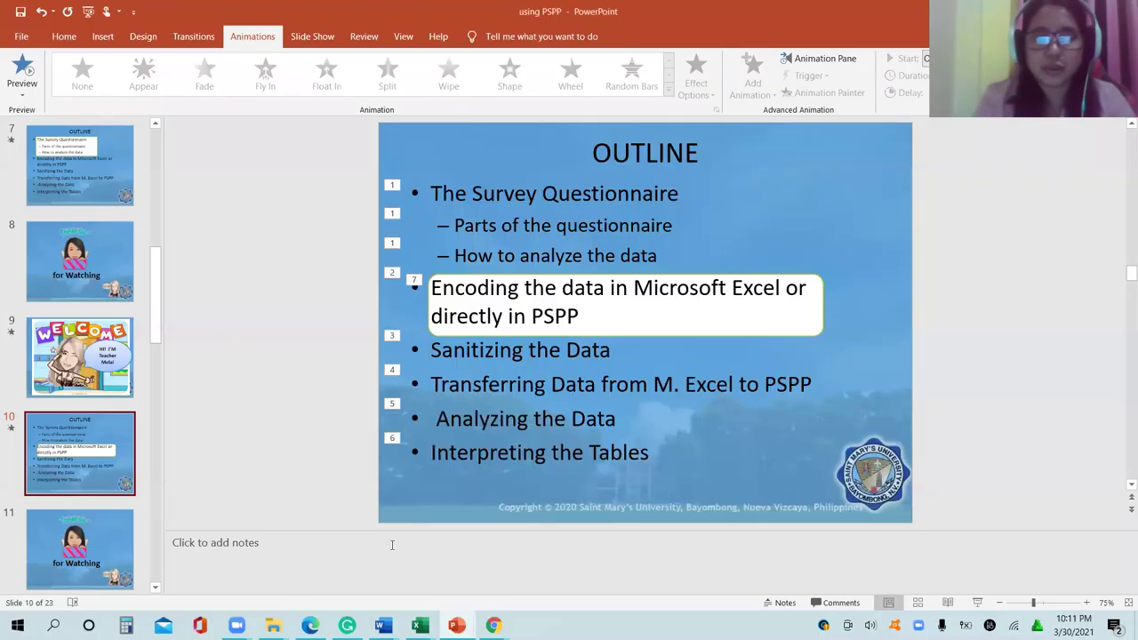
- Switch to the questionnaire_laboratory activity document in Word and review its interpretation table and life satisfaction items
{"action": "mouse_move", "coordinate": [382, 625]}
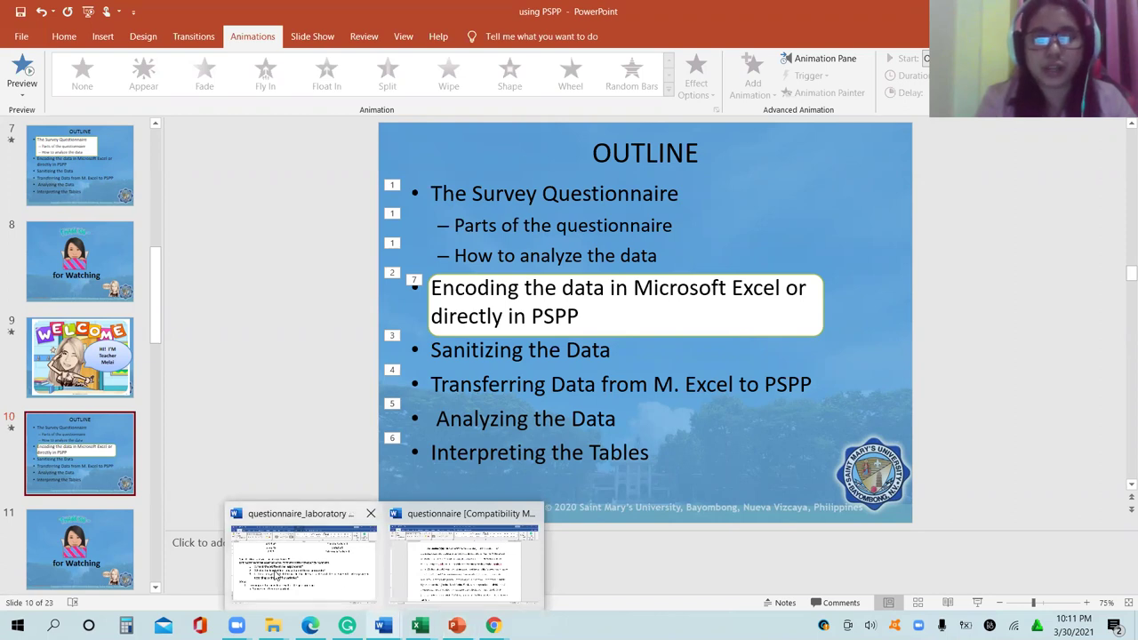
{"action": "left_click", "coordinate": [275, 570]}
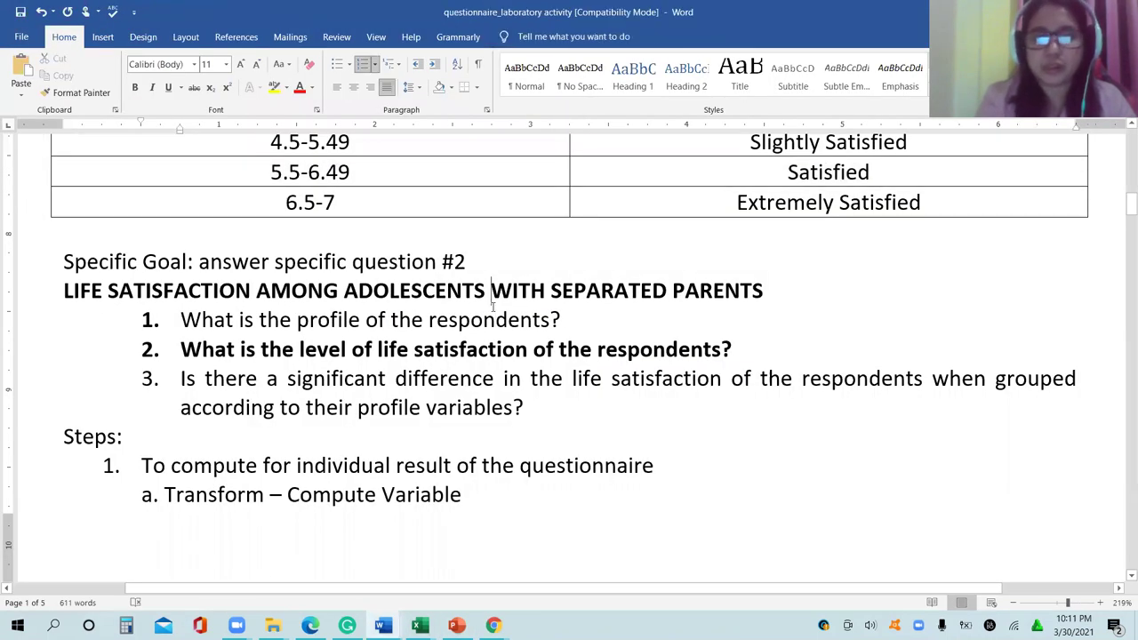
{"action": "scroll", "coordinate": [493, 306], "scroll_direction": "up", "scroll_amount": 2}
{"action": "scroll", "coordinate": [492, 307], "scroll_direction": "up", "scroll_amount": 6}
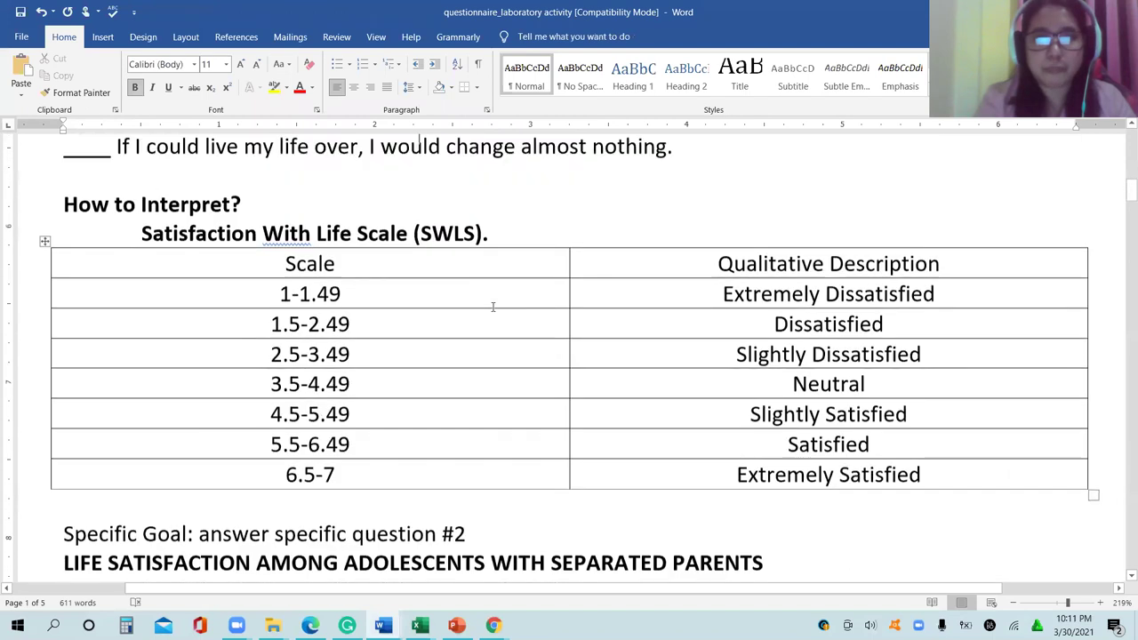
{"action": "scroll", "coordinate": [492, 306], "scroll_direction": "up", "scroll_amount": 1}
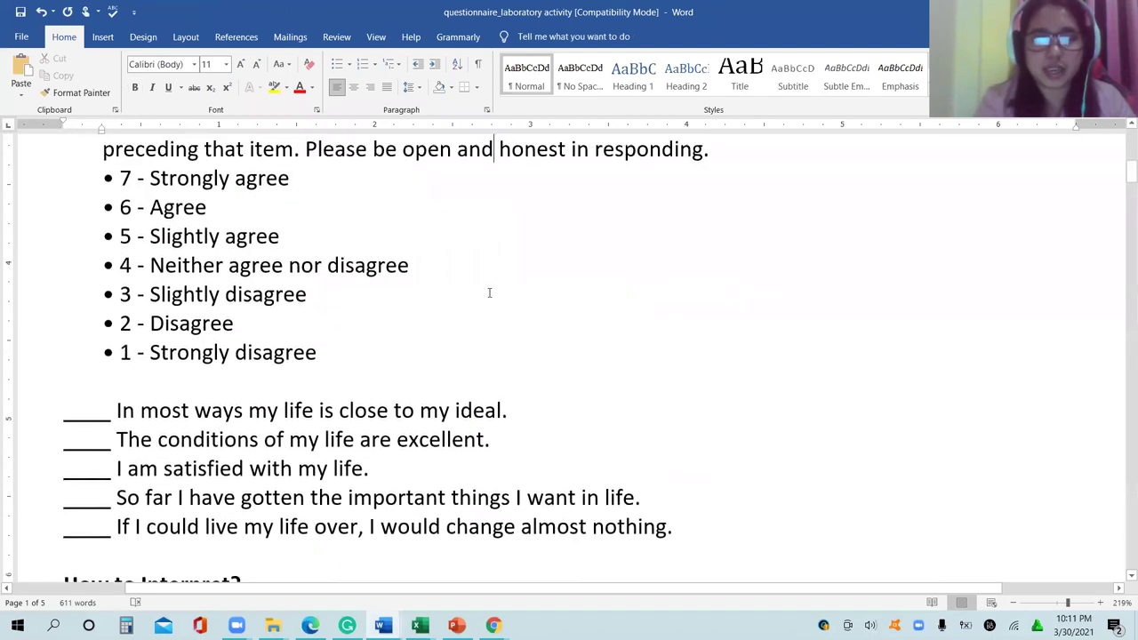
- Switch to the questionnaire document and go back to its Personal Information section on the first page
{"action": "mouse_move", "coordinate": [383, 625]}
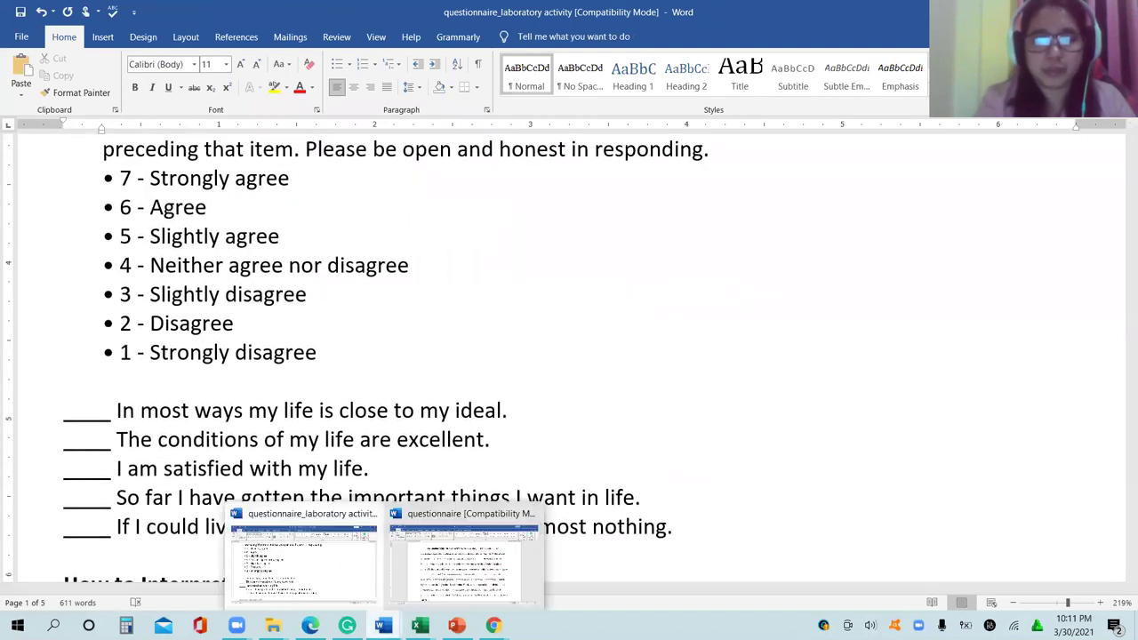
{"action": "left_click", "coordinate": [446, 575]}
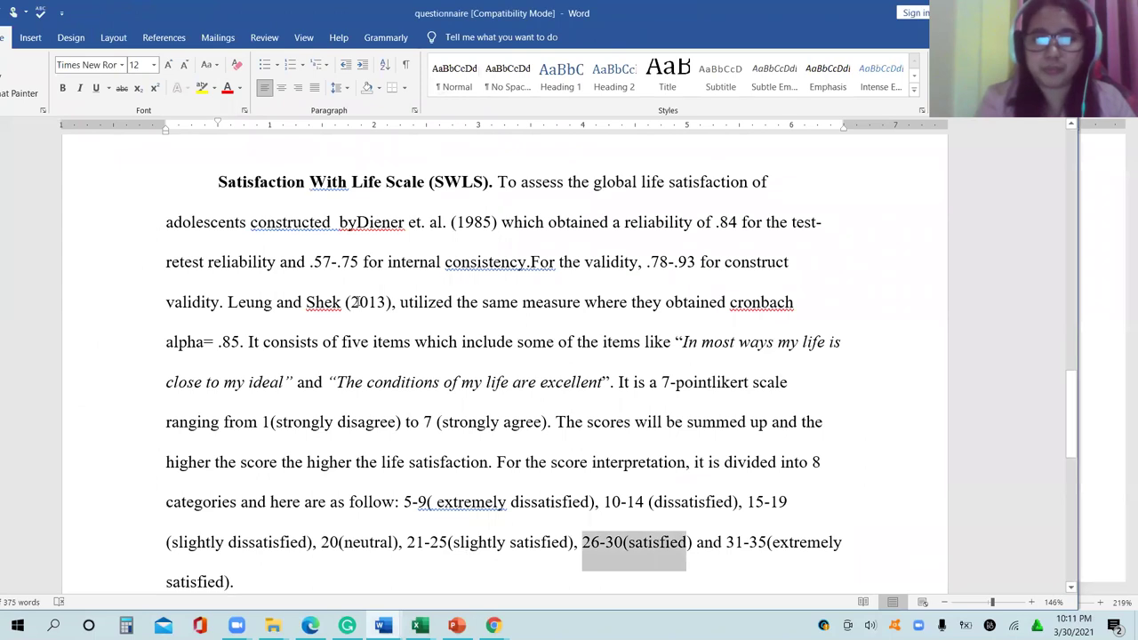
{"action": "scroll", "coordinate": [358, 302], "scroll_direction": "up", "scroll_amount": 5}
{"action": "left_click", "coordinate": [358, 300]}
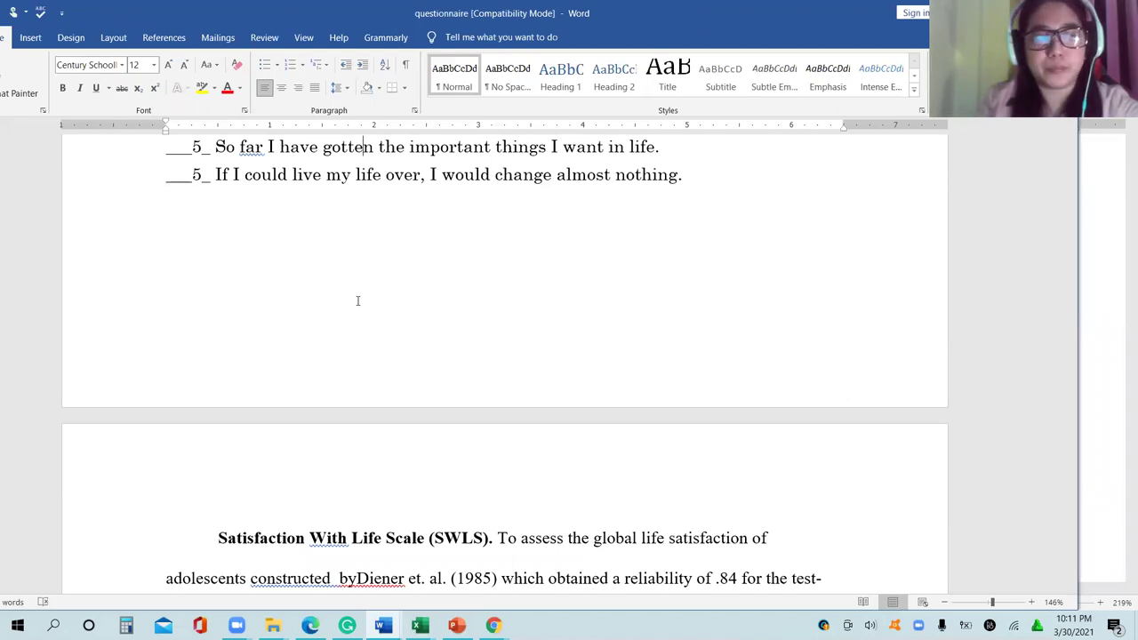
{"action": "scroll", "coordinate": [357, 300], "scroll_direction": "up", "scroll_amount": 1}
{"action": "scroll", "coordinate": [357, 301], "scroll_direction": "up", "scroll_amount": 8}
{"action": "scroll", "coordinate": [357, 301], "scroll_direction": "up", "scroll_amount": 10}
{"action": "scroll", "coordinate": [357, 301], "scroll_direction": "up", "scroll_amount": 5}
{"action": "key", "text": "Up"}
{"action": "key", "text": "Up"}
{"action": "key", "text": "Up"}
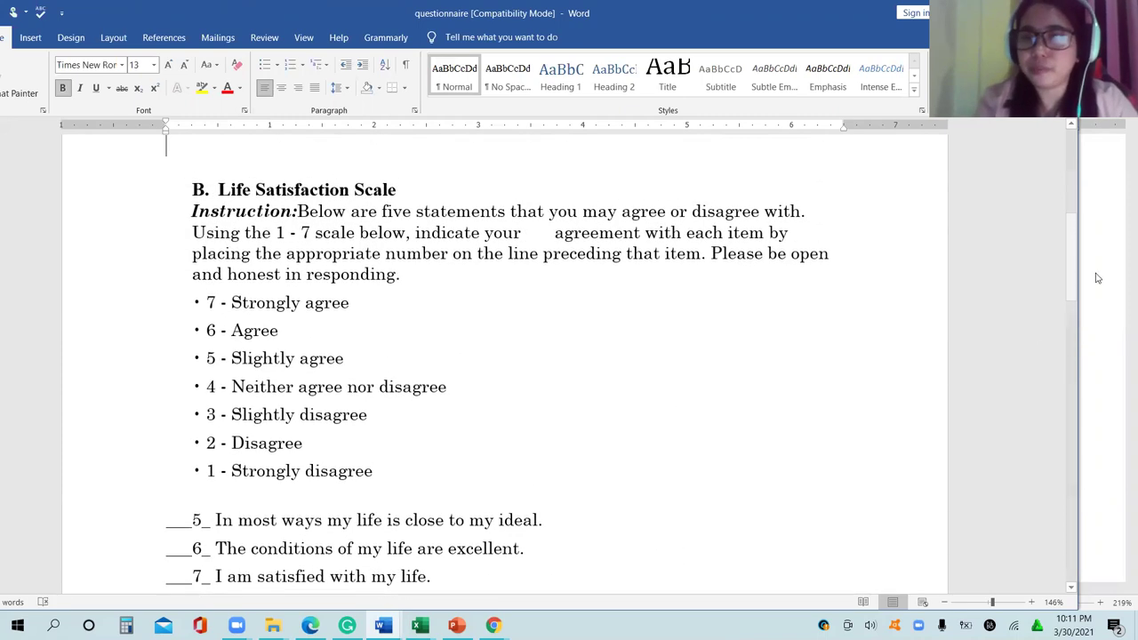
{"action": "left_click_drag", "start_coordinate": [1071, 283], "coordinate": [1064, 164]}
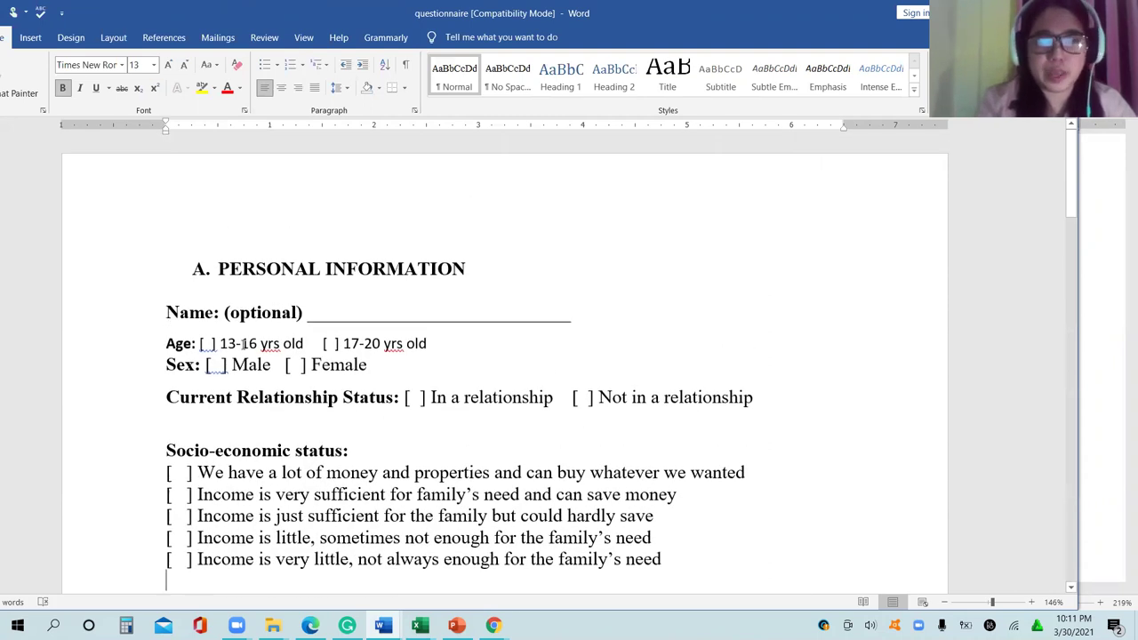
- Mark 17-20 yrs old, Female and In a relationship with a slash in the Personal Information section
{"action": "left_click", "coordinate": [331, 344]}
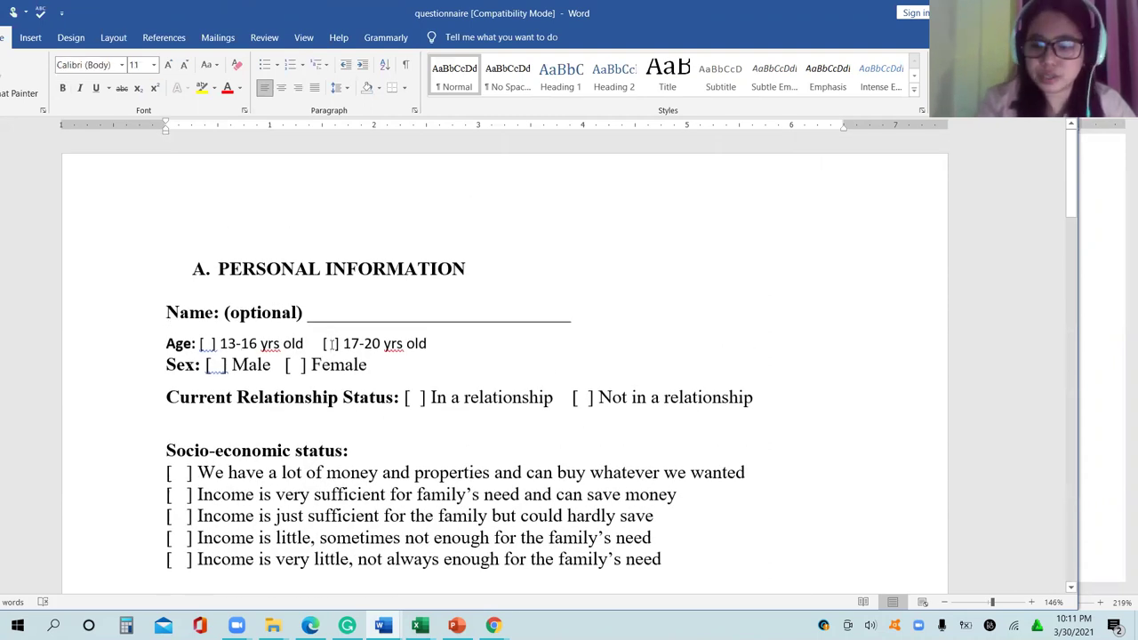
{"action": "type", "text": "/"}
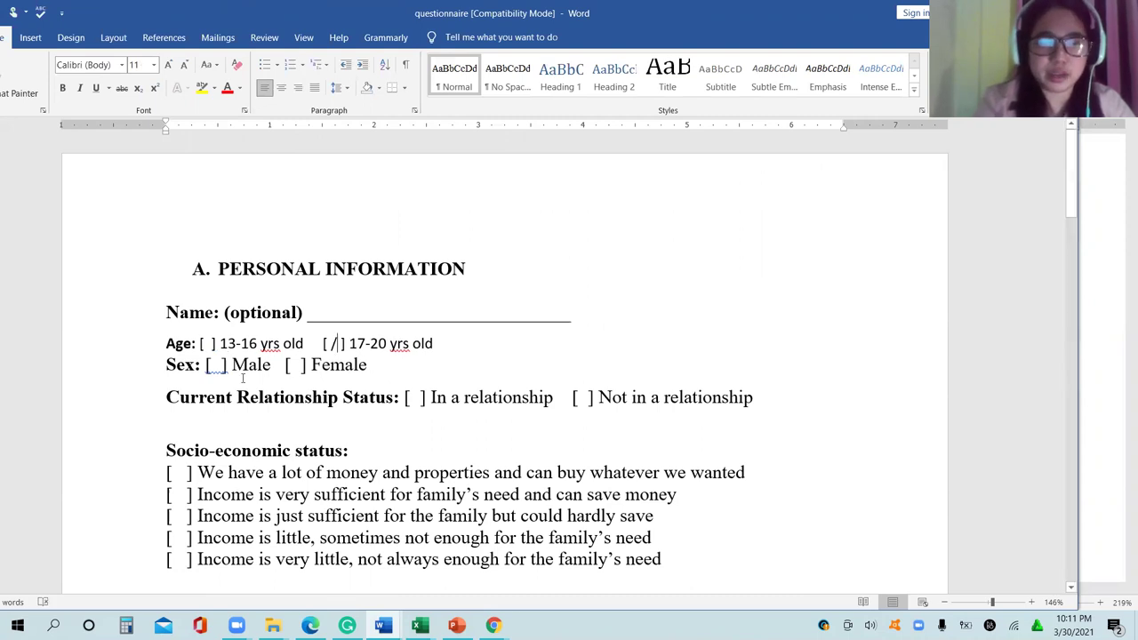
{"action": "left_click", "coordinate": [289, 364]}
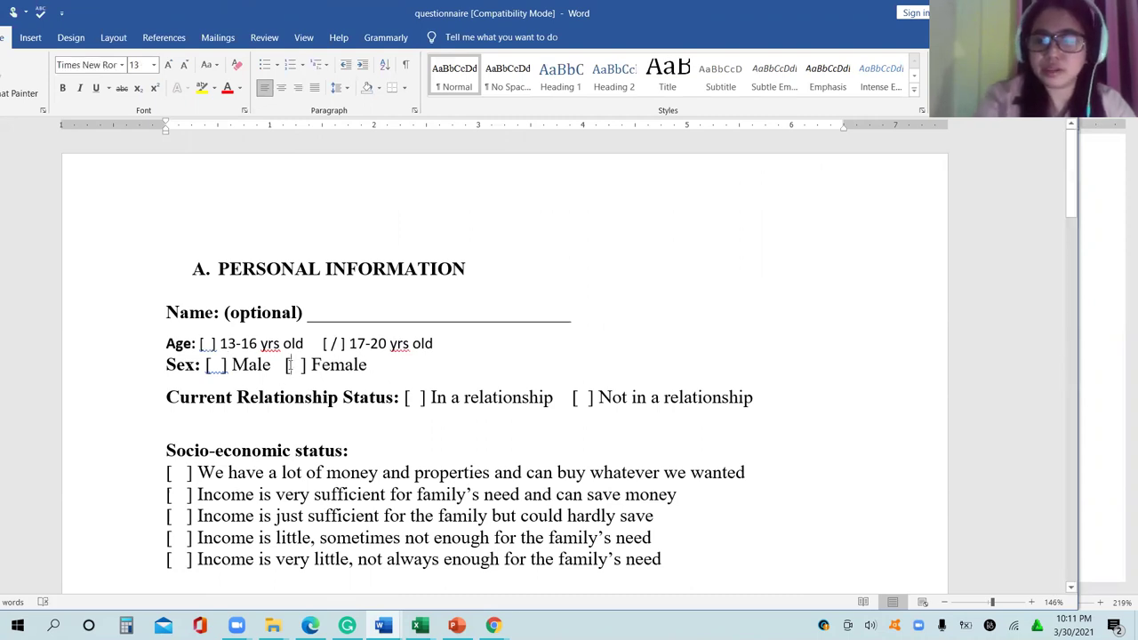
{"action": "type", "text": "/"}
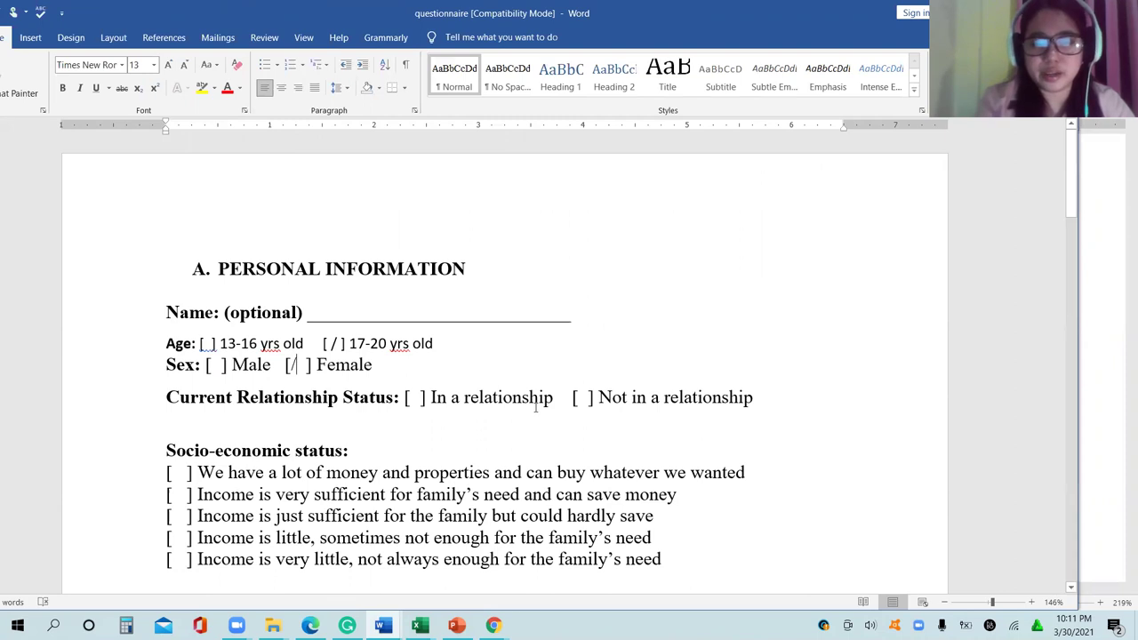
{"action": "left_click", "coordinate": [414, 397]}
{"action": "type", "text": "/"}
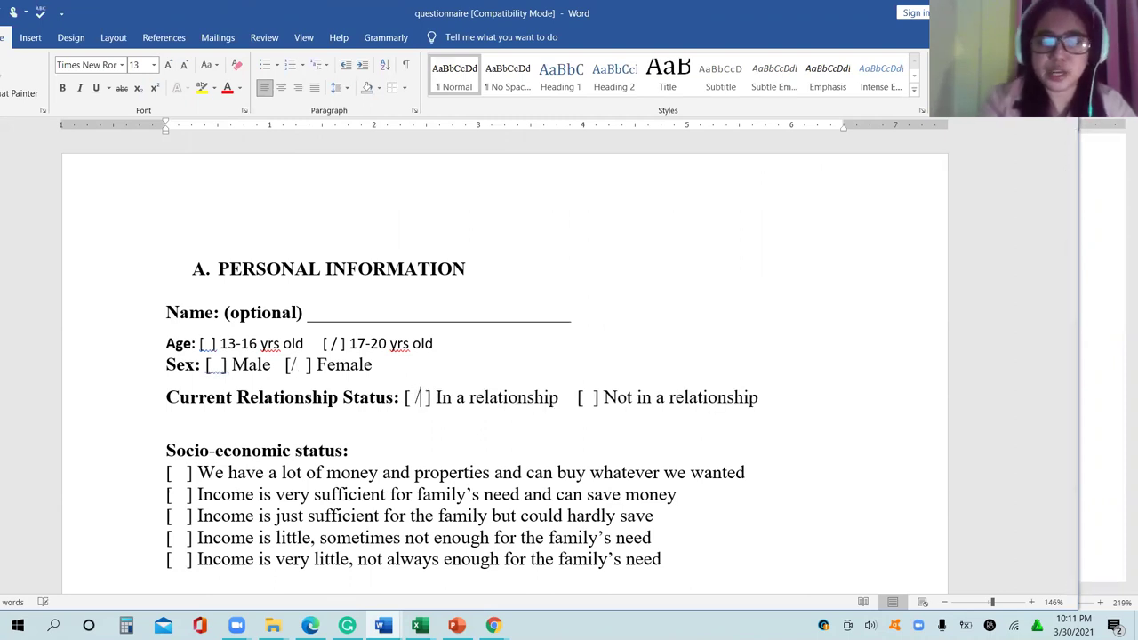
{"action": "left_click", "coordinate": [589, 312]}
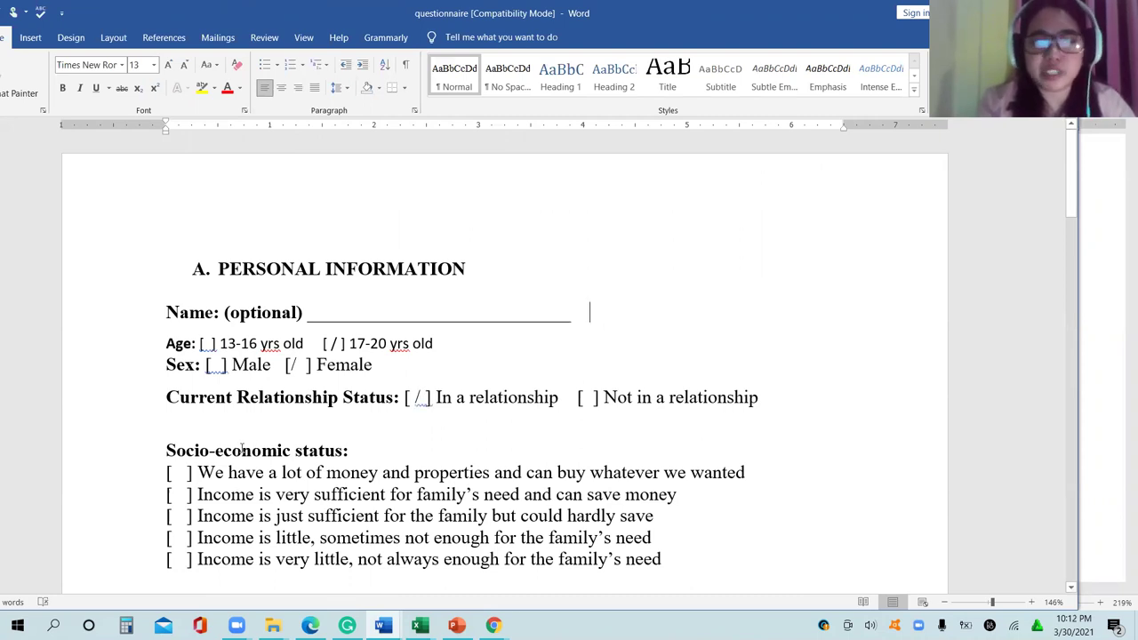
- Mark the socio-economic status "Income is just sufficient for the family but could hardly save" with a slash
{"action": "left_click", "coordinate": [182, 516]}
{"action": "type", "text": "/"}
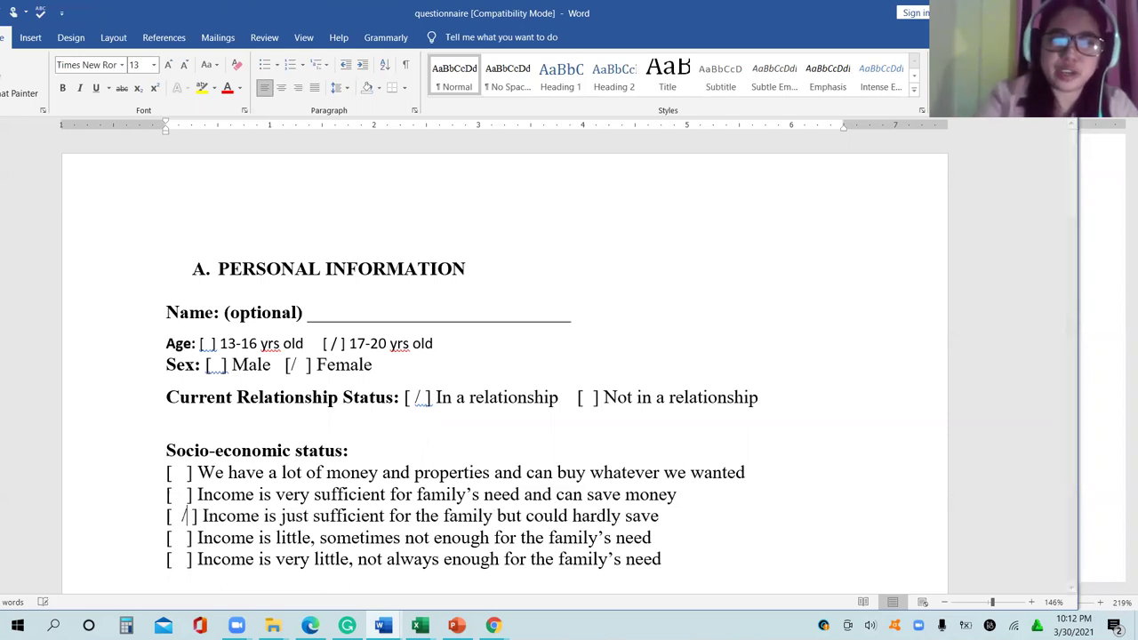
{"action": "left_click", "coordinate": [520, 537]}
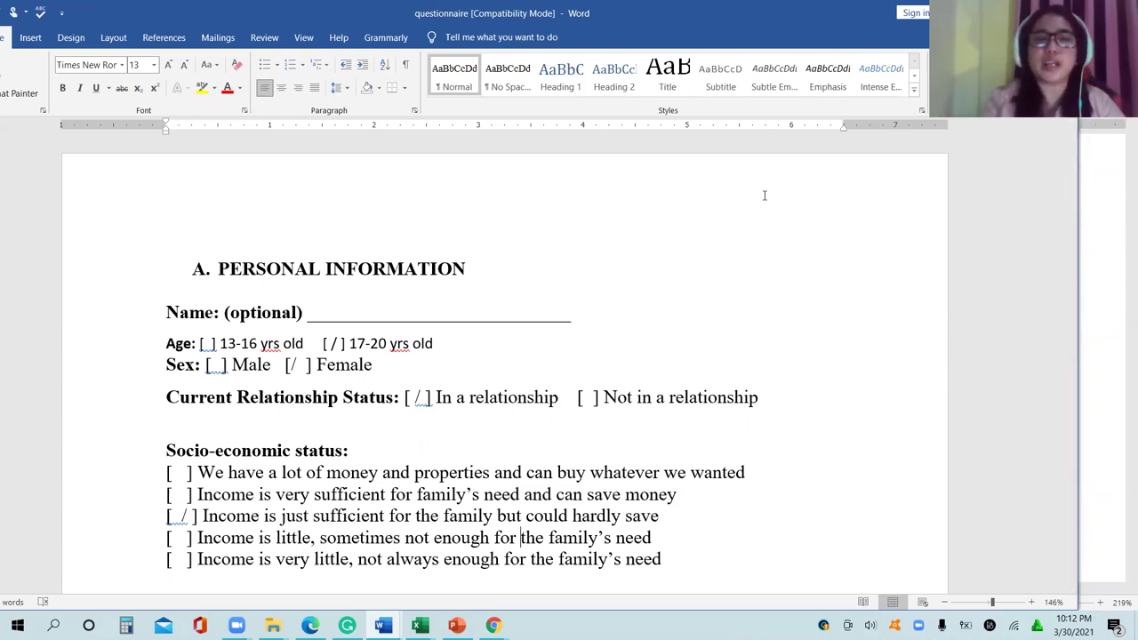
- Open the page header and draw a small square text box in the page's upper-right corner
{"action": "double_click", "coordinate": [822, 211]}
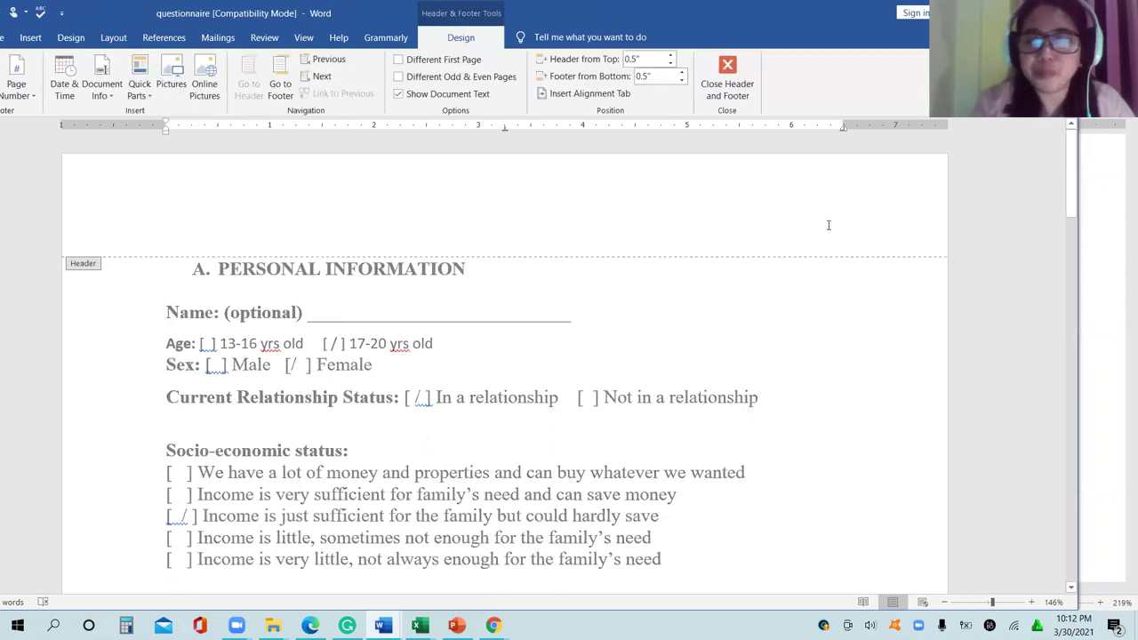
{"action": "left_click", "coordinate": [32, 37]}
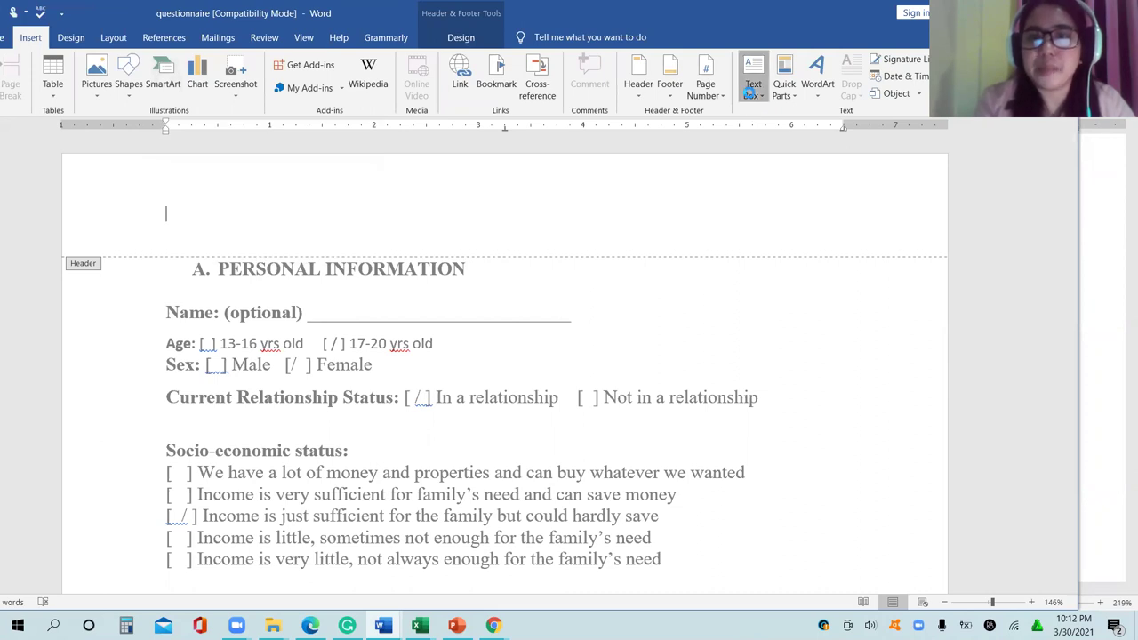
{"action": "left_click", "coordinate": [751, 96]}
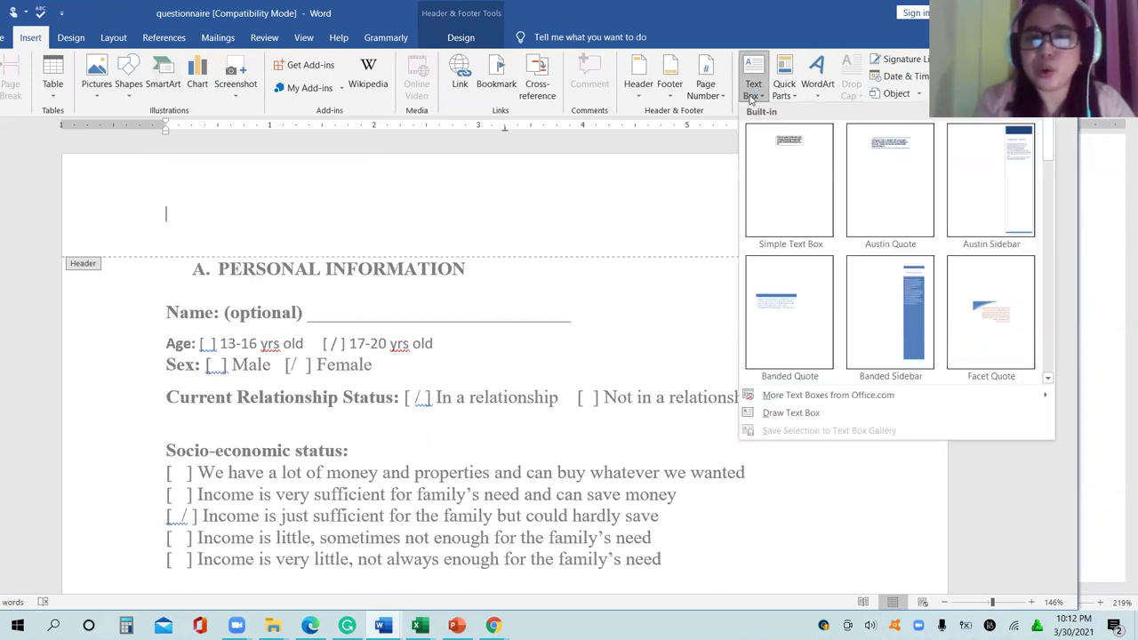
{"action": "left_click", "coordinate": [790, 415]}
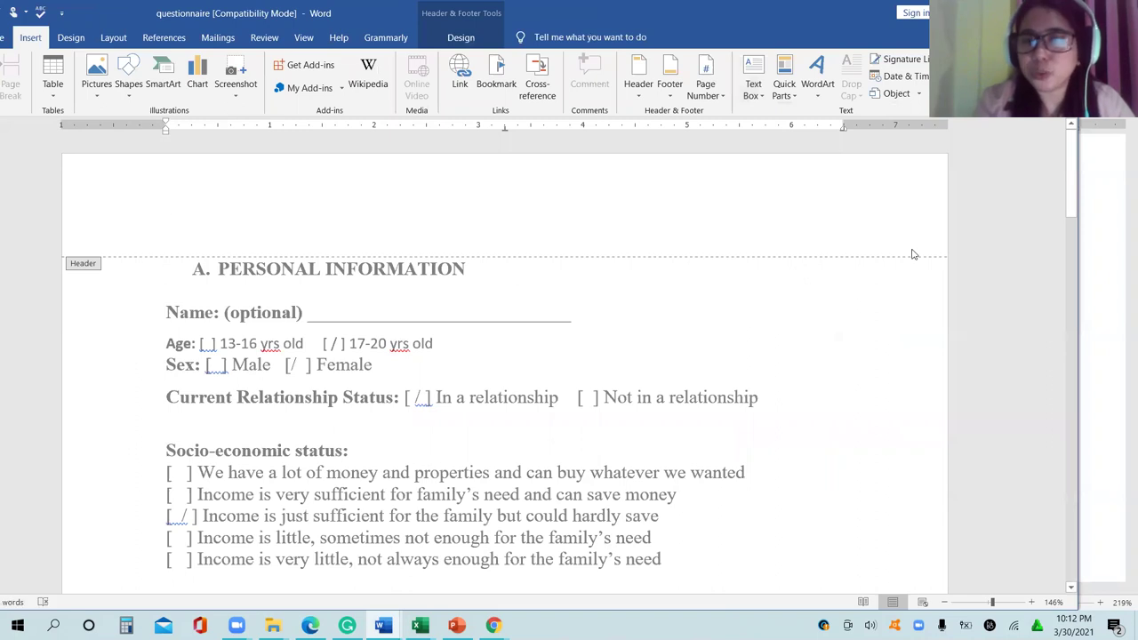
{"action": "left_click_drag", "start_coordinate": [912, 254], "coordinate": [834, 175]}
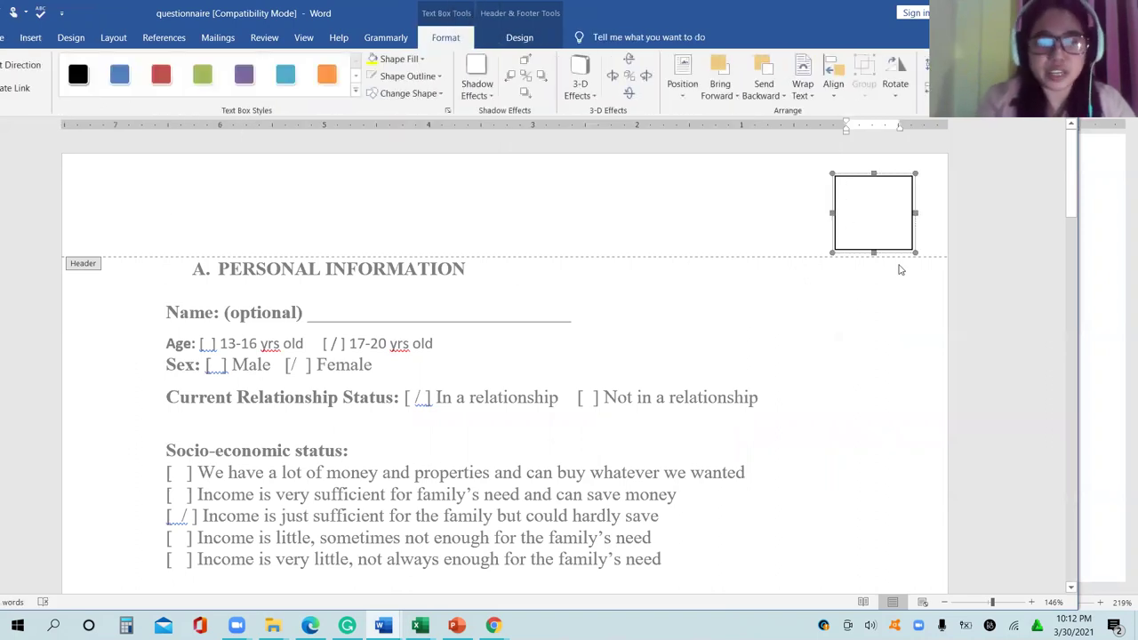
- Number the questionnaire 1 in the header text box, enlarge the digit to nearly fill the box, and return to the body text
{"action": "type", "text": "1"}
{"action": "key", "text": "ctrl+a"}
{"action": "key", "text": "ctrl+shift+period"}
{"action": "key", "text": "ctrl+shift+period"}
{"action": "key", "text": "ctrl+shift+period"}
{"action": "key", "text": "ctrl+shift+period"}
{"action": "key", "text": "ctrl+shift+period"}
{"action": "key", "text": "ctrl+shift+period"}
{"action": "key", "text": "ctrl+shift+period"}
{"action": "key", "text": "ctrl+shift+period"}
{"action": "key", "text": "ctrl+shift+period"}
{"action": "key", "text": "ctrl+shift+period"}
{"action": "key", "text": "ctrl+shift+period"}
{"action": "key", "text": "ctrl+shift+period"}
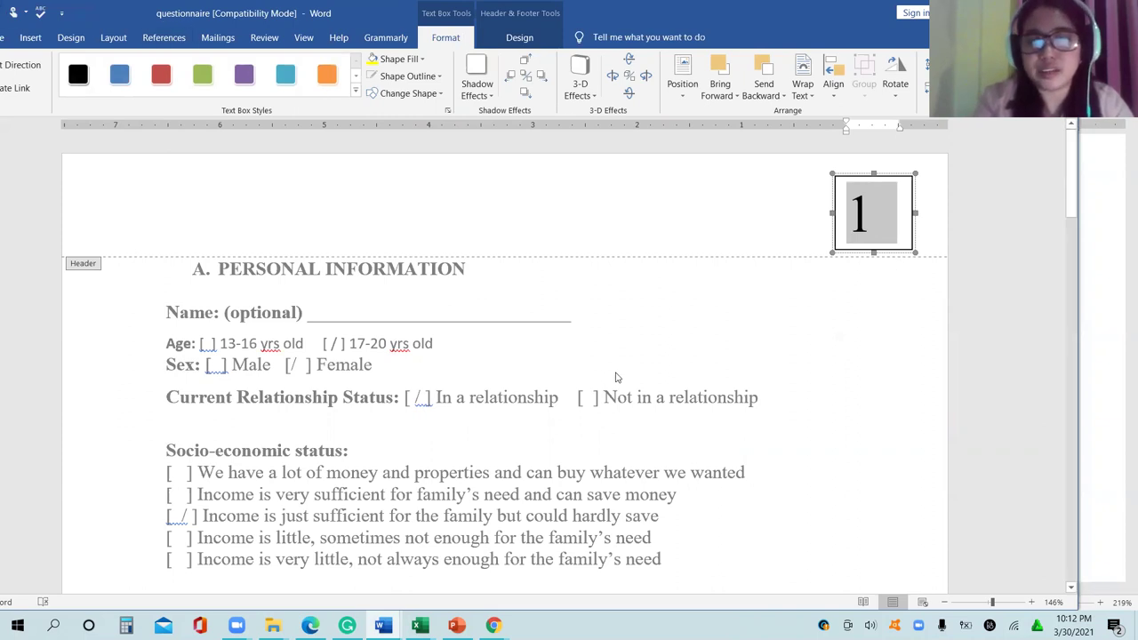
{"action": "double_click", "coordinate": [604, 397]}
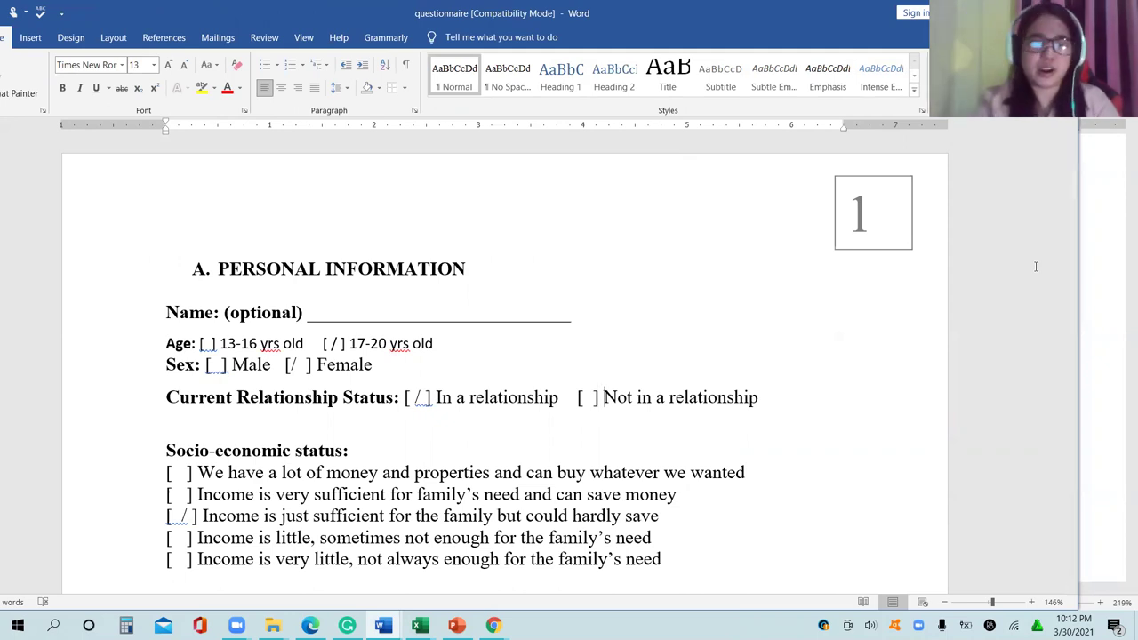
- Arrange the questionnaire document and the Book3 workbook in Excel side by side
{"action": "key", "text": "super+Left"}
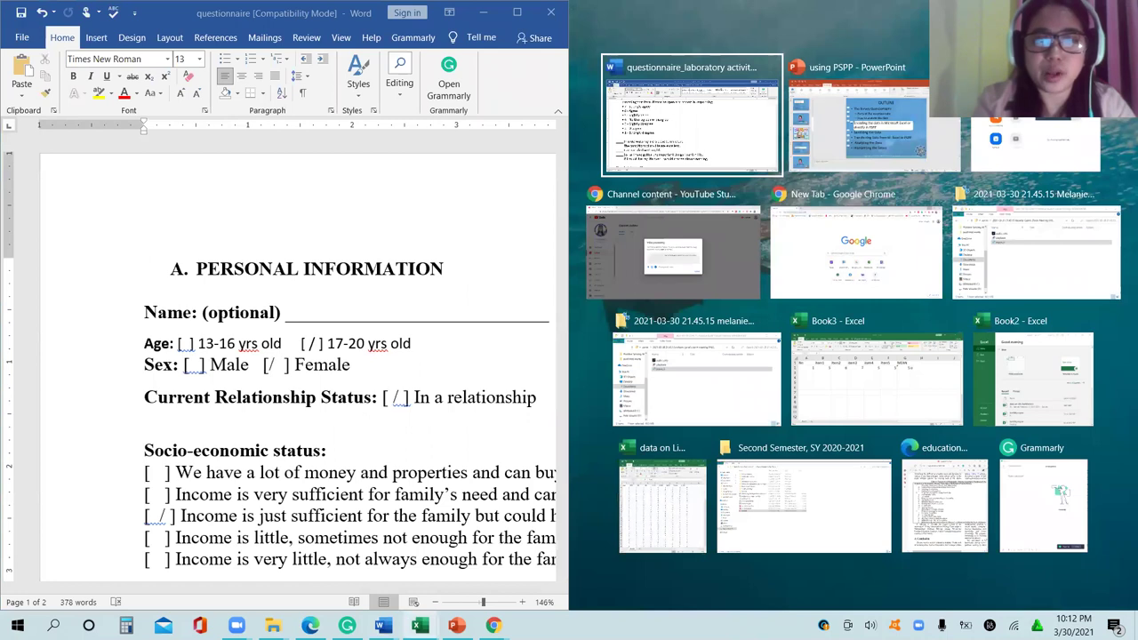
{"action": "left_click", "coordinate": [419, 625]}
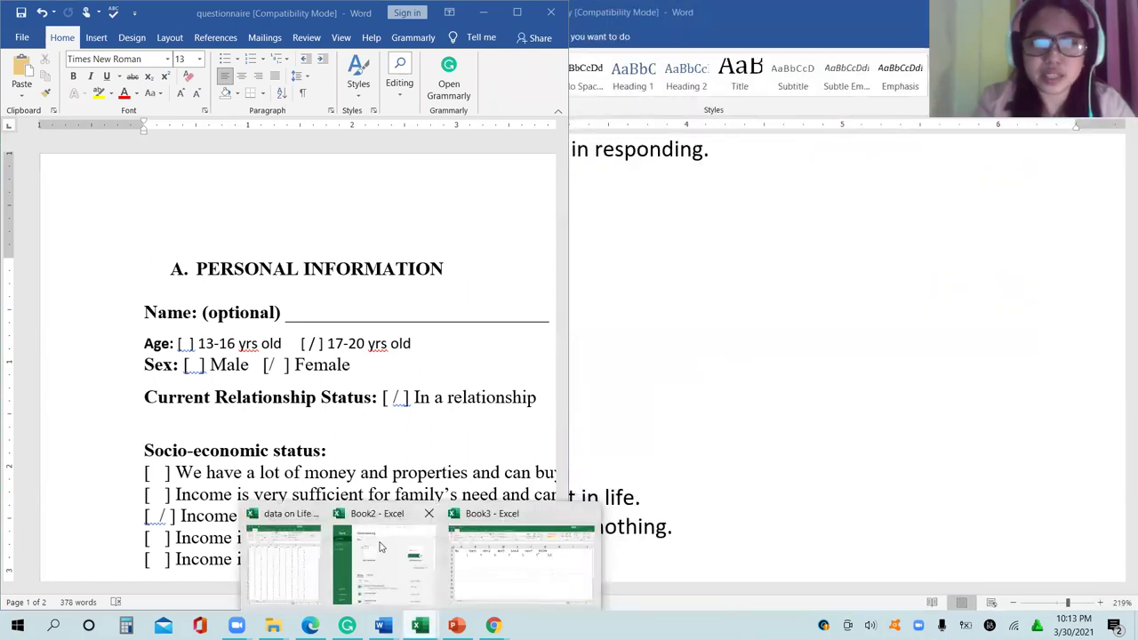
{"action": "left_click", "coordinate": [489, 546]}
{"action": "key", "text": "super+Right"}
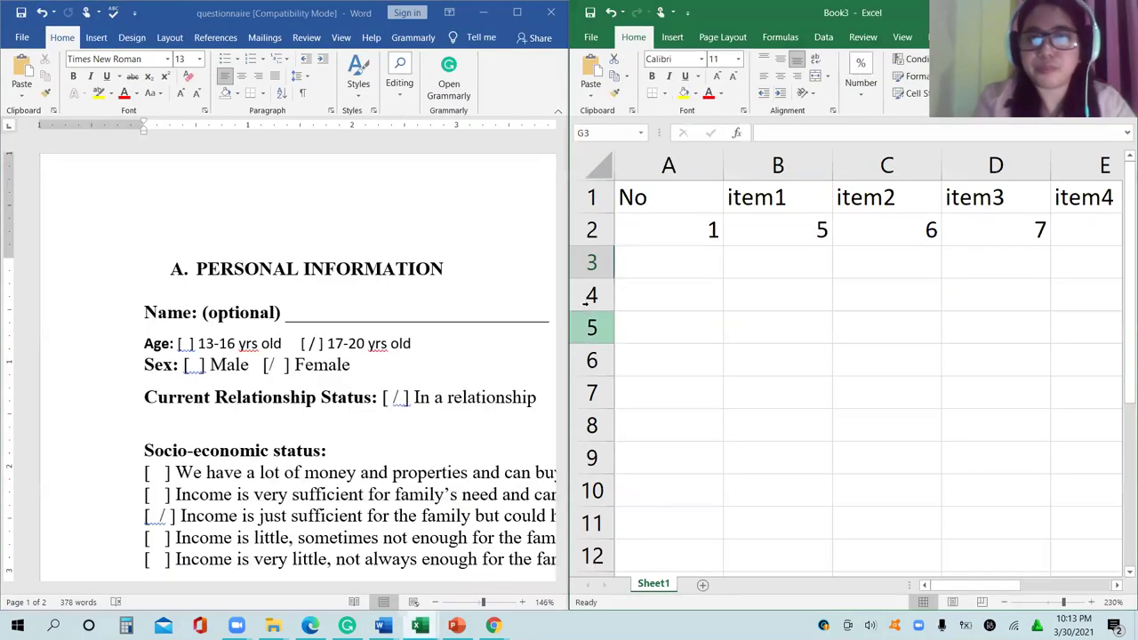
- Delete rows 1 and 2 with the old item headers and scores from Sheet1 of Book3
{"action": "left_click", "coordinate": [603, 204]}
{"action": "left_click_drag", "start_coordinate": [604, 204], "coordinate": [594, 231]}
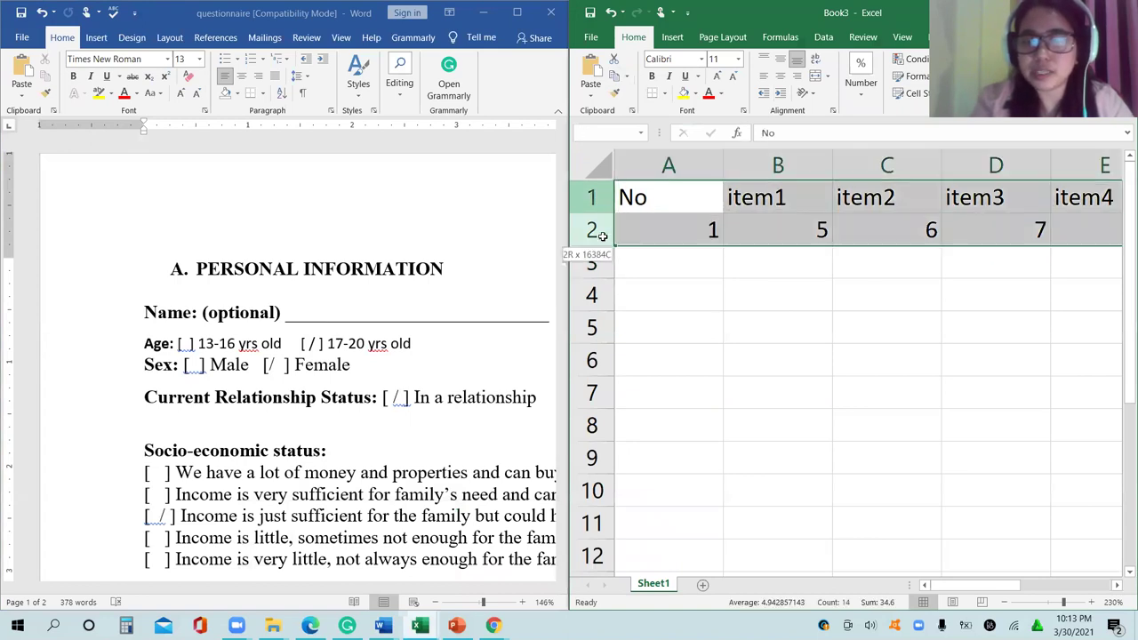
{"action": "right_click", "coordinate": [600, 234]}
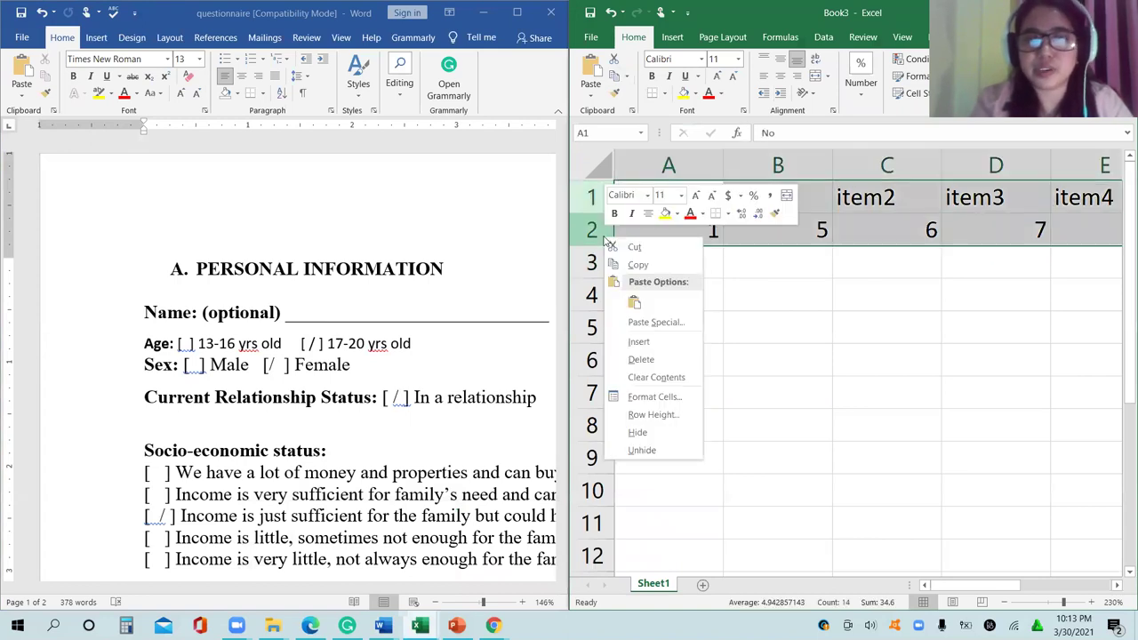
{"action": "left_click", "coordinate": [648, 360]}
{"action": "left_click", "coordinate": [699, 342]}
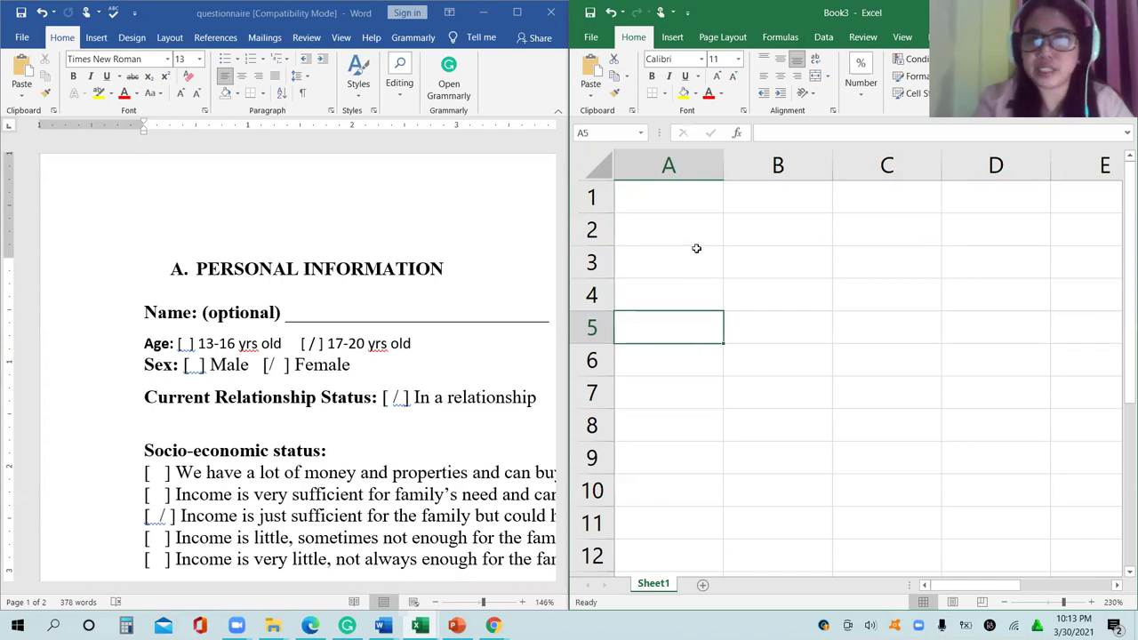
- Enter the column header No in cell A1 of the blank sheet
{"action": "left_click", "coordinate": [685, 204]}
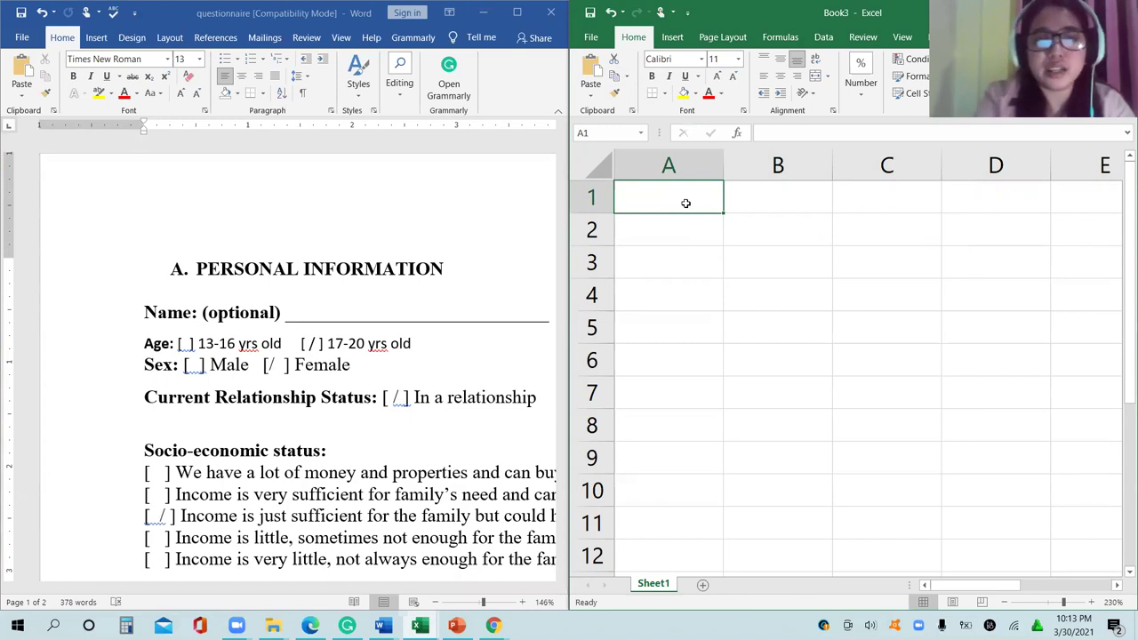
{"action": "type", "text": "N"}
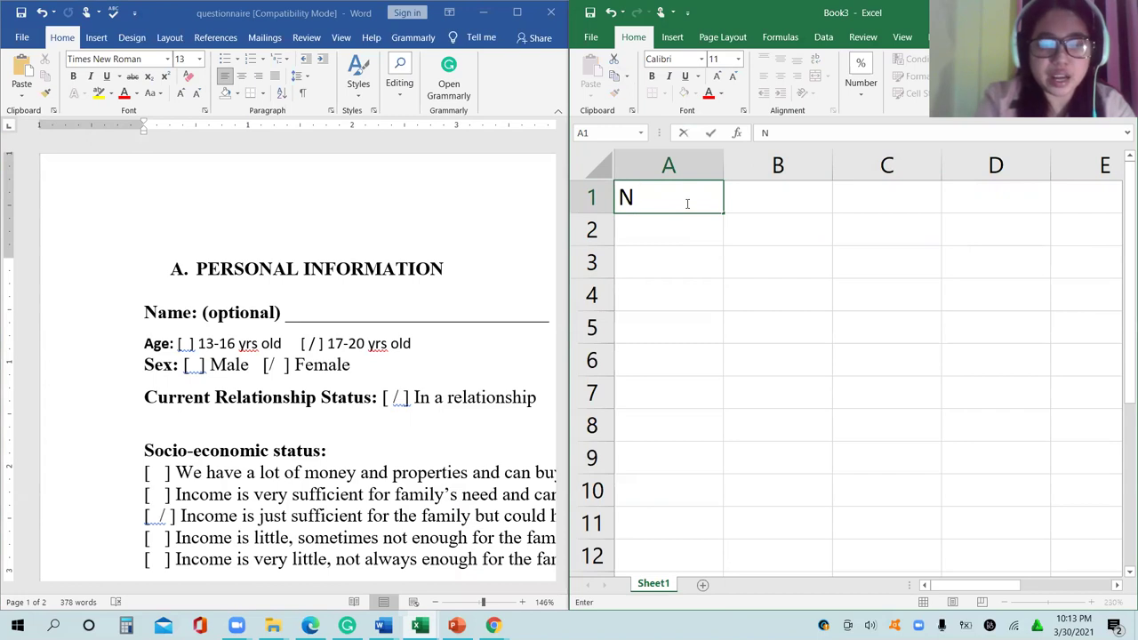
{"action": "type", "text": "umber"}
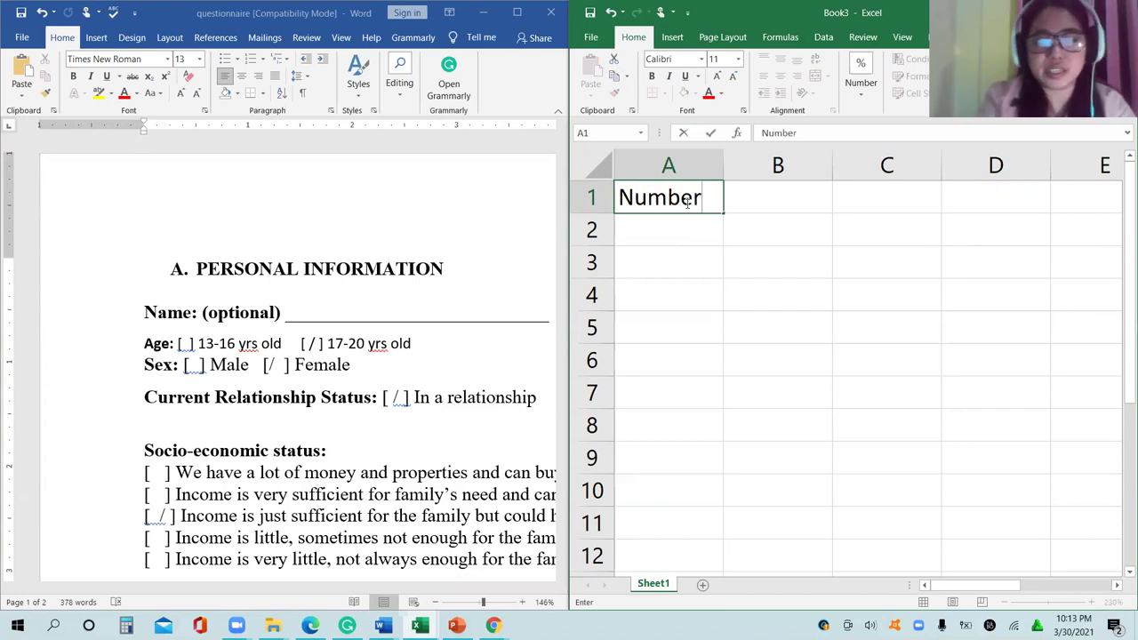
{"action": "key", "text": "BackSpace"}
{"action": "key", "text": "BackSpace"}
{"action": "key", "text": "BackSpace"}
{"action": "key", "text": "BackSpace"}
{"action": "key", "text": "BackSpace"}
{"action": "type", "text": "o"}
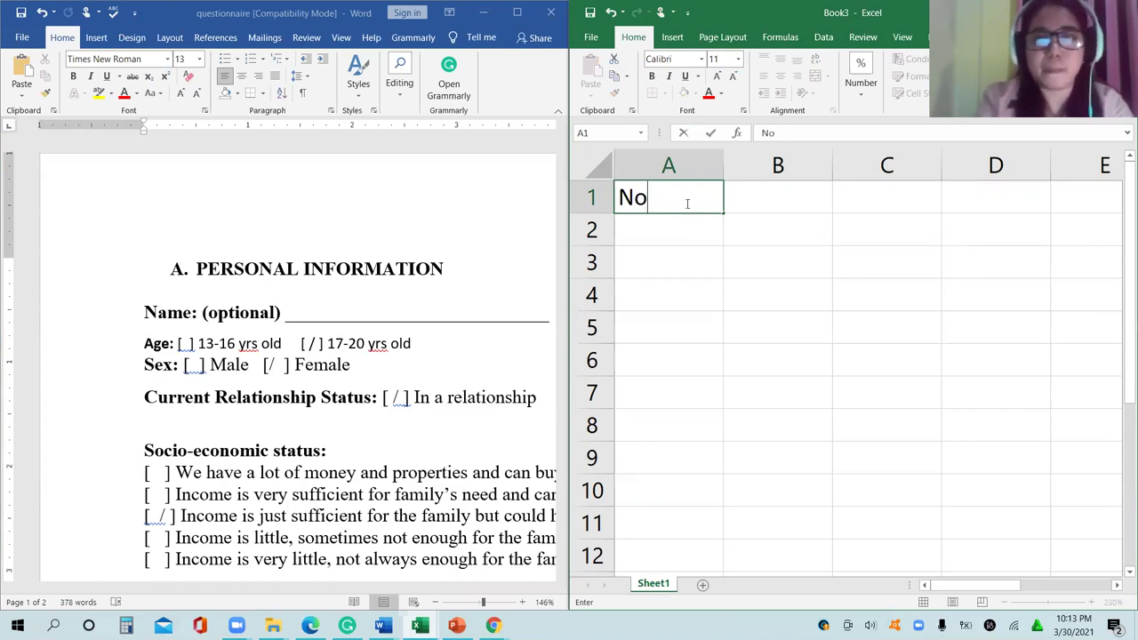
{"action": "key", "text": "Tab"}
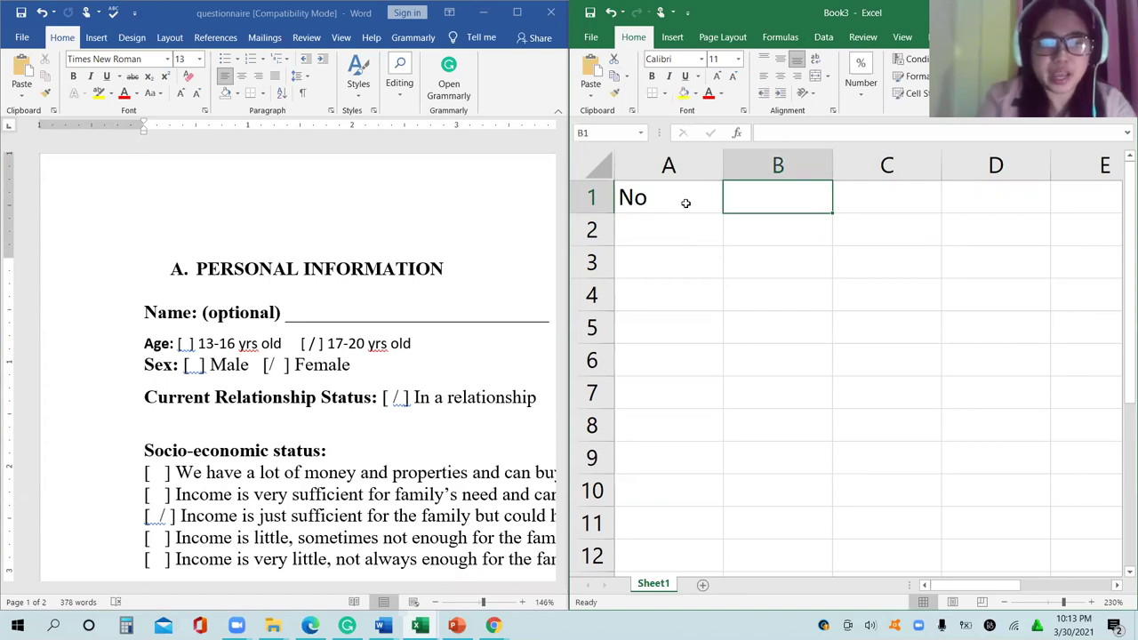
- Add the column headers Age in B1 and Sex in C1
{"action": "type", "text": "Age"}
{"action": "key", "text": "Tab"}
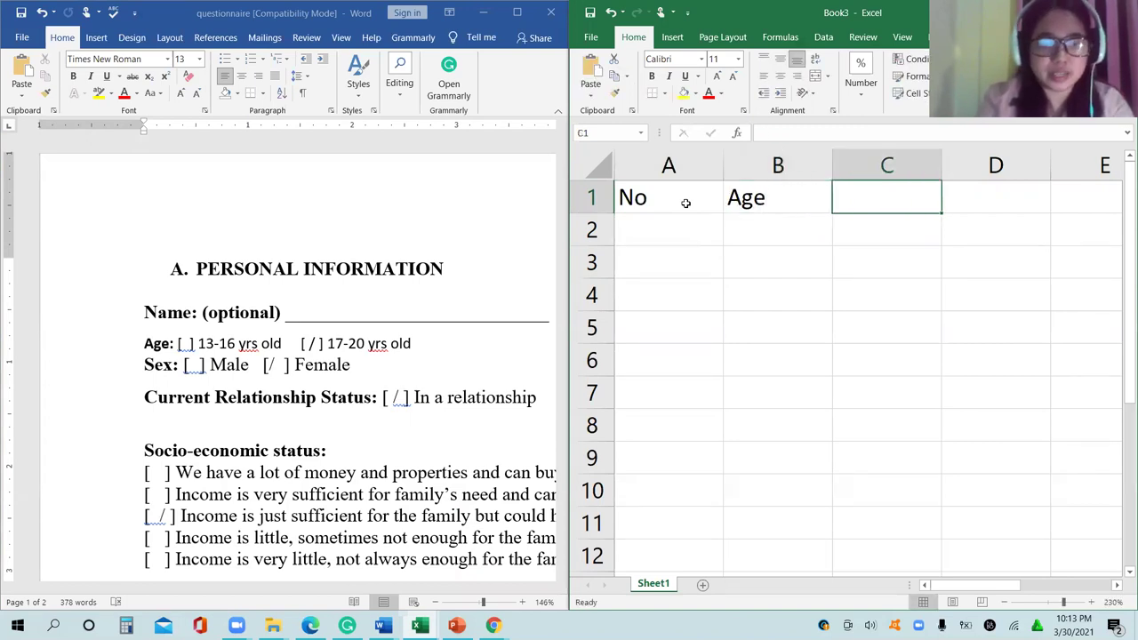
{"action": "type", "text": "Sex"}
{"action": "key", "text": "Tab"}
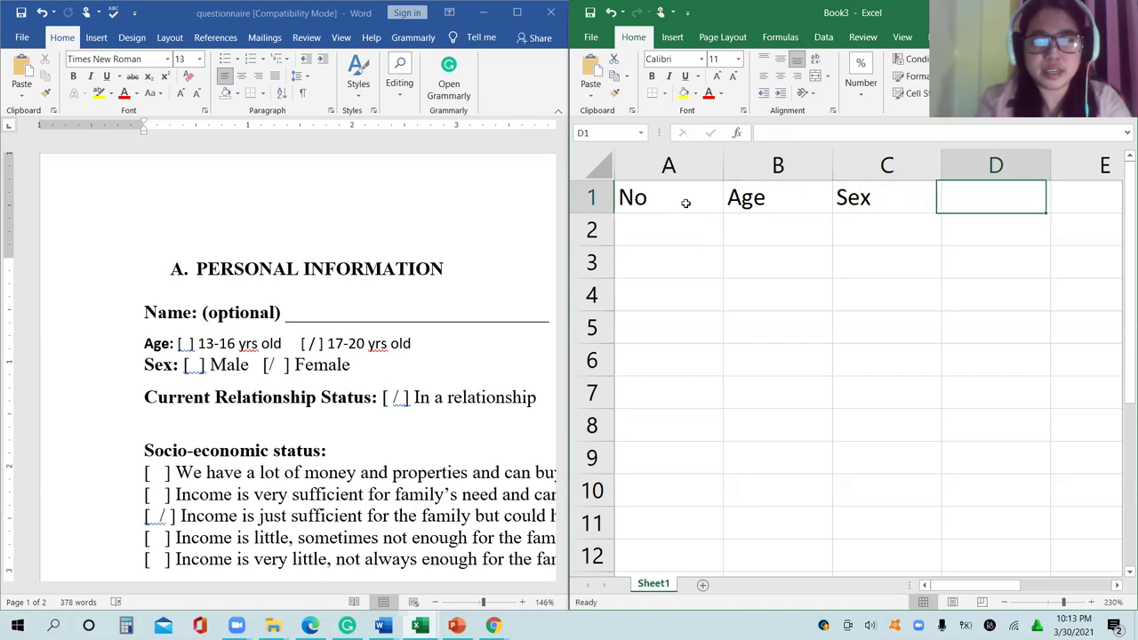
- Enter the abbreviated relationship status header RS, in capitals, in cell D1
{"action": "type", "text": "Current"}
{"action": "key", "text": "BackSpace"}
{"action": "key", "text": "BackSpace"}
{"action": "key", "text": "BackSpace"}
{"action": "key", "text": "BackSpace"}
{"action": "key", "text": "BackSpace"}
{"action": "key", "text": "BackSpace"}
{"action": "key", "text": "BackSpace"}
{"action": "type", "text": "Rs"}
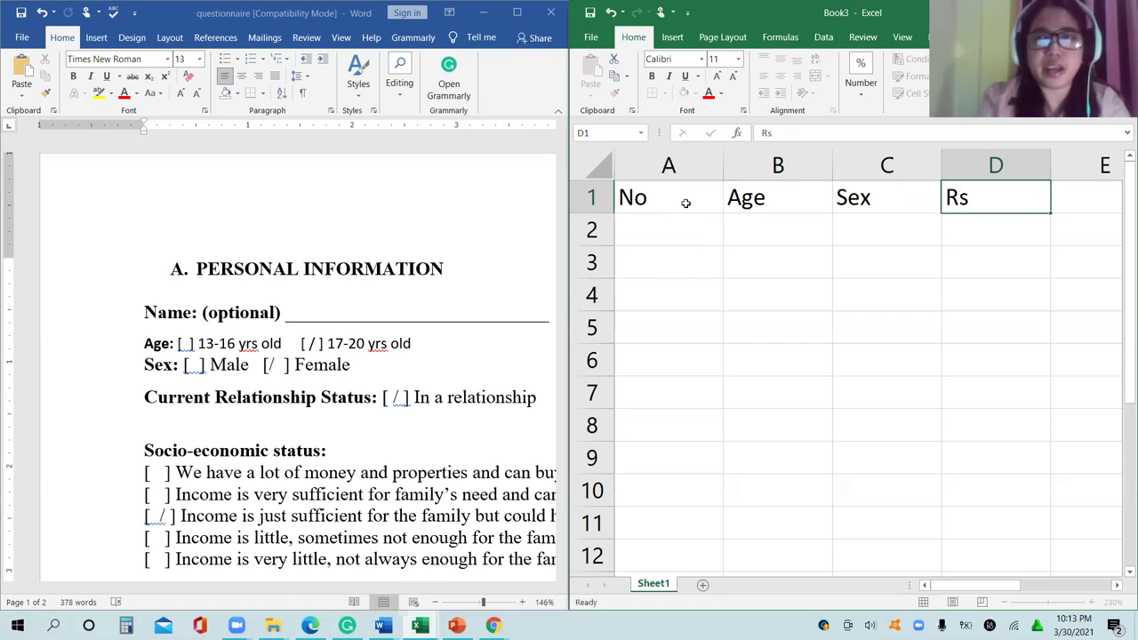
{"action": "key", "text": "Tab"}
{"action": "key", "text": "Left"}
{"action": "type", "text": "RS"}
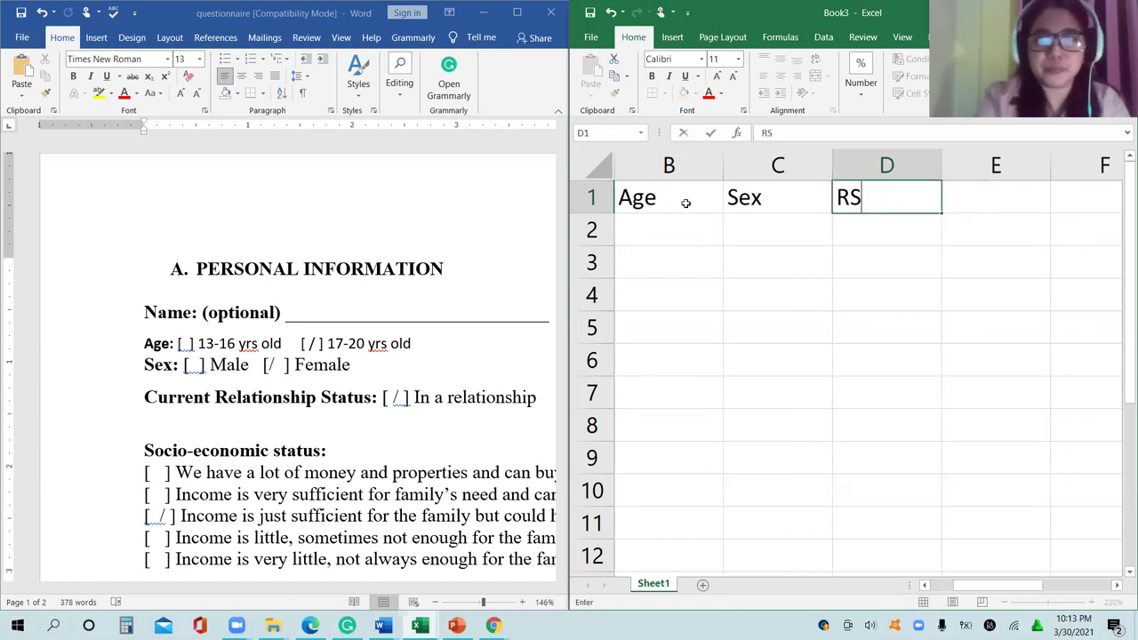
{"action": "key", "text": "Tab"}
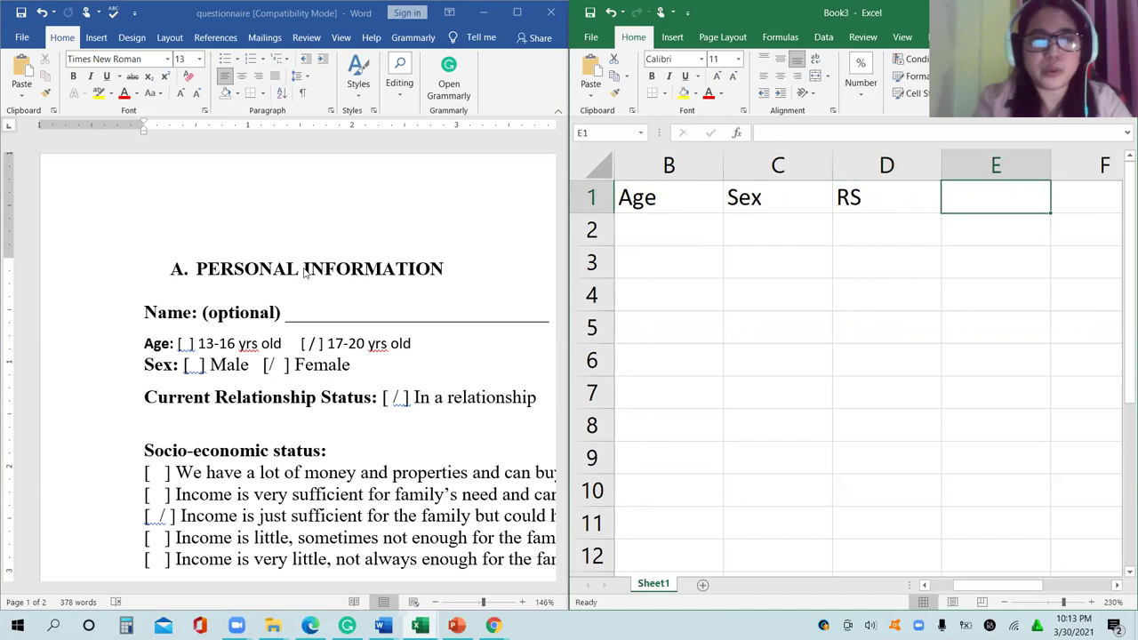
- Check the rated statements in the questionnaire and enter the header item1 for the first statement in cell E1
{"action": "scroll", "coordinate": [305, 273], "scroll_direction": "down", "scroll_amount": 3}
{"action": "scroll", "coordinate": [305, 269], "scroll_direction": "down", "scroll_amount": 1}
{"action": "scroll", "coordinate": [305, 269], "scroll_direction": "up", "scroll_amount": 2}
{"action": "scroll", "coordinate": [305, 270], "scroll_direction": "down", "scroll_amount": 4}
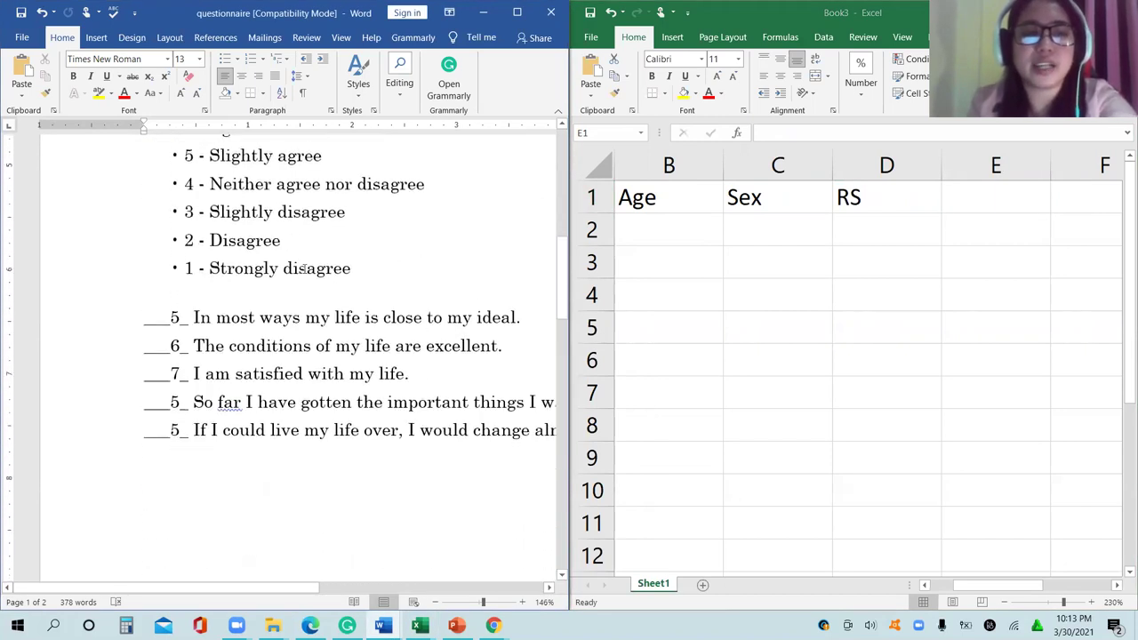
{"action": "scroll", "coordinate": [305, 269], "scroll_direction": "down", "scroll_amount": 1}
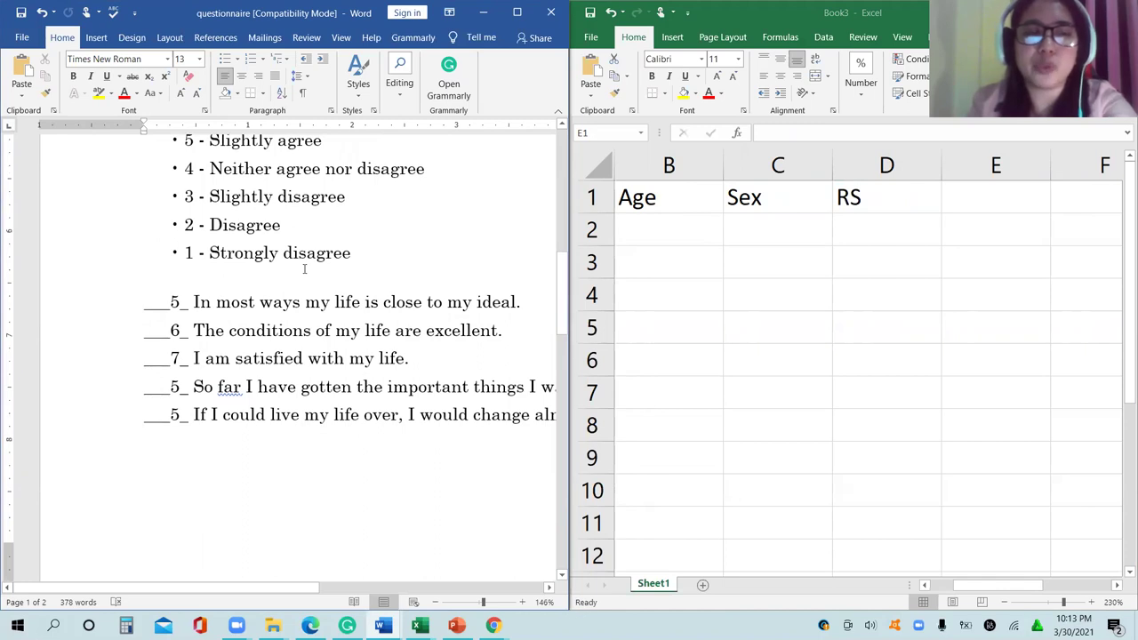
{"action": "left_click", "coordinate": [1009, 198]}
{"action": "type", "text": "ite"}
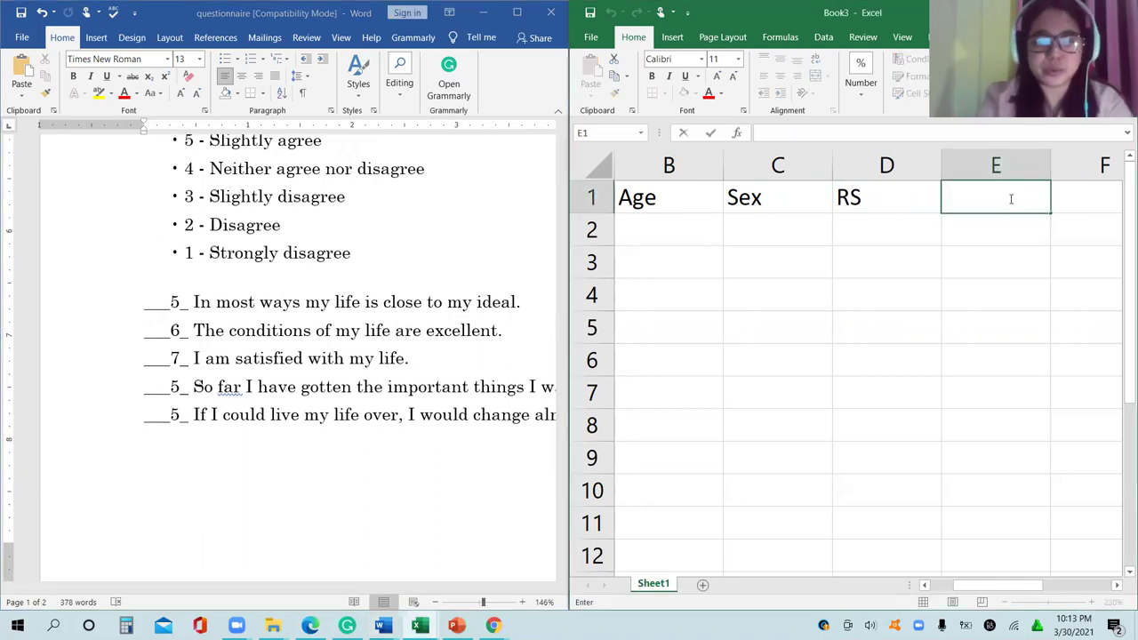
{"action": "type", "text": "m1"}
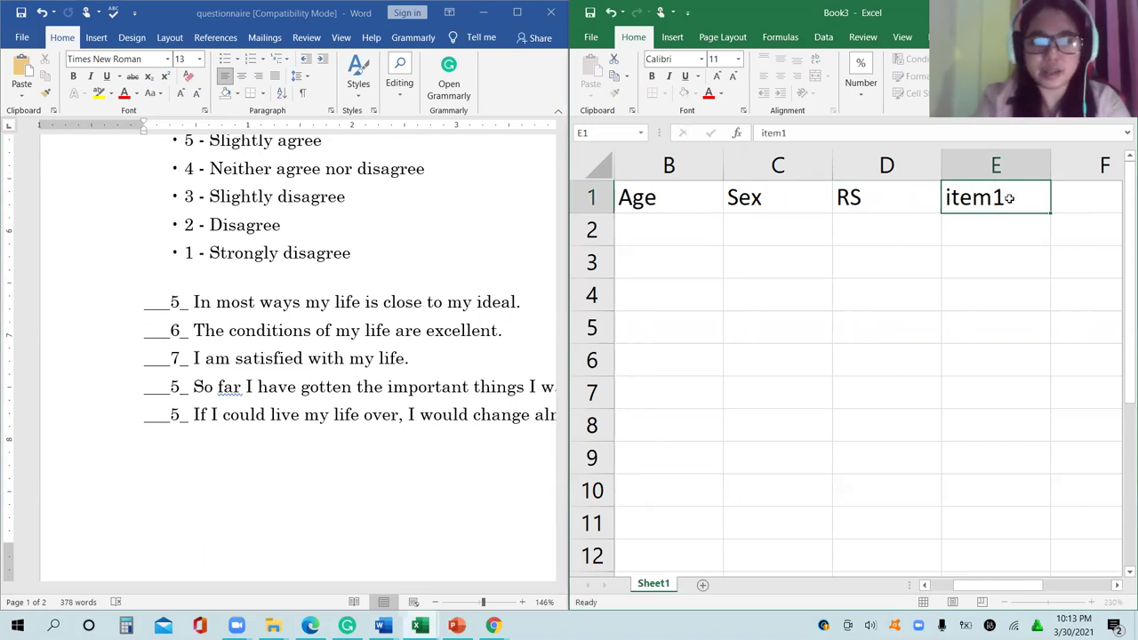
- Add the headers item2, item3, item4 and item5 for the remaining statements in cells F1 through I1
{"action": "key", "text": "Tab"}
{"action": "type", "text": "item2"}
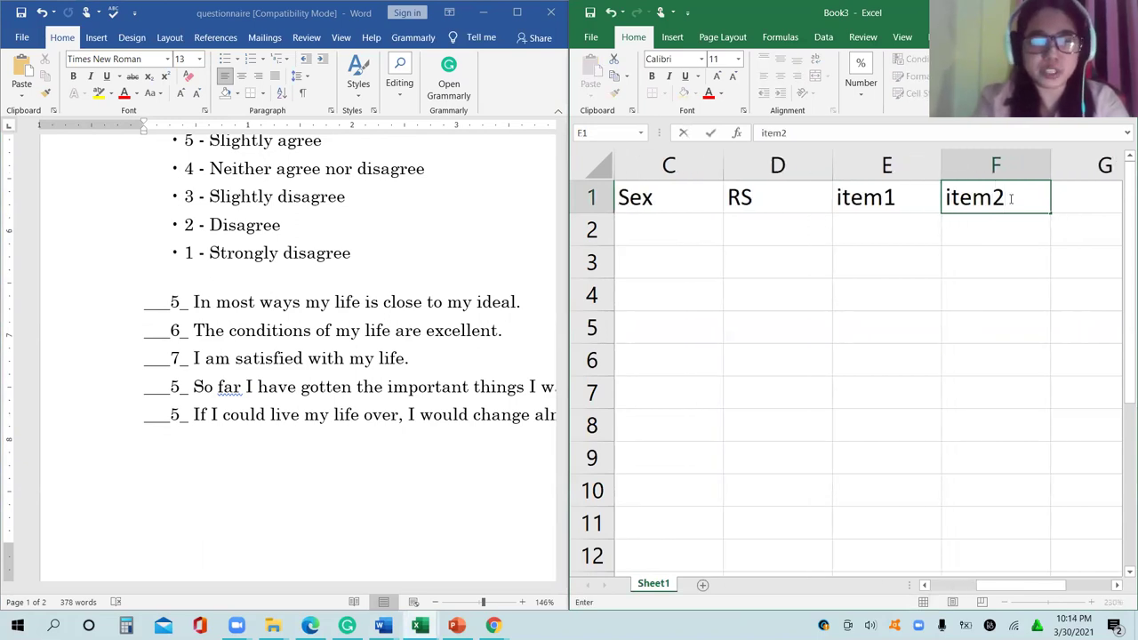
{"action": "key", "text": "Tab"}
{"action": "type", "text": "item"}
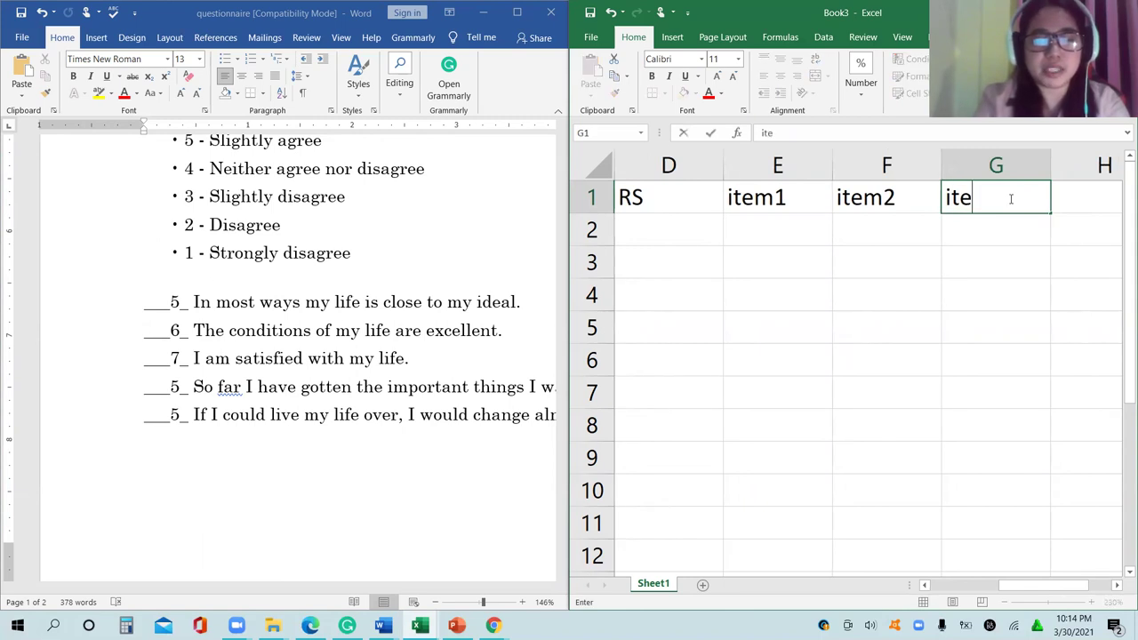
{"action": "type", "text": "3"}
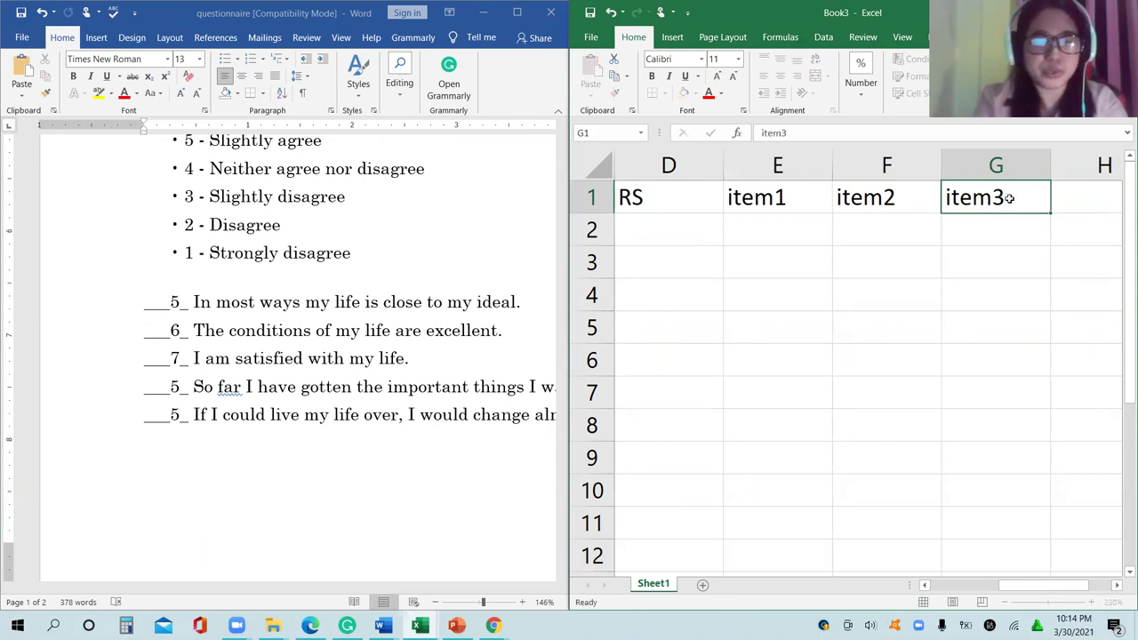
{"action": "key", "text": "Tab"}
{"action": "type", "text": "ite"}
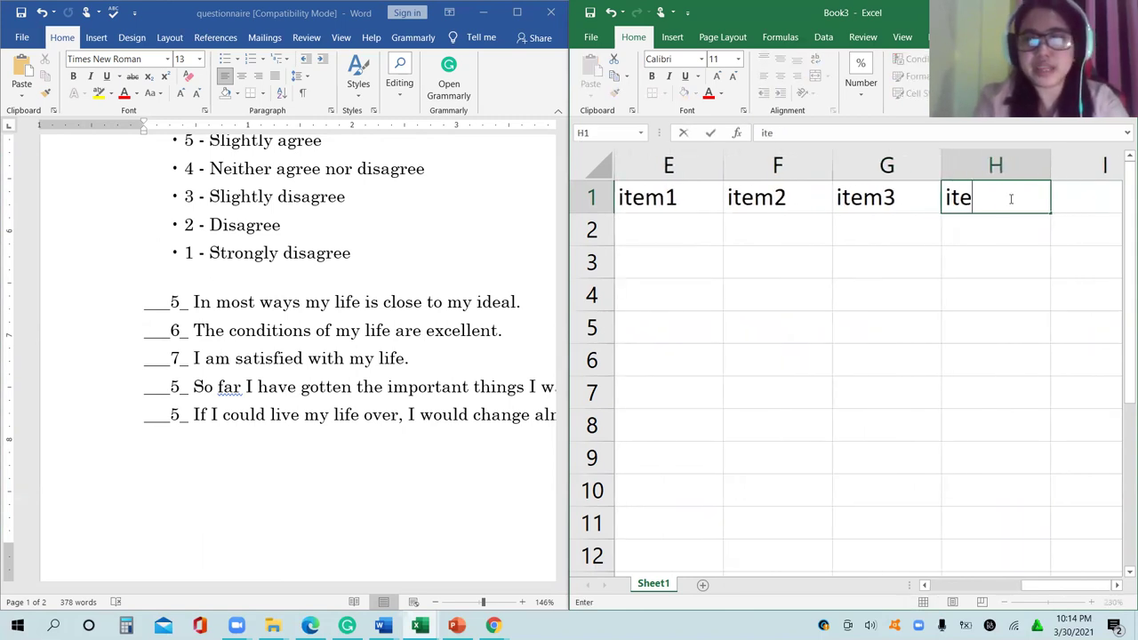
{"action": "type", "text": "m4"}
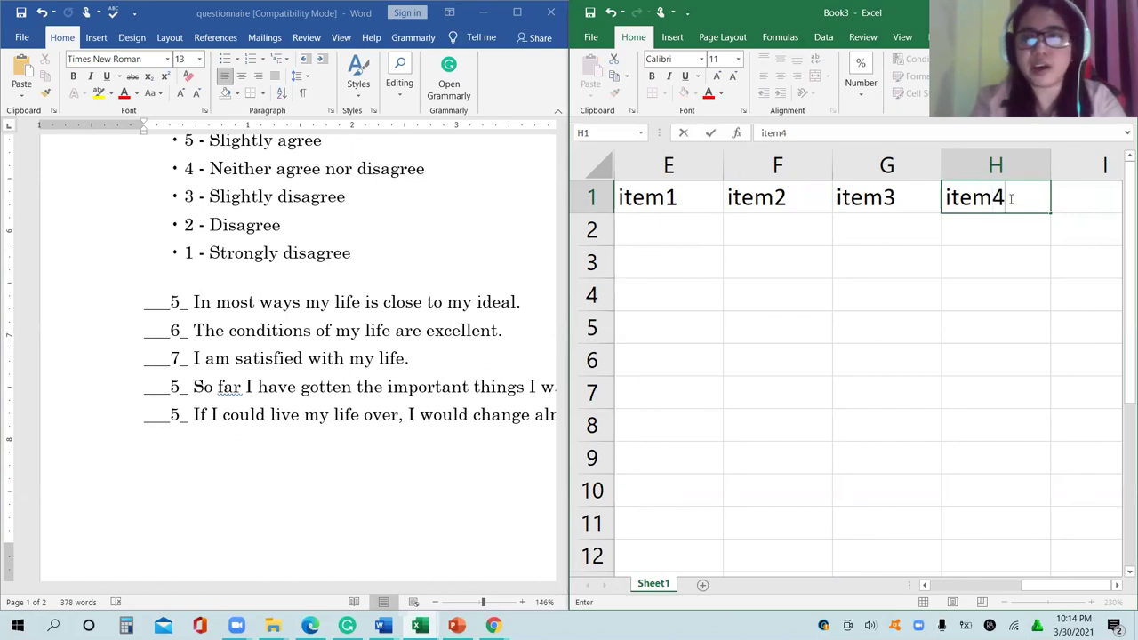
{"action": "key", "text": "Tab"}
{"action": "type", "text": "i"}
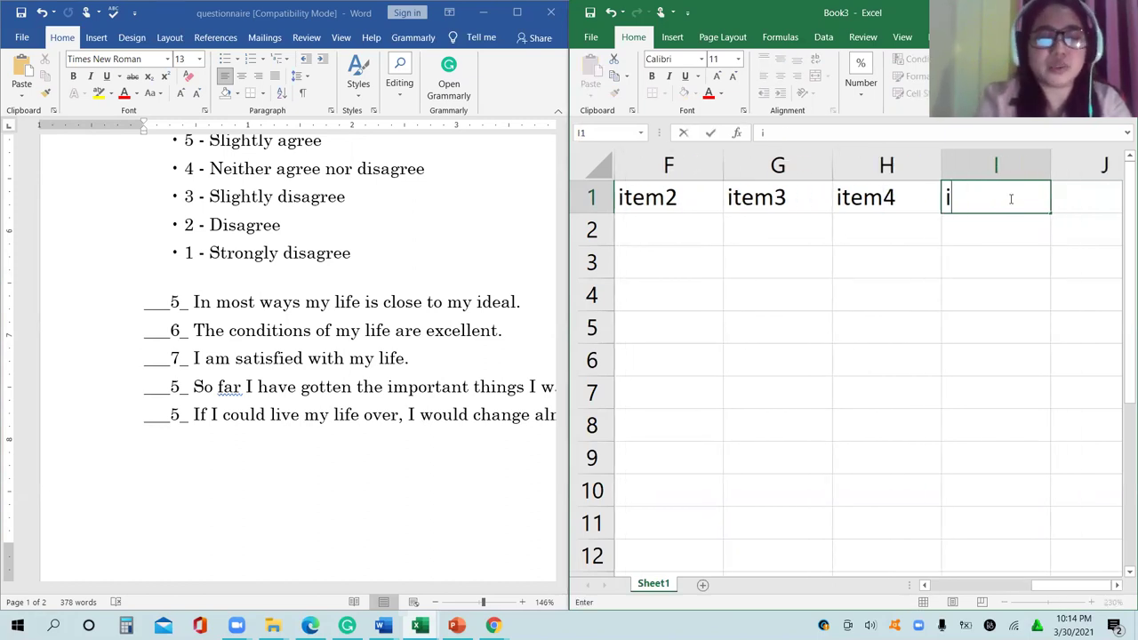
{"action": "type", "text": "tem5"}
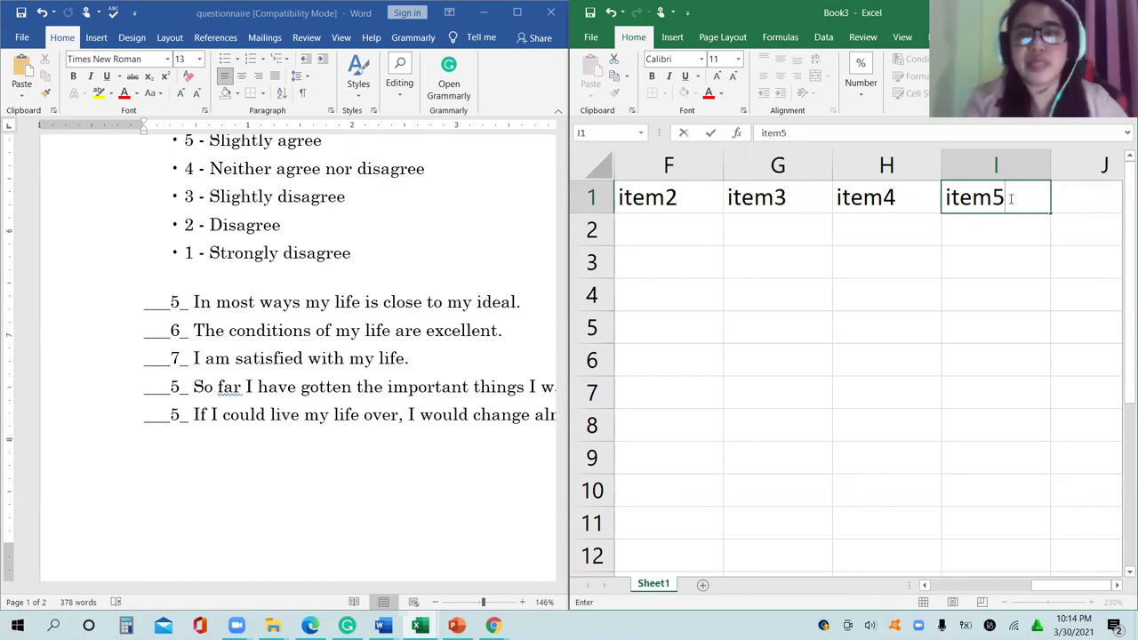
{"action": "left_click", "coordinate": [900, 281]}
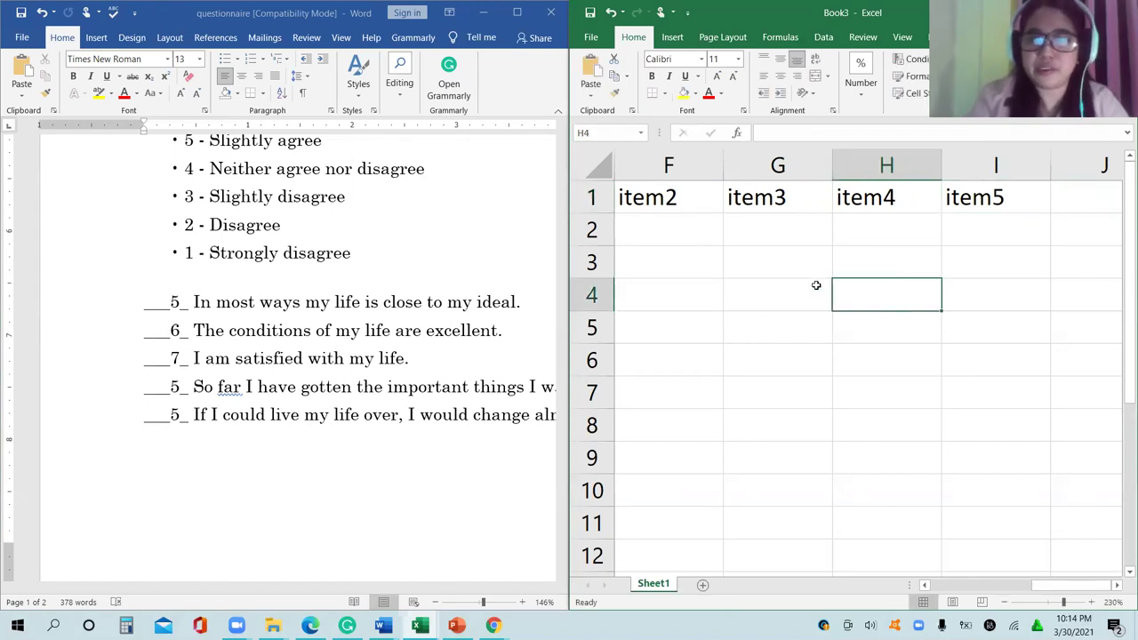
- Enter 1 as the first respondent's number in A2, matching it with the number boxed in the questionnaire's page header
{"action": "left_click", "coordinate": [698, 236]}
{"action": "key", "text": "Left"}
{"action": "key", "text": "Left"}
{"action": "key", "text": "Left"}
{"action": "key", "text": "Left"}
{"action": "key", "text": "Left"}
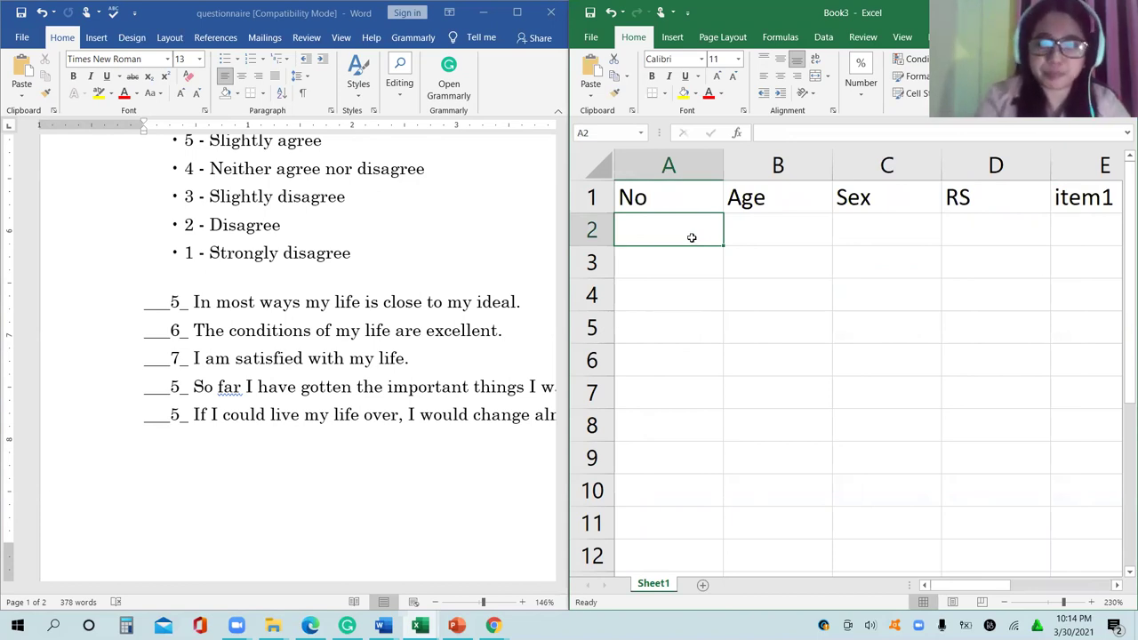
{"action": "left_click_drag", "start_coordinate": [1000, 588], "coordinate": [916, 593]}
{"action": "type", "text": "1"}
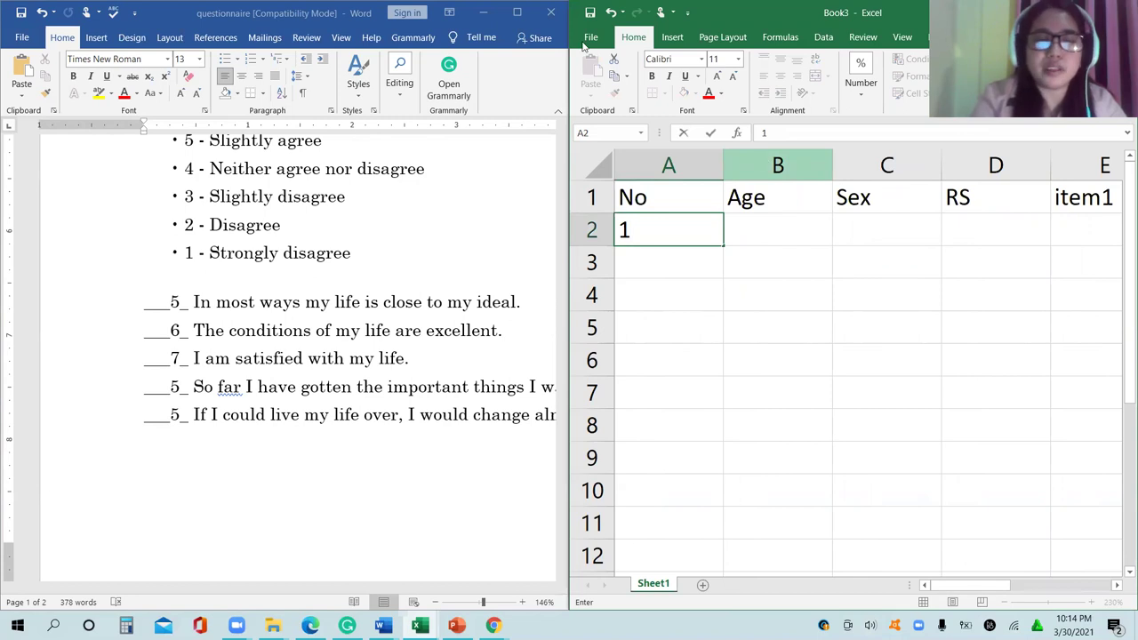
{"action": "left_click_drag", "start_coordinate": [223, 592], "coordinate": [427, 592]}
{"action": "left_click_drag", "start_coordinate": [562, 294], "coordinate": [551, 105]}
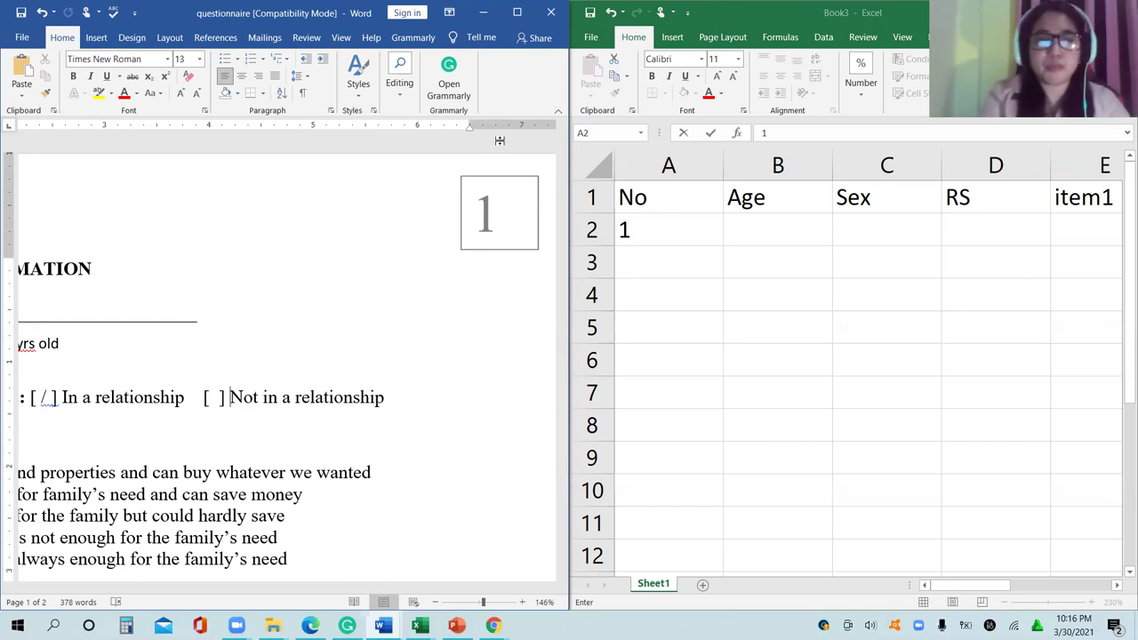
- Encode the questionnaire's age answer as 2 in B2 and its sex answer as 2 in C2
{"action": "left_click_drag", "start_coordinate": [263, 594], "coordinate": [78, 562]}
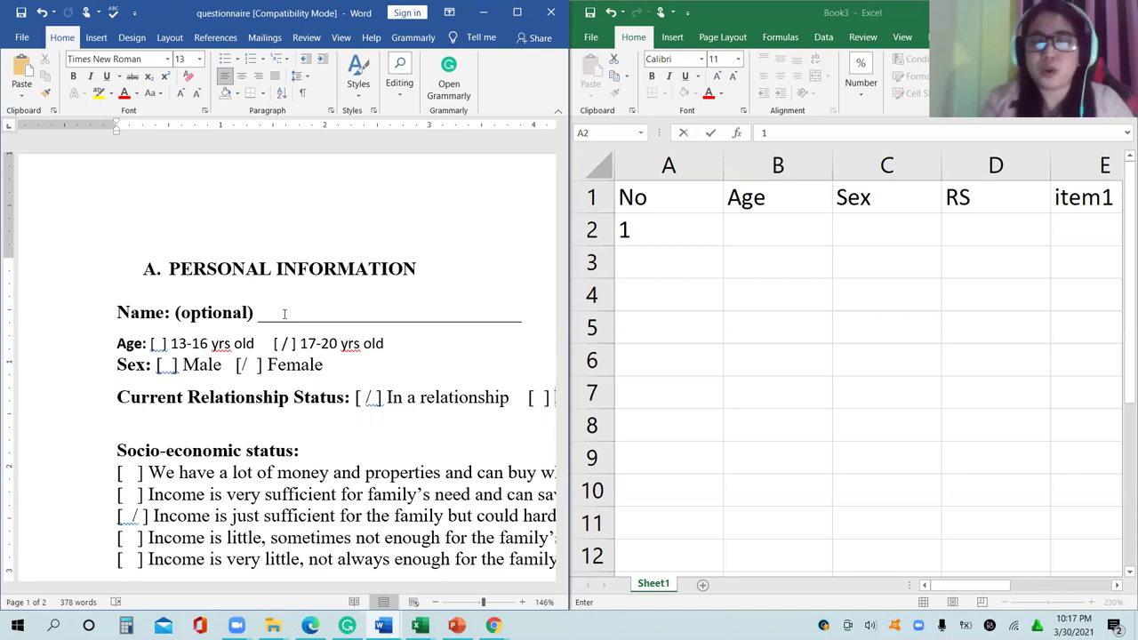
{"action": "left_click", "coordinate": [792, 258]}
{"action": "left_click", "coordinate": [777, 242]}
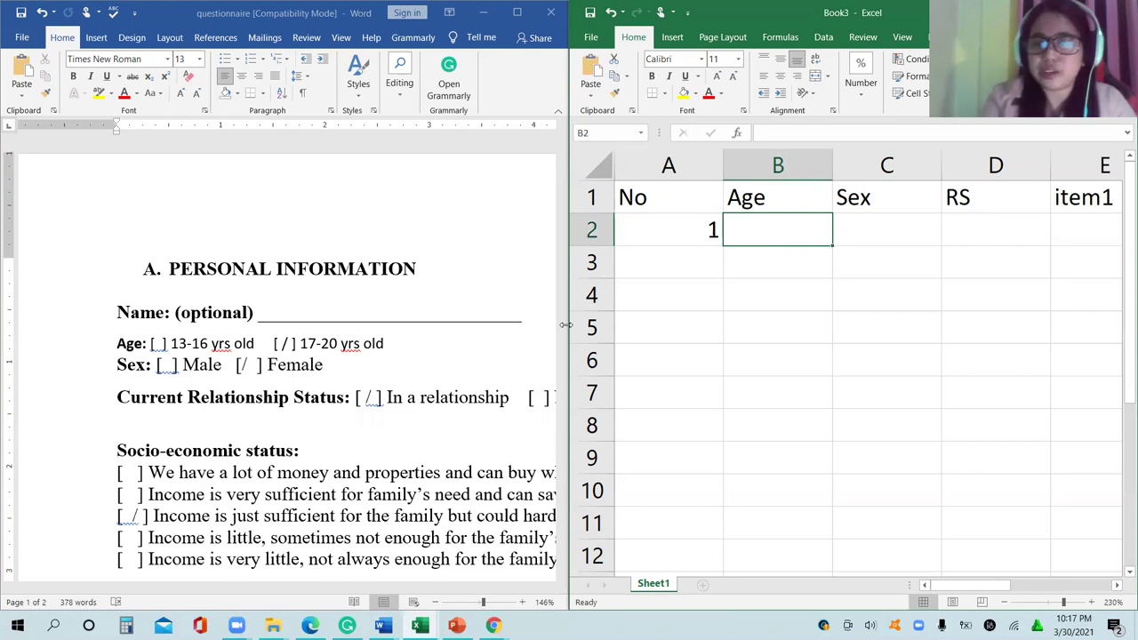
{"action": "type", "text": "2"}
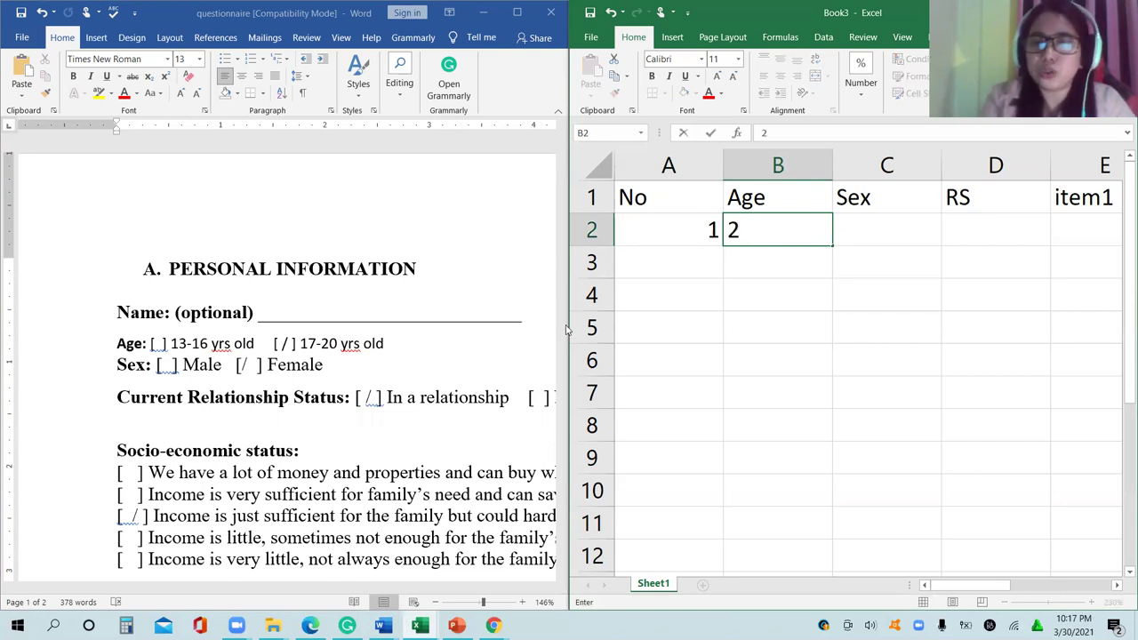
{"action": "key", "text": "Tab"}
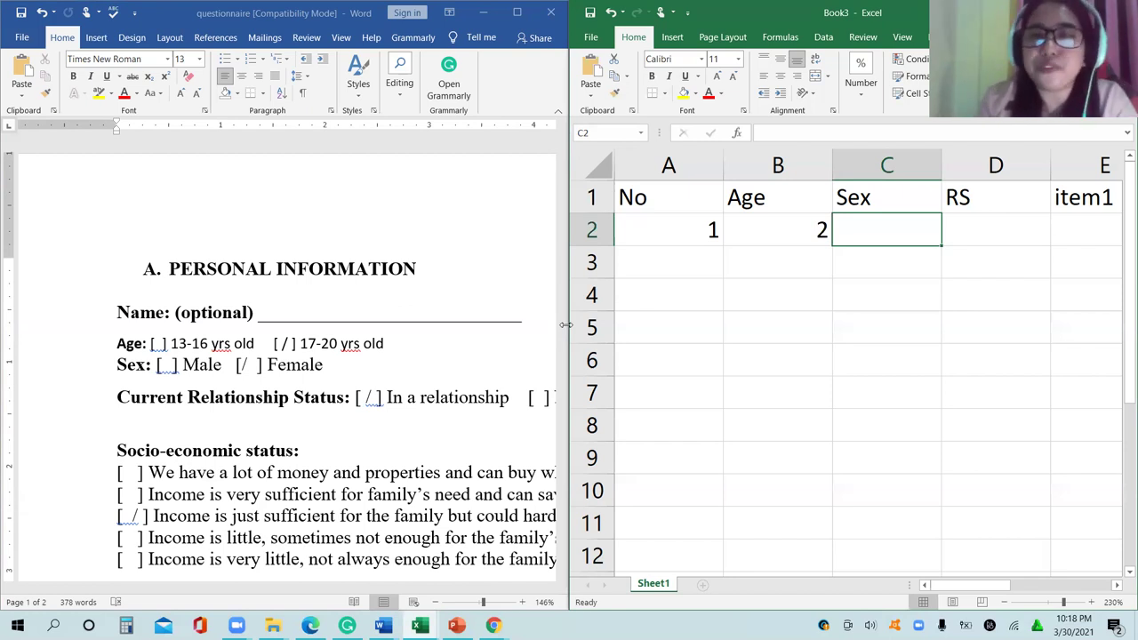
{"action": "type", "text": "2"}
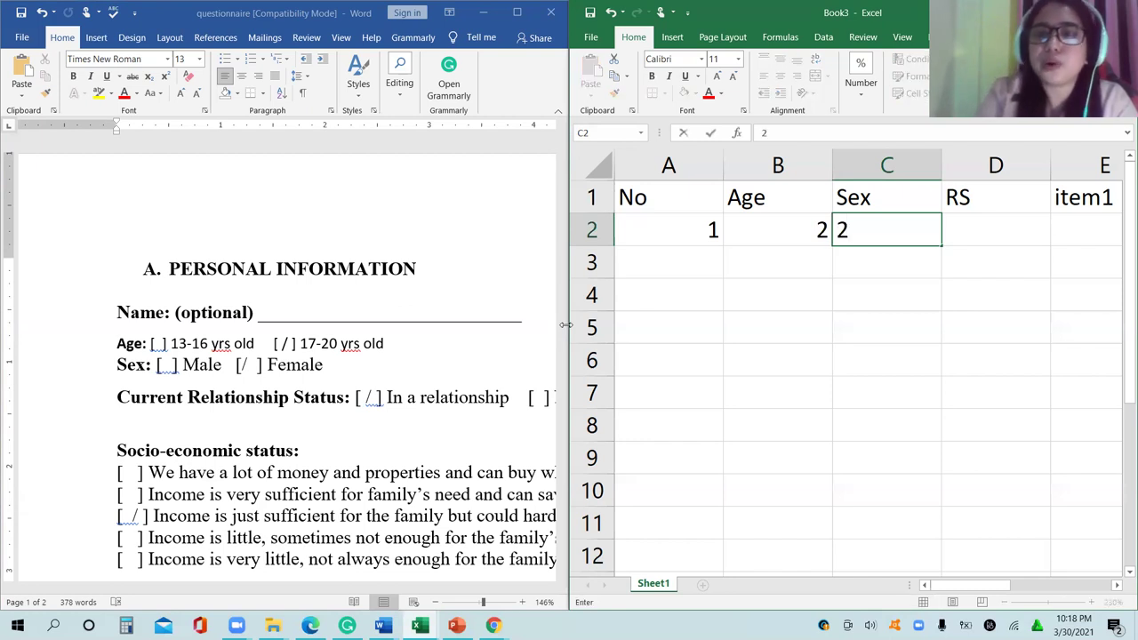
{"action": "key", "text": "Tab"}
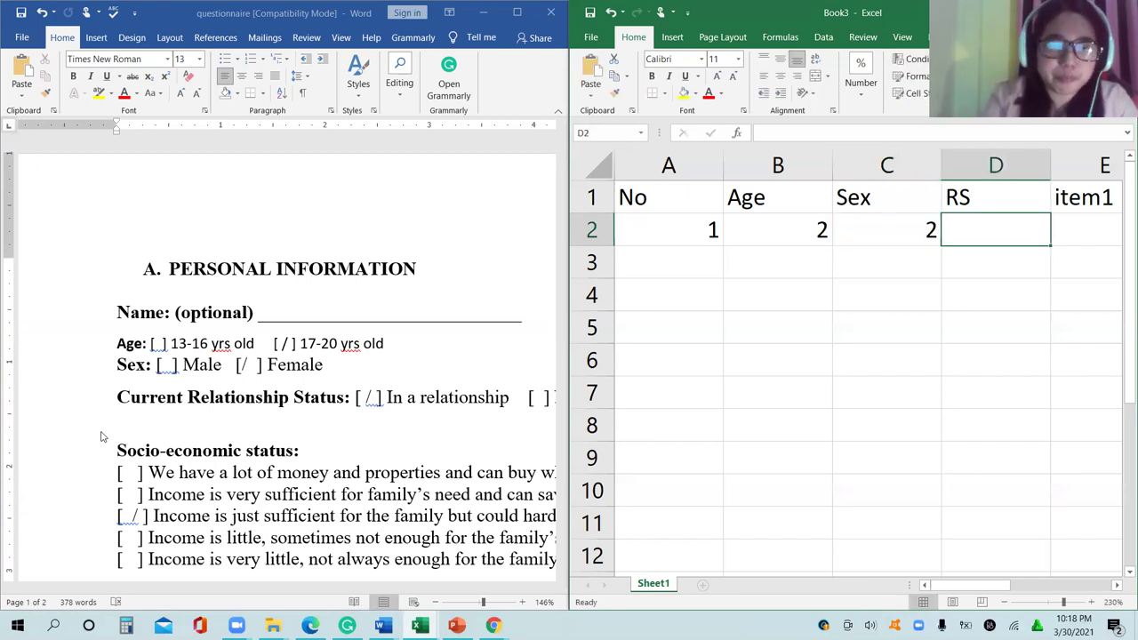
- Check the questionnaire's current relationship status answer and encode it as 1 in cell D2
{"action": "left_click", "coordinate": [65, 591]}
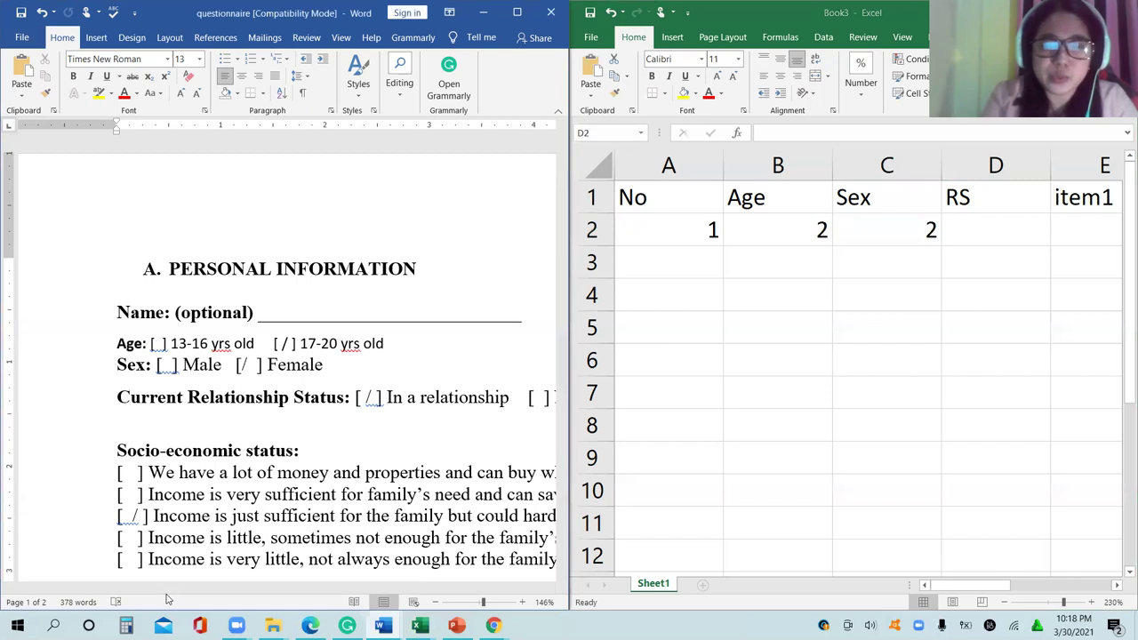
{"action": "left_click_drag", "start_coordinate": [198, 587], "coordinate": [282, 587]}
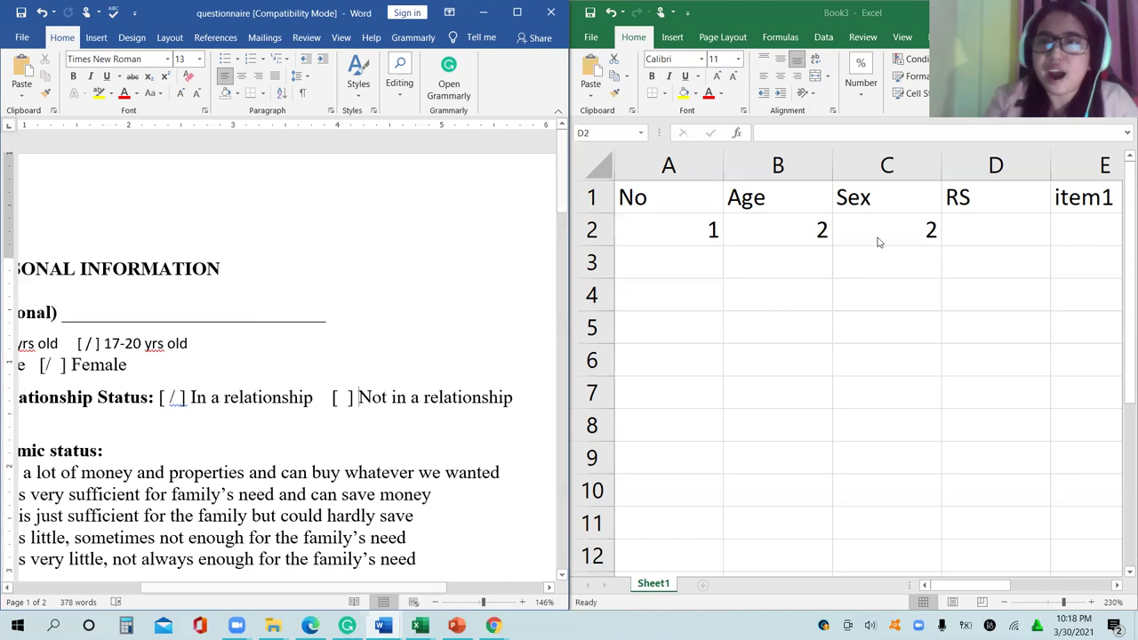
{"action": "left_click", "coordinate": [1002, 227]}
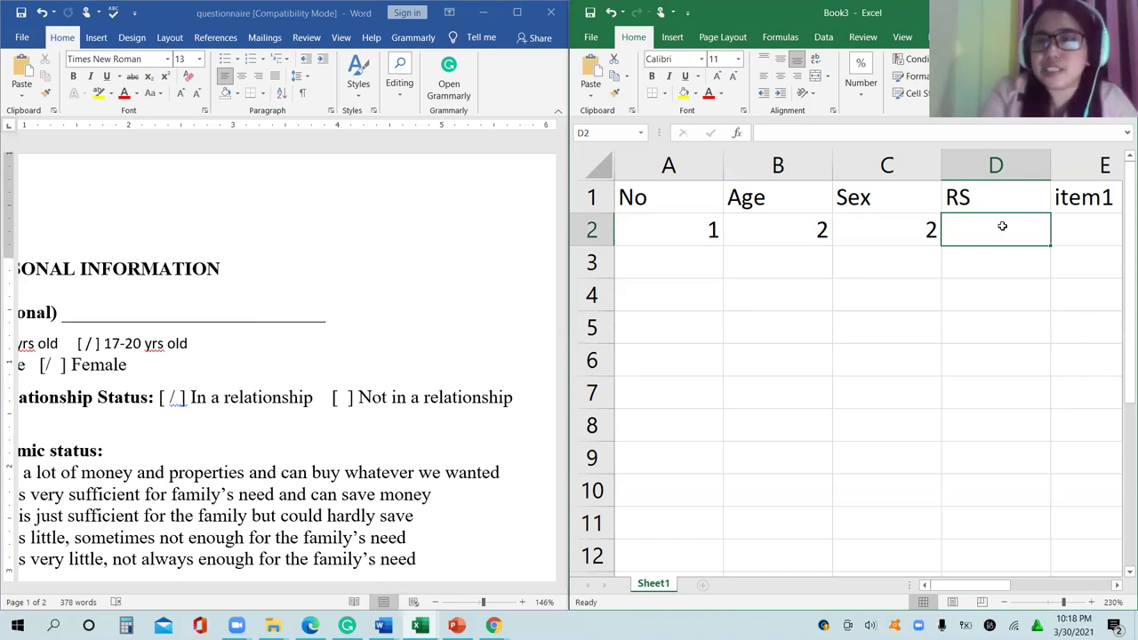
{"action": "type", "text": "1"}
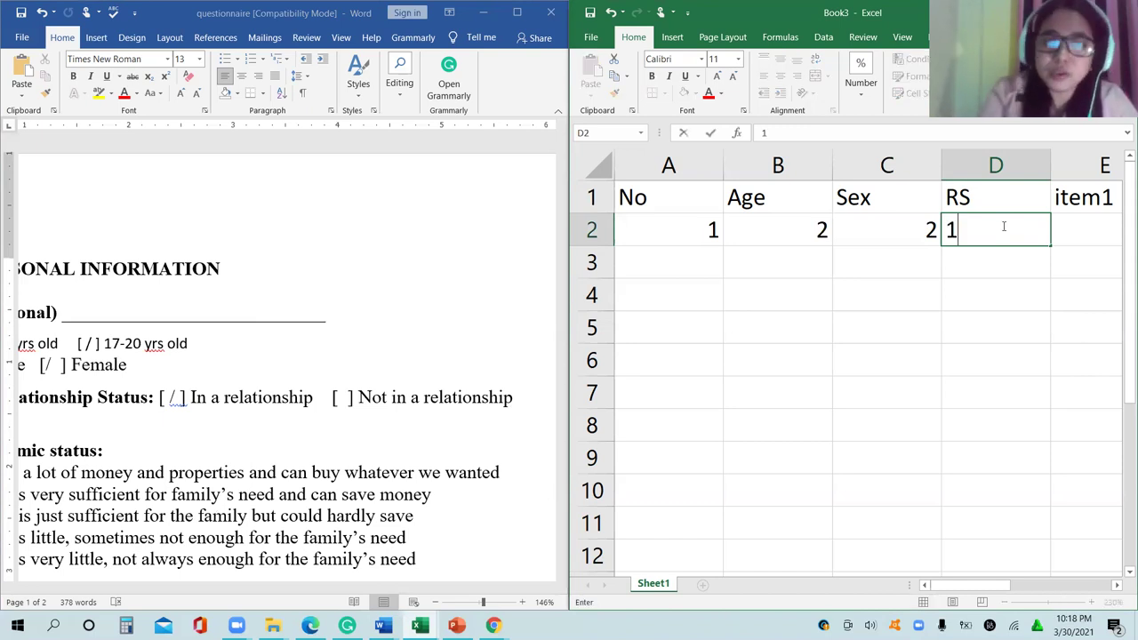
- Examine the relationship status and socio-economic status items in the Word questionnaire
{"action": "left_click", "coordinate": [364, 494]}
{"action": "key", "text": "Left"}
{"action": "key", "text": "Left"}
{"action": "key", "text": "Left"}
{"action": "key", "text": "Left"}
{"action": "key", "text": "Left"}
{"action": "key", "text": "Left"}
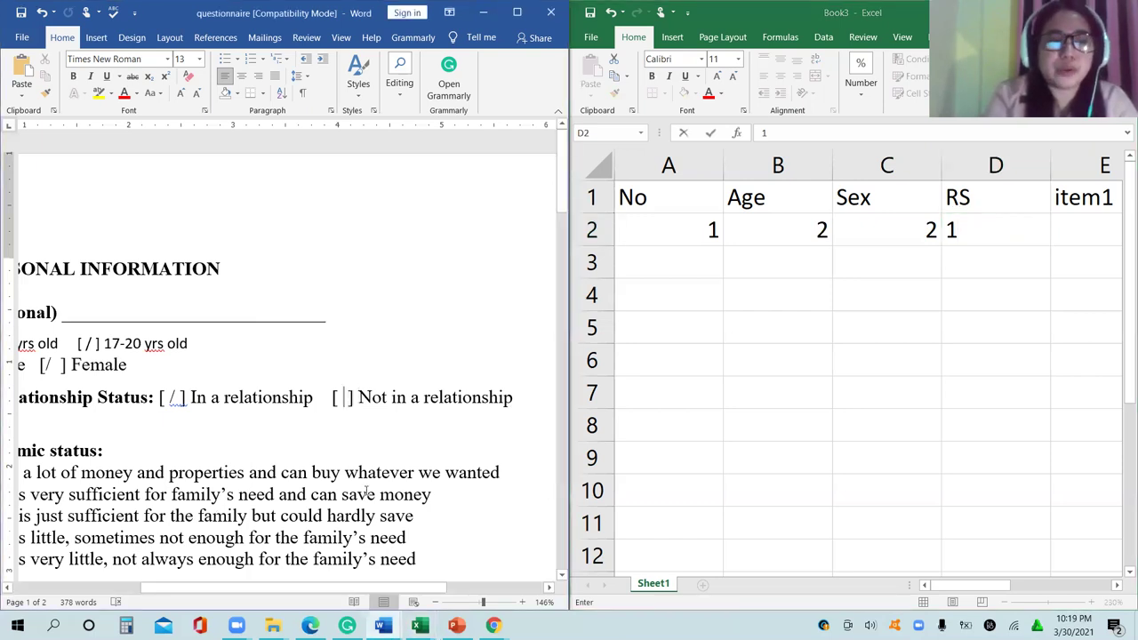
{"action": "key", "text": "Left"}
{"action": "key", "text": "Left"}
{"action": "key", "text": "Left"}
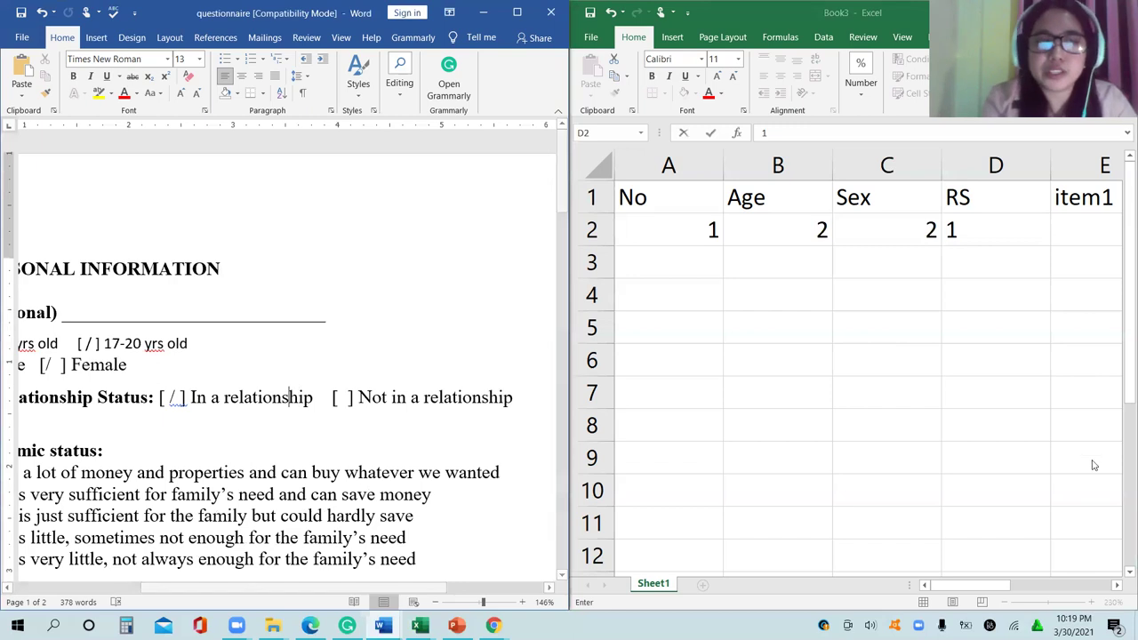
- In Excel, insert a blank column before the item1 column and enter the header SES in E1
{"action": "key", "text": "alt+Tab"}
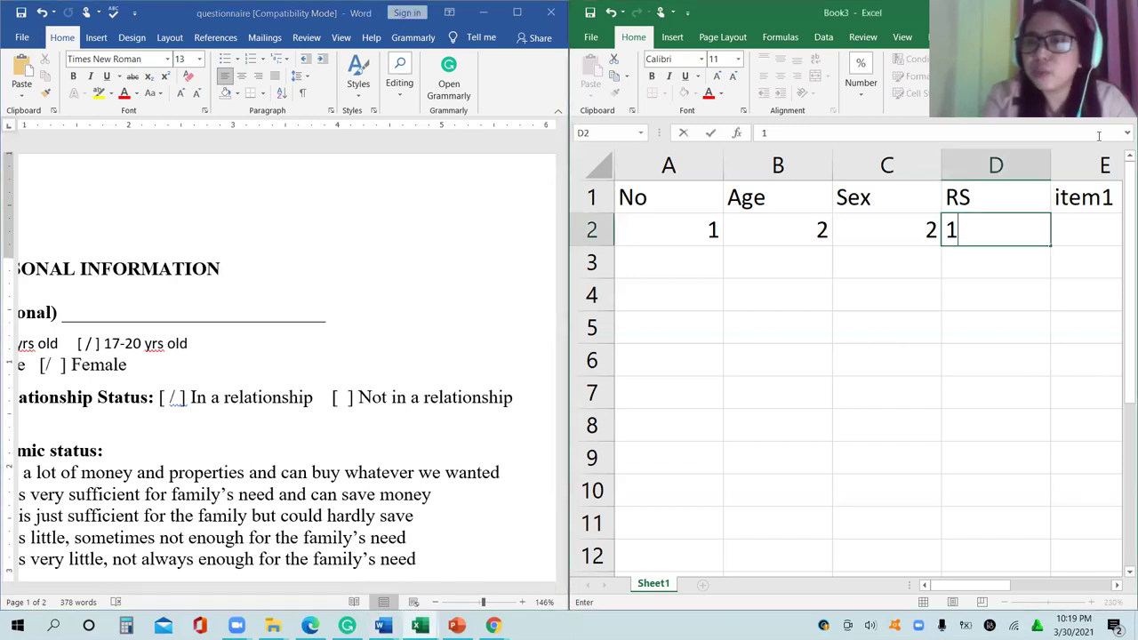
{"action": "left_click", "coordinate": [1086, 151]}
{"action": "right_click", "coordinate": [1089, 160]}
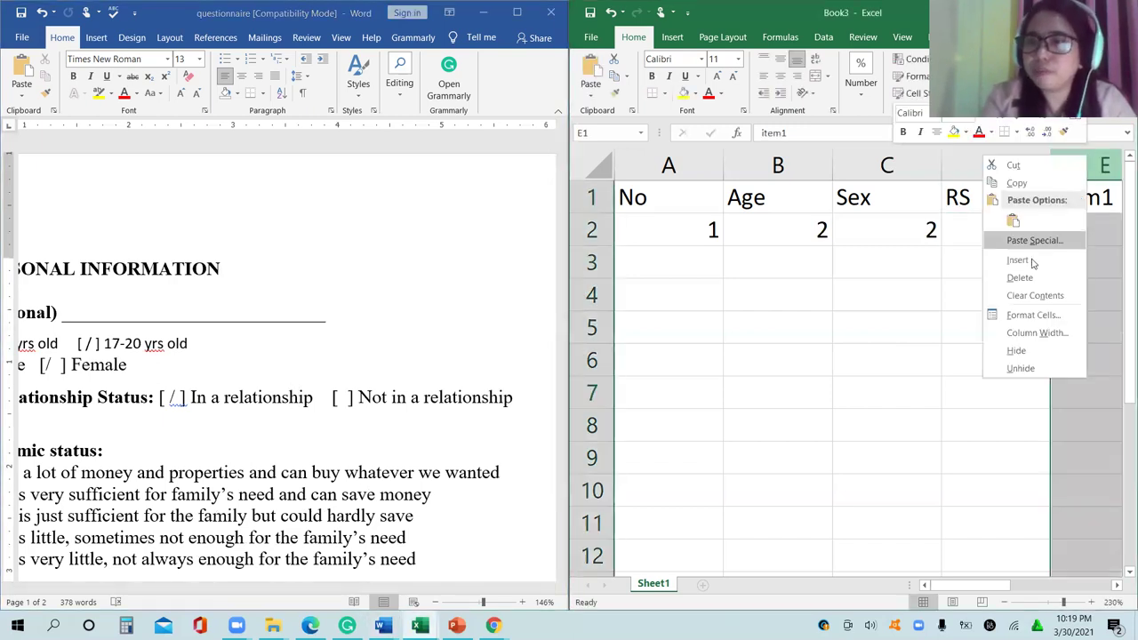
{"action": "left_click", "coordinate": [1031, 259]}
{"action": "scroll", "coordinate": [851, 497], "scroll_direction": "right", "scroll_amount": 2}
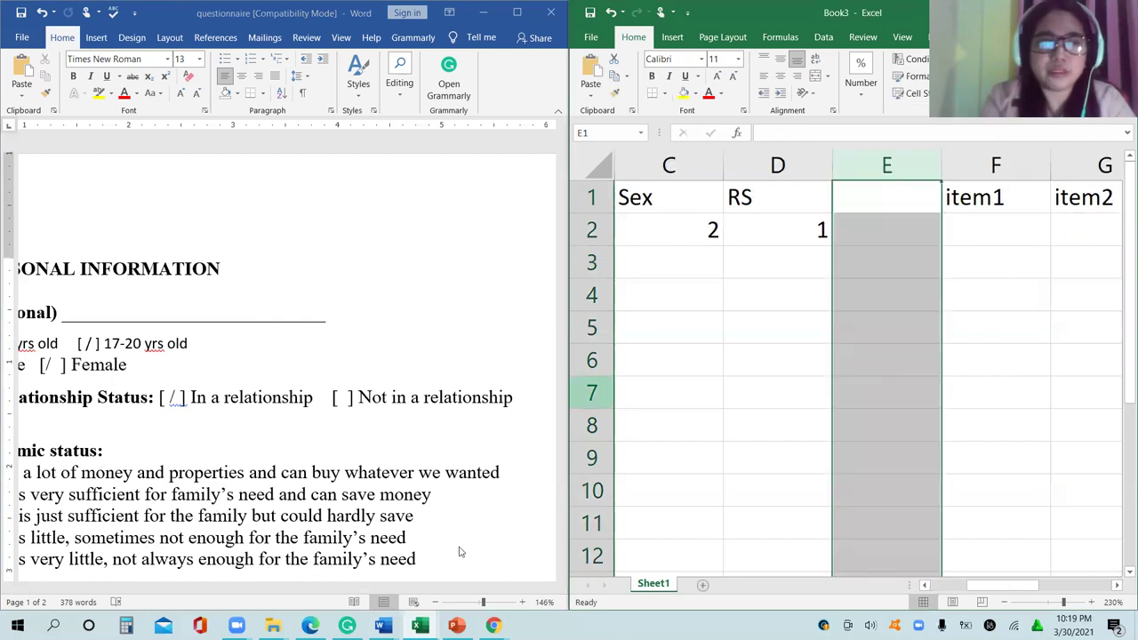
{"action": "left_click", "coordinate": [418, 580]}
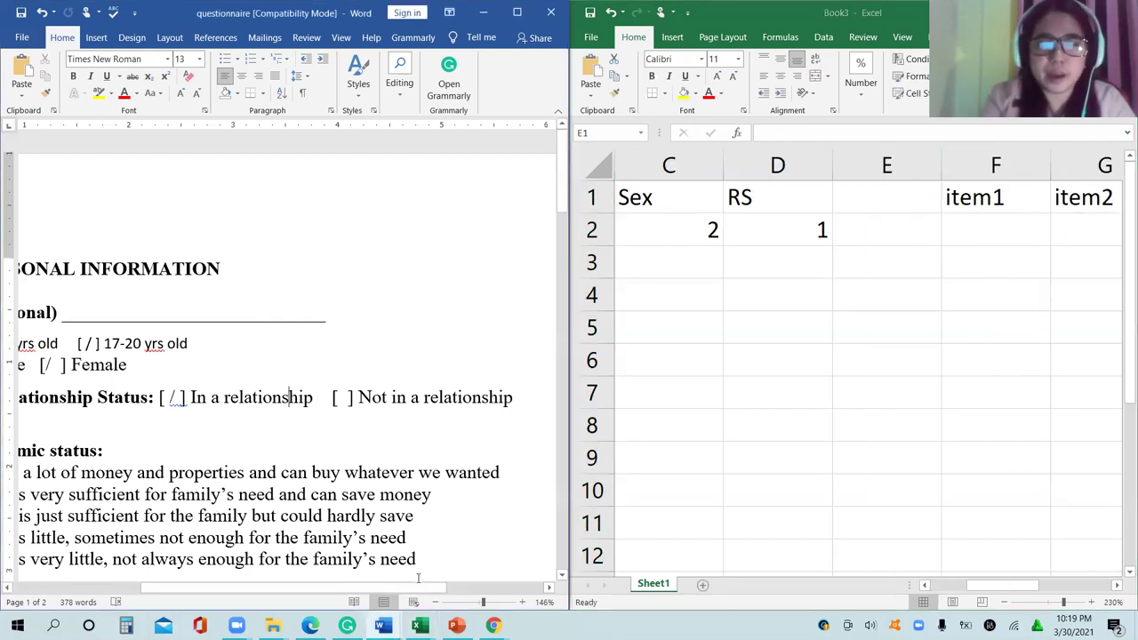
{"action": "left_click", "coordinate": [884, 194]}
{"action": "left_click", "coordinate": [884, 195]}
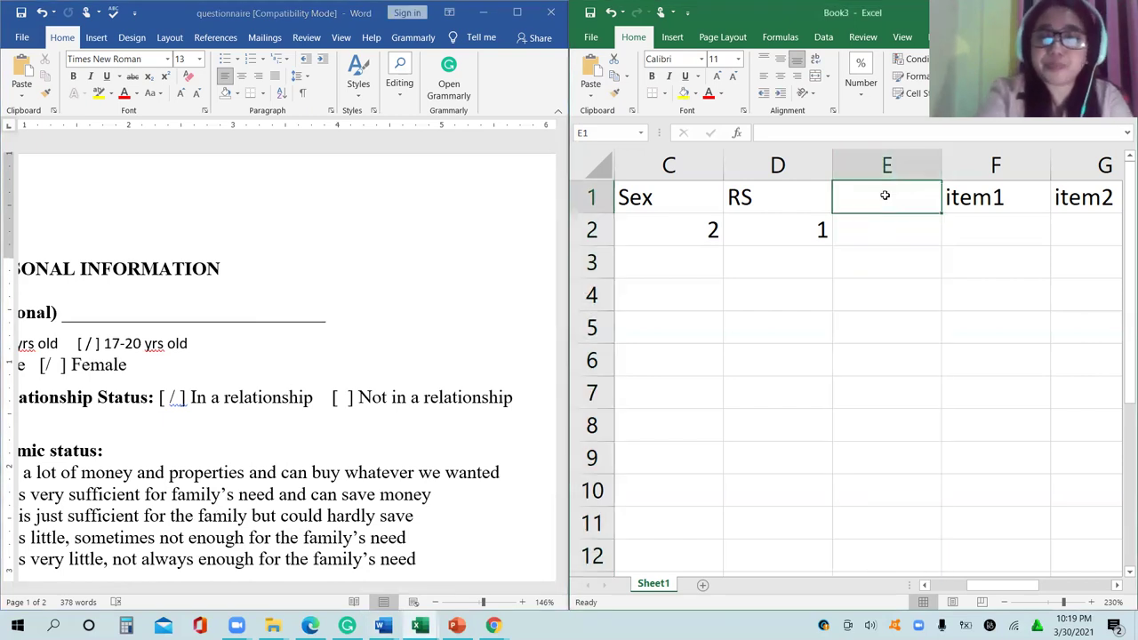
{"action": "type", "text": "SES"}
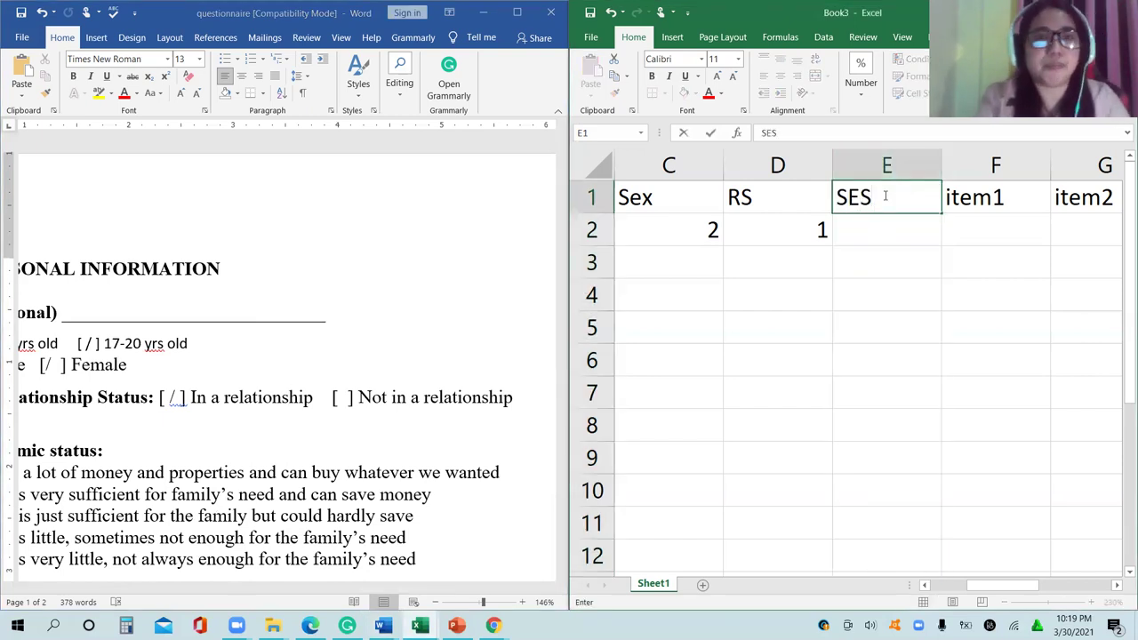
- Enlarge the Word questionnaire view to 240% and write code 1 in the brackets of the "Income is very little" option
{"action": "left_click", "coordinate": [568, 242]}
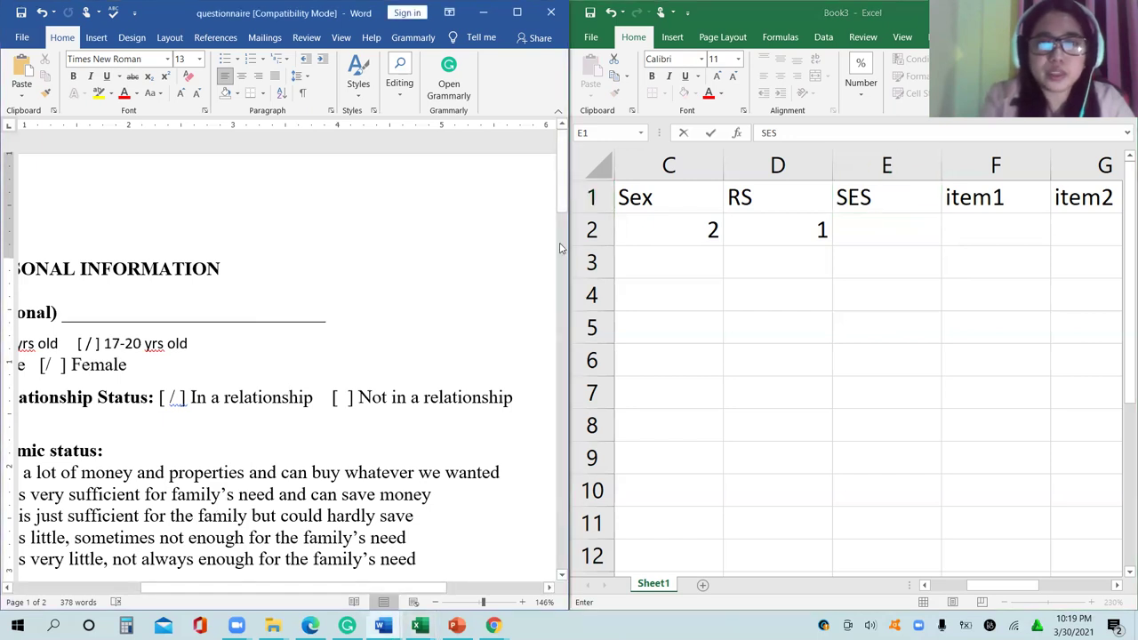
{"action": "left_click_drag", "start_coordinate": [569, 240], "coordinate": [1037, 256]}
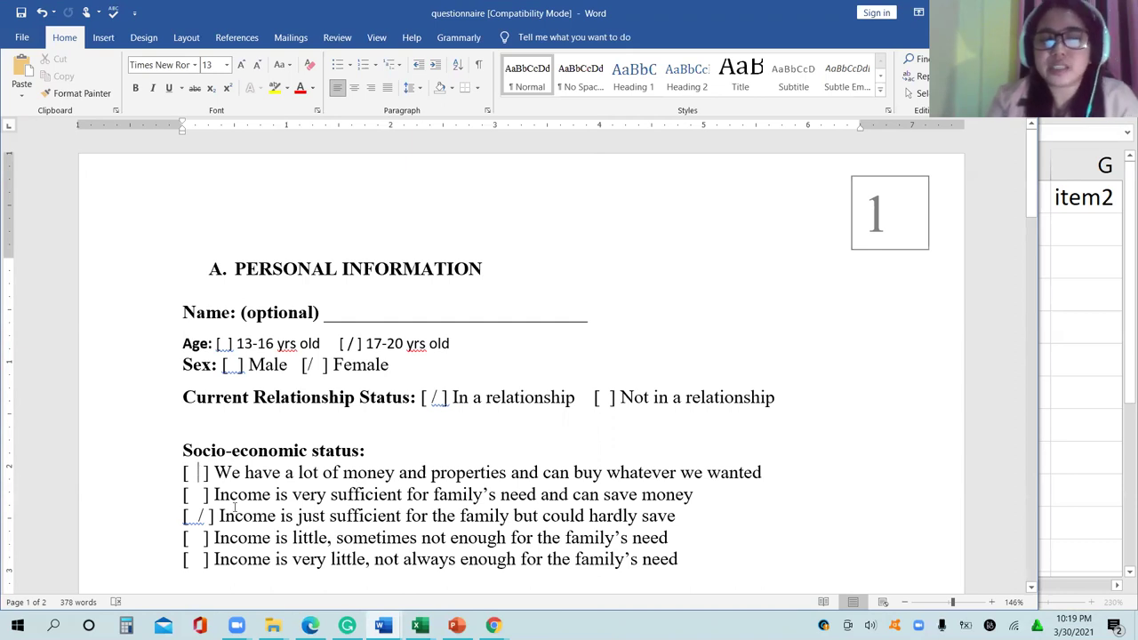
{"action": "left_click", "coordinate": [192, 557]}
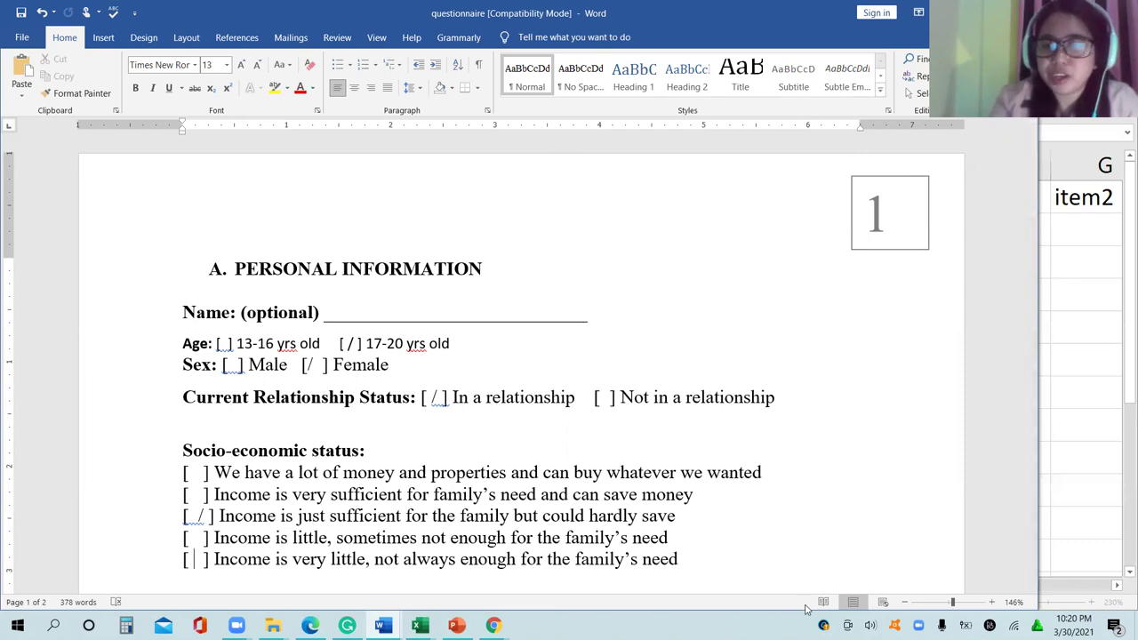
{"action": "left_click", "coordinate": [992, 603]}
{"action": "left_click", "coordinate": [992, 603]}
{"action": "left_click", "coordinate": [992, 602]}
{"action": "left_click", "coordinate": [992, 602]}
{"action": "left_click", "coordinate": [992, 603]}
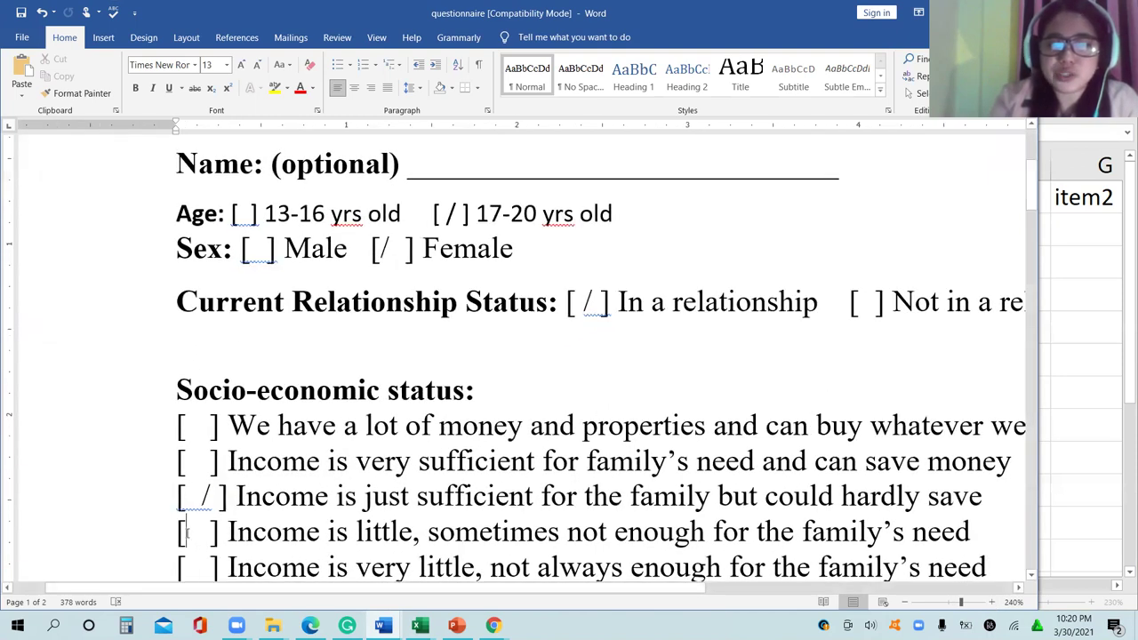
{"action": "key", "text": "Down"}
{"action": "type", "text": "1"}
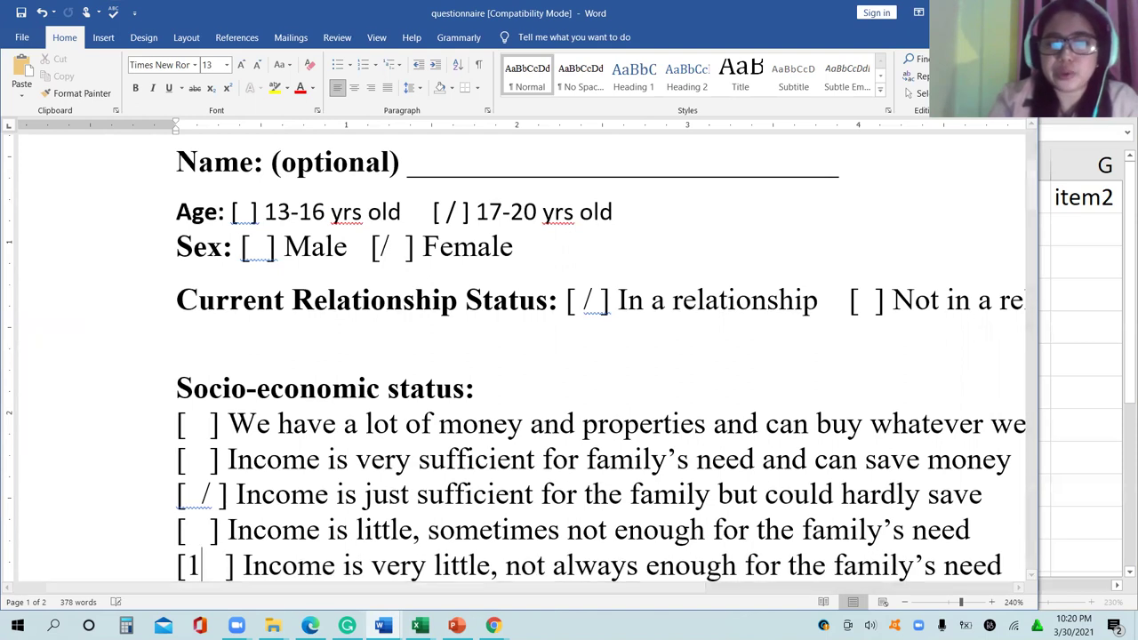
- Write code 2 in the brackets of "Income is little" and code 3 in those of "Income is just sufficient"
{"action": "left_click", "coordinate": [202, 530]}
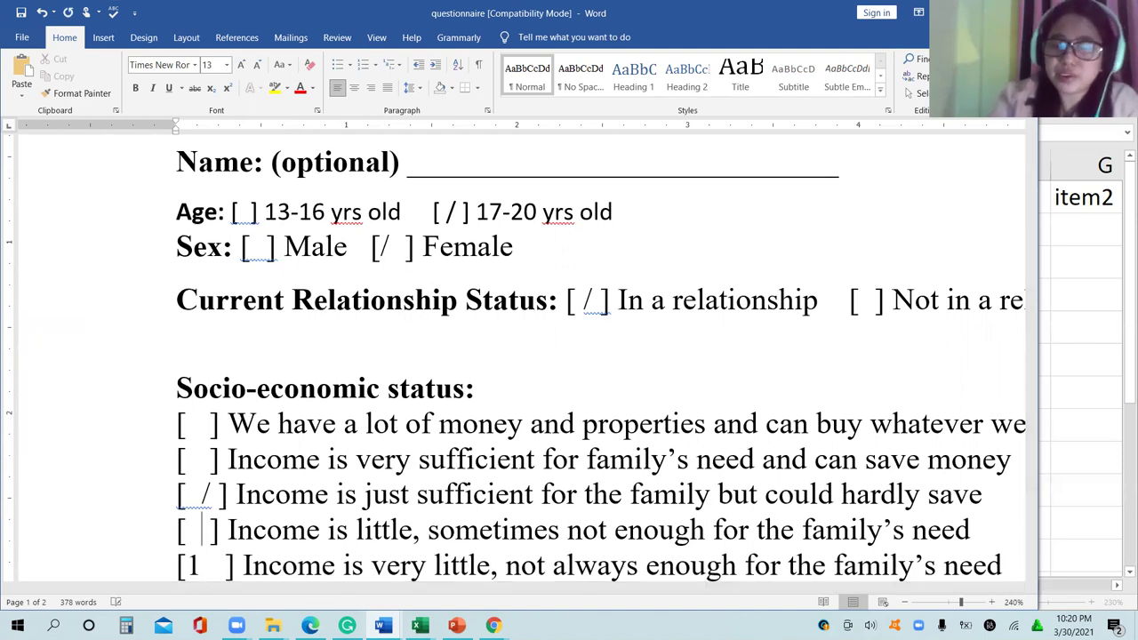
{"action": "type", "text": "2"}
{"action": "key", "text": "Up"}
{"action": "key", "text": "Left"}
{"action": "key", "text": "Left"}
{"action": "type", "text": "3"}
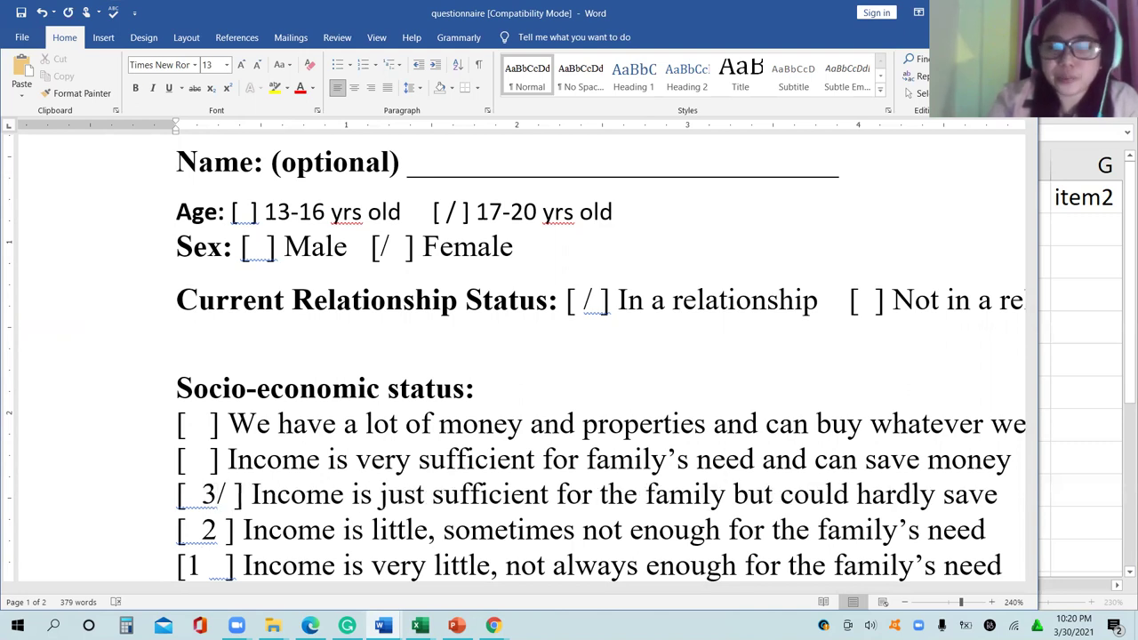
- Write code 4 in the brackets of "Income is very sufficient" and code 5 in those of "We have a lot of money"
{"action": "key", "text": "Up"}
{"action": "key", "text": "Left"}
{"action": "key", "text": "Left"}
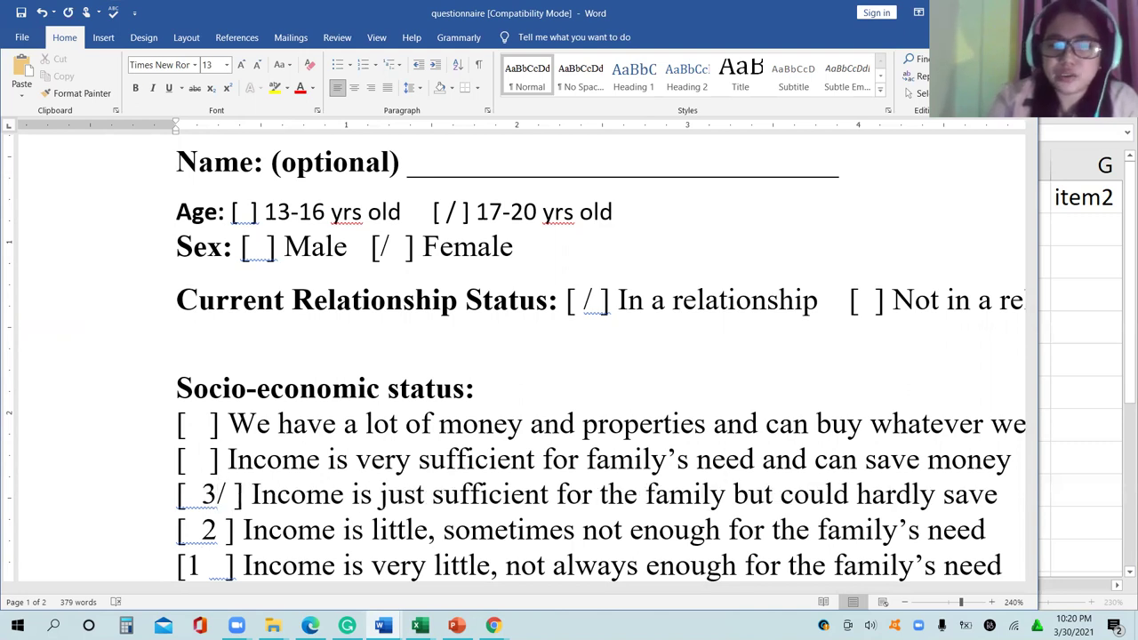
{"action": "type", "text": "4"}
{"action": "key", "text": "Up"}
{"action": "key", "text": "Up"}
{"action": "key", "text": "Left"}
{"action": "key", "text": "Down"}
{"action": "type", "text": "5"}
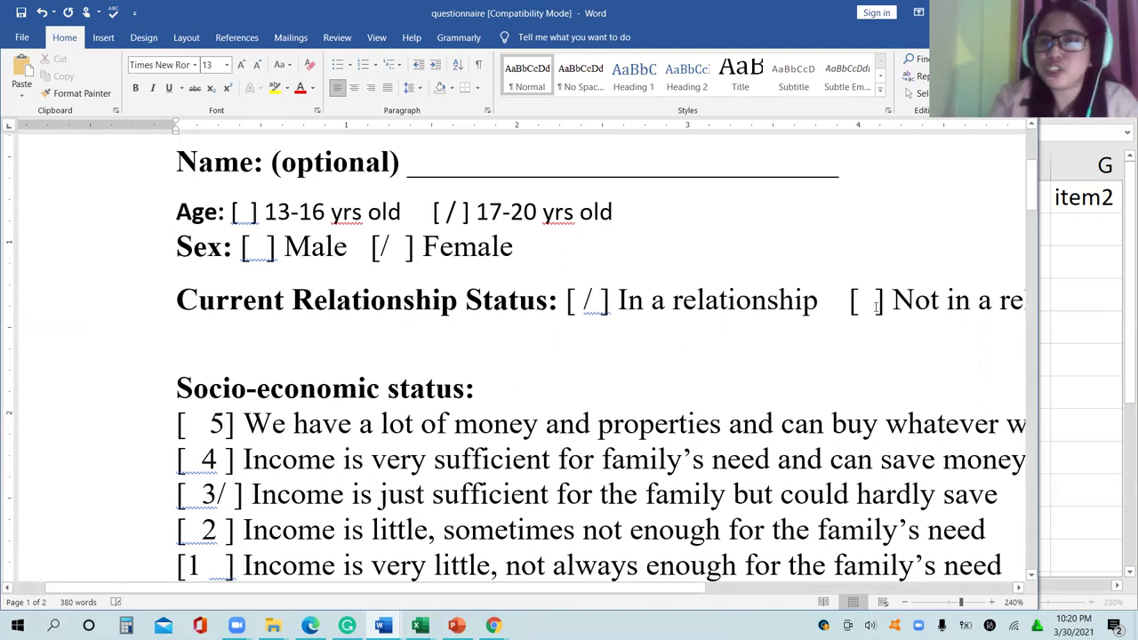
- Encode the respondent's socio-economic status answer as 3 in cell E2 of the Excel sheet
{"action": "left_click", "coordinate": [1082, 287]}
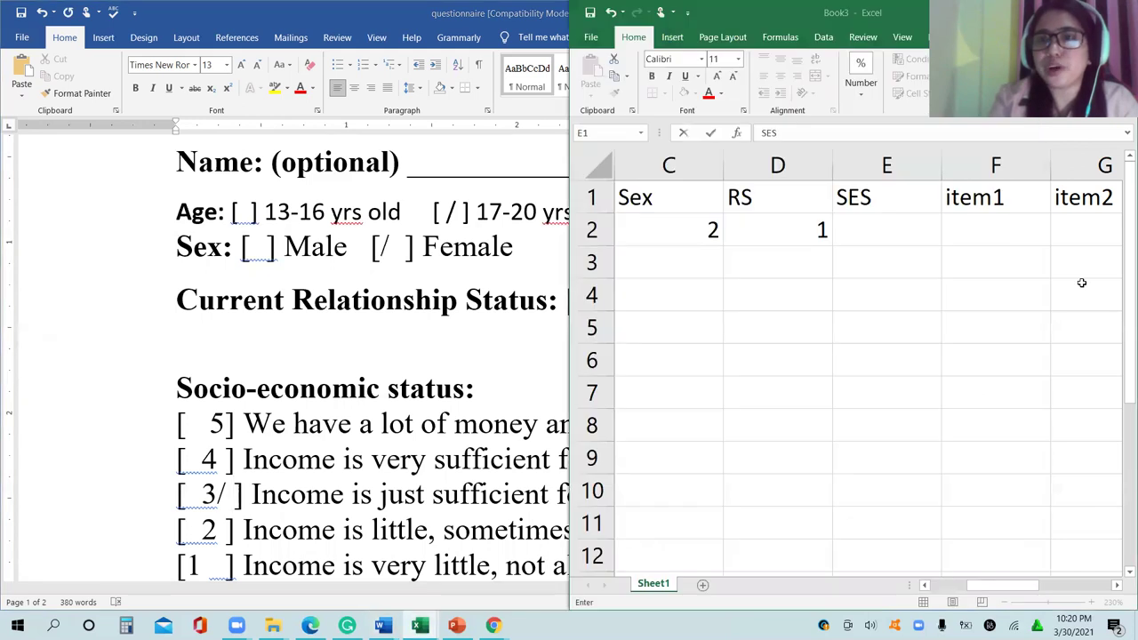
{"action": "left_click", "coordinate": [895, 232]}
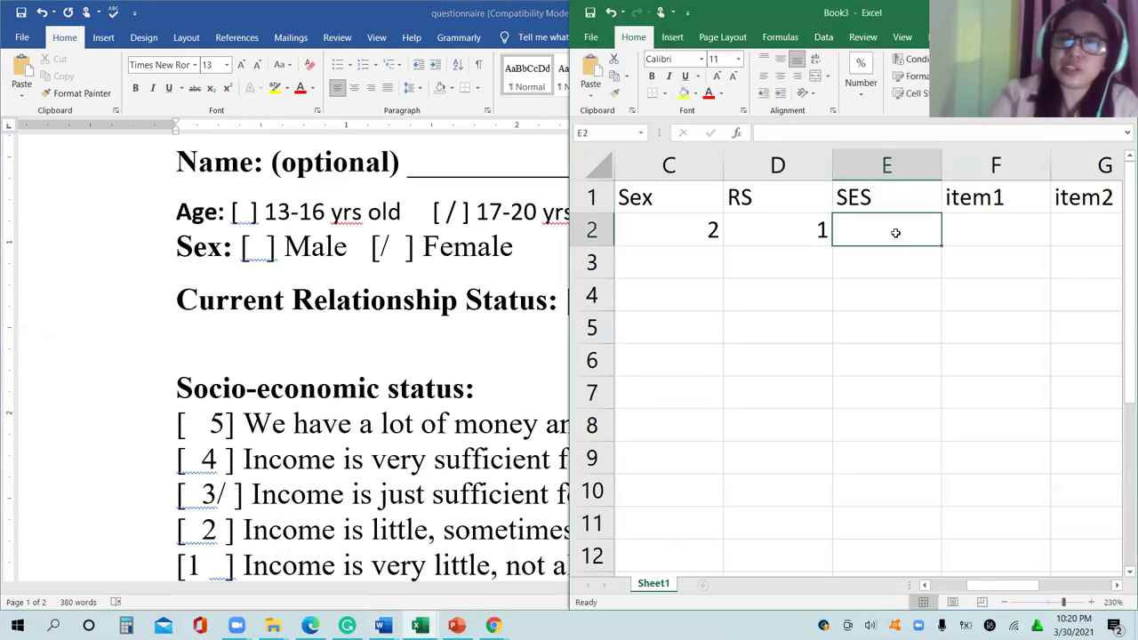
{"action": "type", "text": "3"}
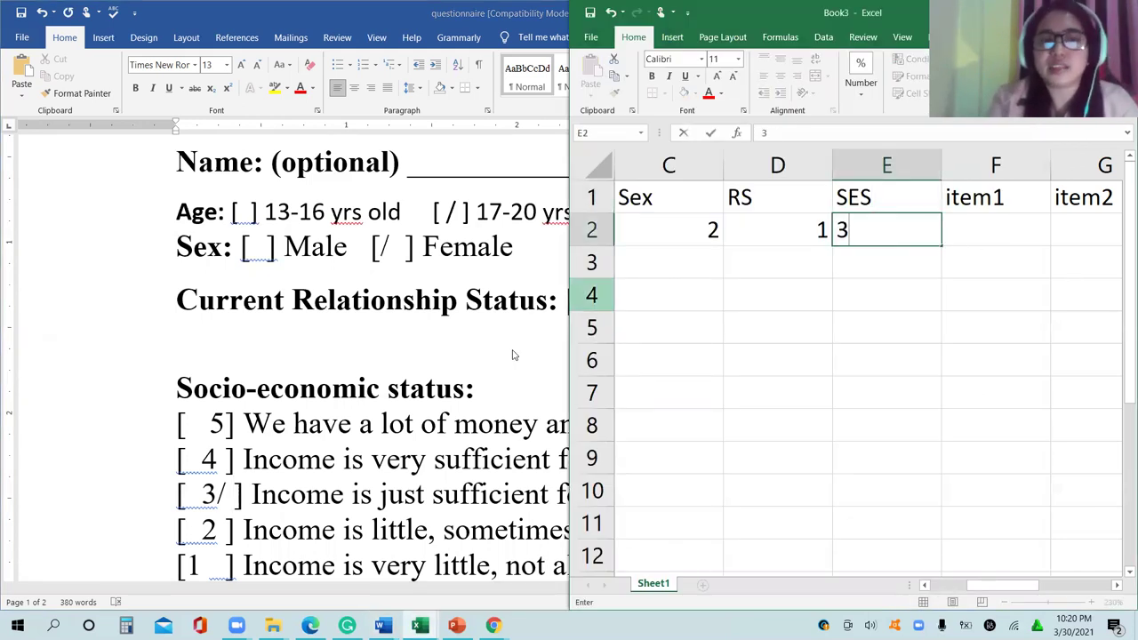
- Examine the instruction and the 1 to 7 agreement scale in the questionnaire's Life Satisfaction Scale section
{"action": "left_click", "coordinate": [364, 389]}
{"action": "key", "text": "Down"}
{"action": "key", "text": "Down"}
{"action": "key", "text": "Down"}
{"action": "key", "text": "Down"}
{"action": "key", "text": "Down"}
{"action": "key", "text": "Down"}
{"action": "key", "text": "Down"}
{"action": "key", "text": "Down"}
{"action": "key", "text": "Down"}
{"action": "key", "text": "Down"}
{"action": "key", "text": "Down"}
{"action": "key", "text": "Down"}
{"action": "key", "text": "Down"}
{"action": "key", "text": "Down"}
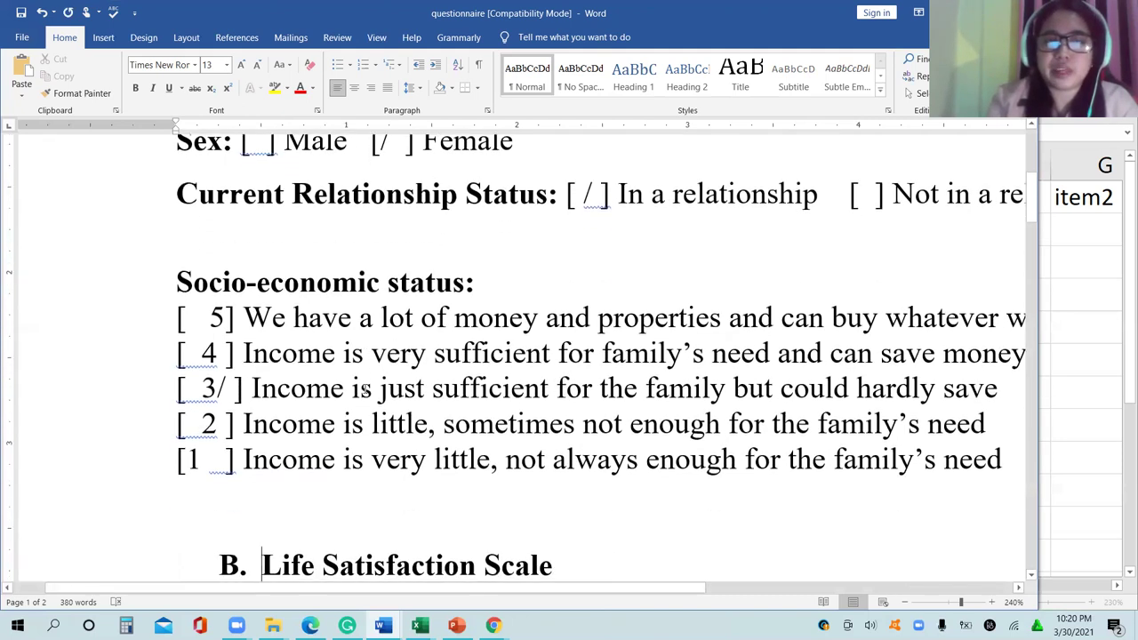
{"action": "key", "text": "Down"}
{"action": "key", "text": "Down"}
{"action": "key", "text": "Down"}
{"action": "key", "text": "Down"}
{"action": "key", "text": "Down"}
{"action": "key", "text": "Down"}
{"action": "key", "text": "Down"}
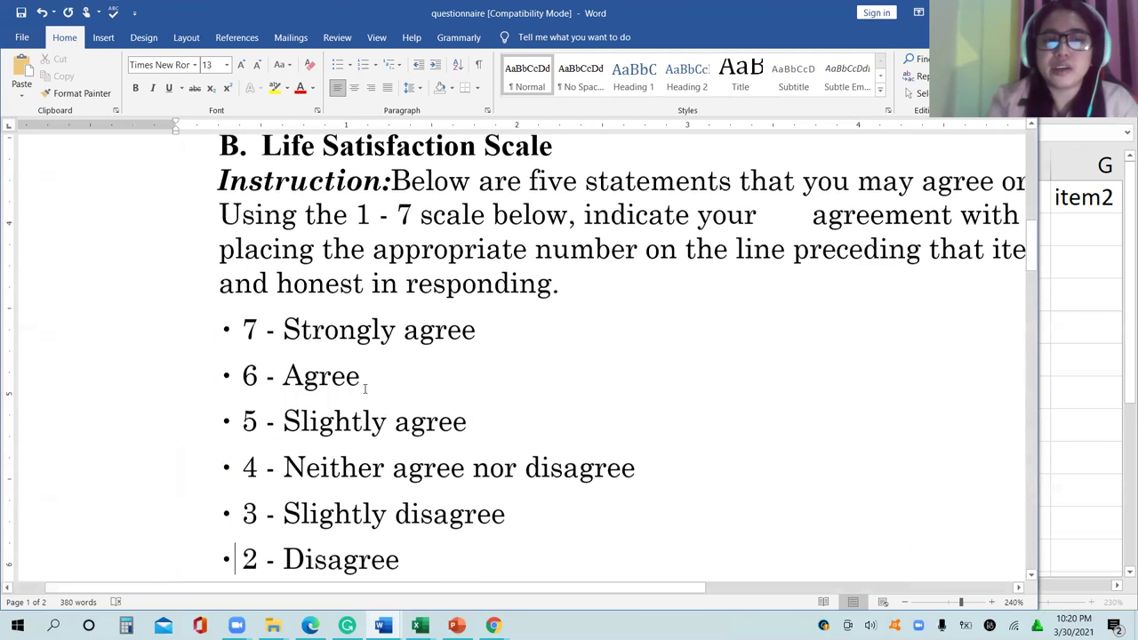
{"action": "key", "text": "Up"}
{"action": "key", "text": "Up"}
{"action": "key", "text": "Up"}
{"action": "key", "text": "Up"}
{"action": "key", "text": "Up"}
{"action": "key", "text": "Up"}
{"action": "key", "text": "Up"}
{"action": "key", "text": "Up"}
{"action": "key", "text": "Up"}
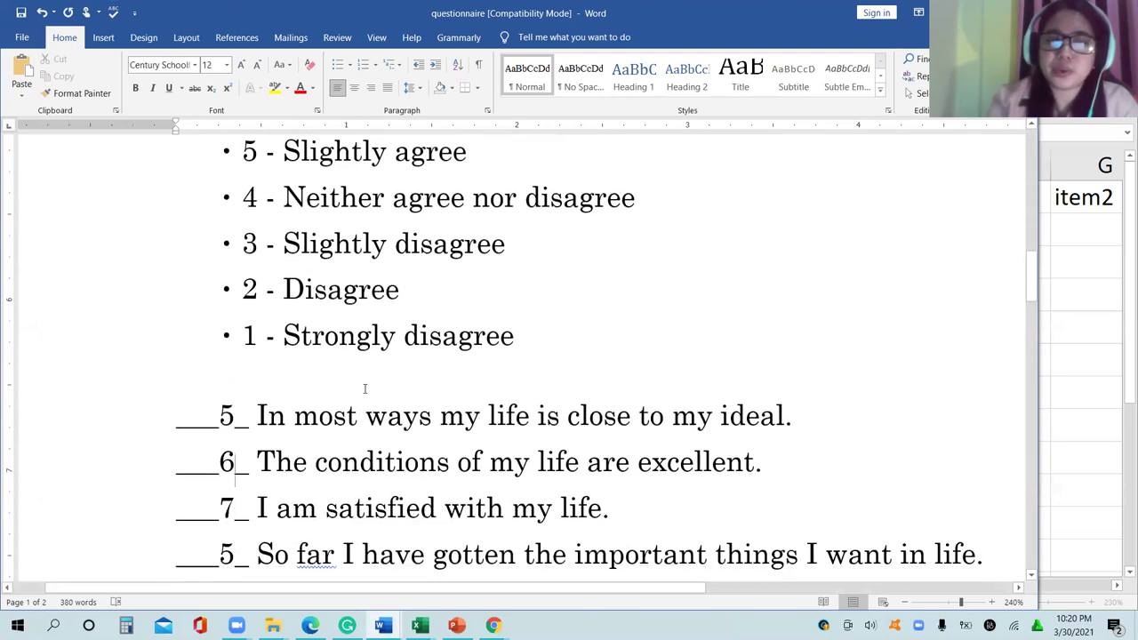
{"action": "key", "text": "Up"}
{"action": "key", "text": "Up"}
{"action": "key", "text": "Up"}
{"action": "key", "text": "Up"}
{"action": "key", "text": "Up"}
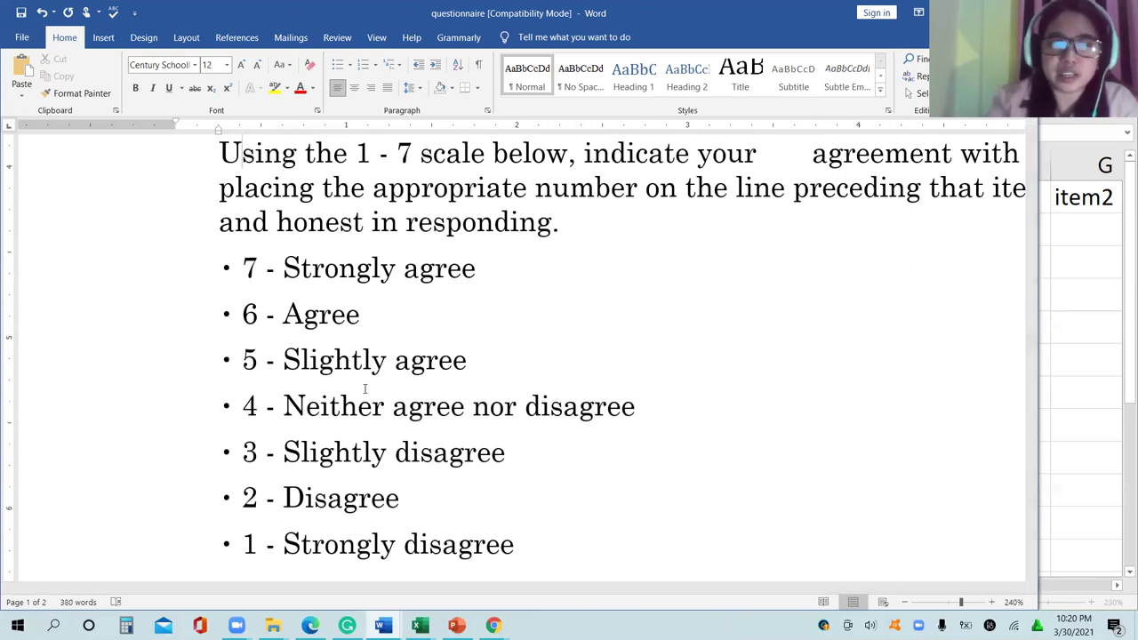
- Review the ratings written in front of the five life satisfaction statements
{"action": "key", "text": "Down"}
{"action": "key", "text": "Down"}
{"action": "key", "text": "Down"}
{"action": "key", "text": "Down"}
{"action": "key", "text": "Down"}
{"action": "key", "text": "Down"}
{"action": "key", "text": "Down"}
{"action": "key", "text": "Down"}
{"action": "key", "text": "Down"}
{"action": "key", "text": "Down"}
{"action": "key", "text": "Down"}
{"action": "key", "text": "Down"}
{"action": "key", "text": "Down"}
{"action": "key", "text": "Down"}
{"action": "key", "text": "Down"}
{"action": "key", "text": "Down"}
{"action": "key", "text": "Down"}
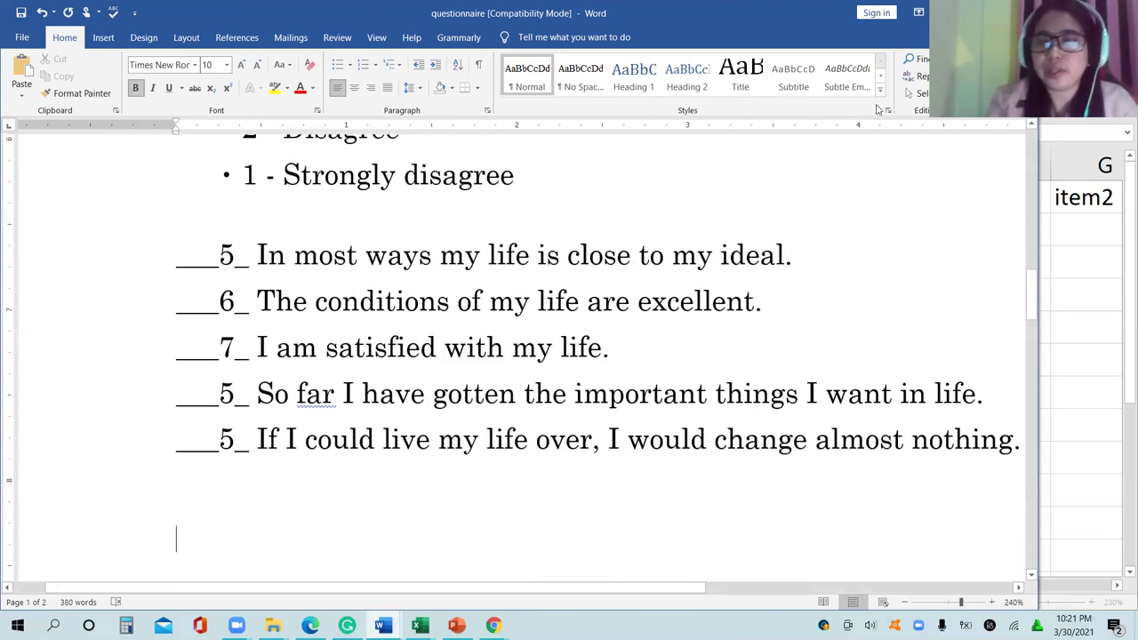
- In the Excel sheet, encode the first respondent's life satisfaction ratings 5, 6, 7, 5 and 5 for item1 to item5 in F2:J2
{"action": "left_click", "coordinate": [1082, 226]}
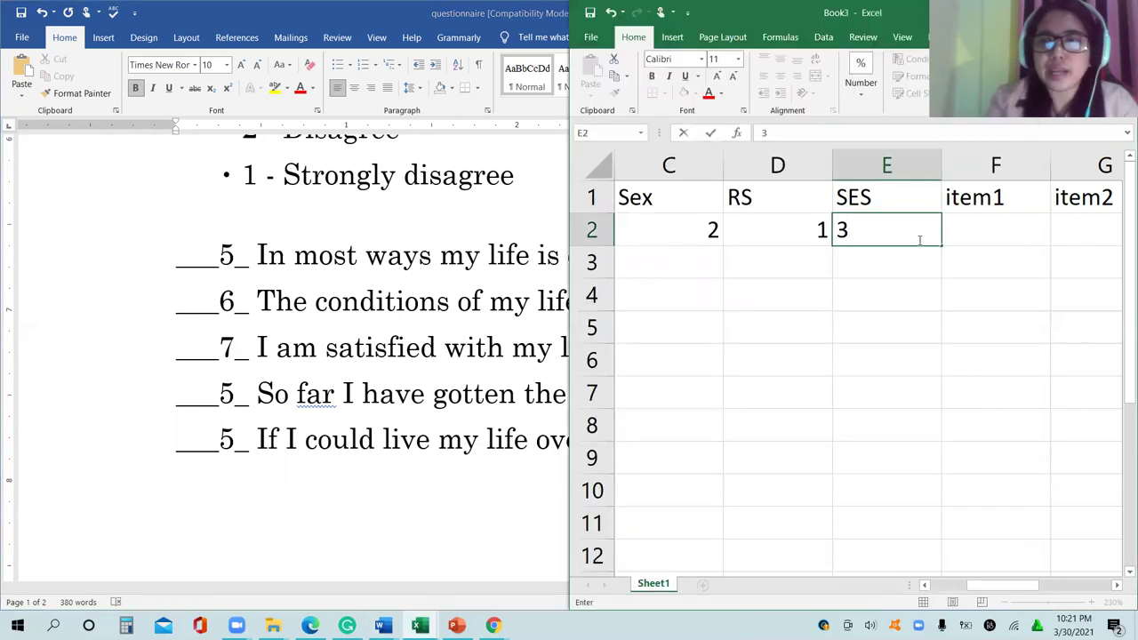
{"action": "left_click", "coordinate": [978, 229]}
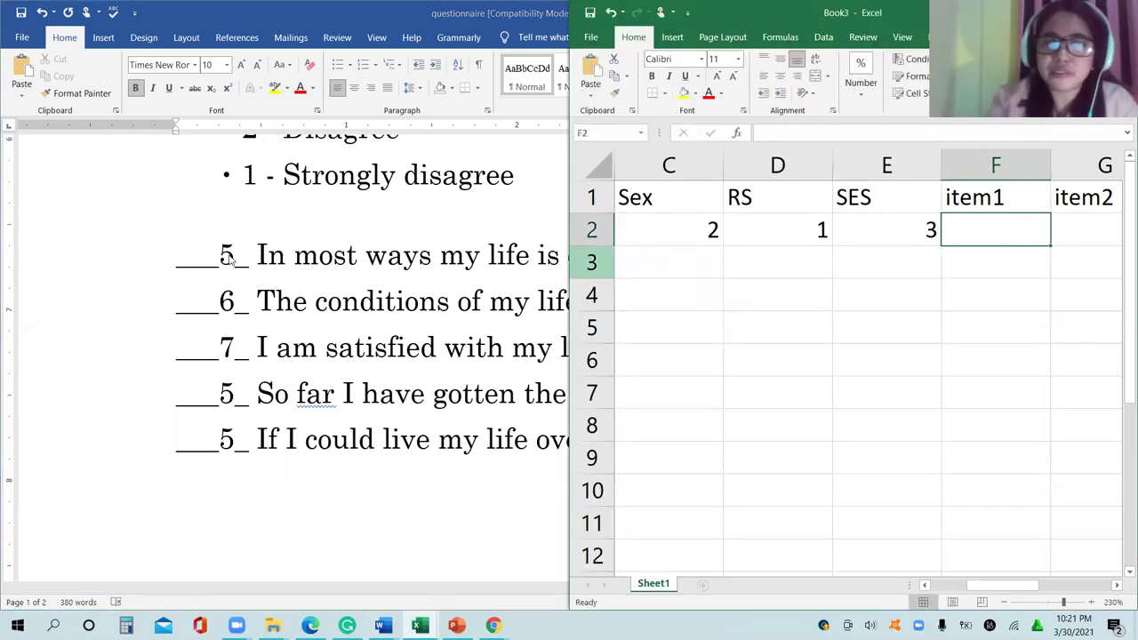
{"action": "type", "text": "5"}
{"action": "key", "text": "Tab"}
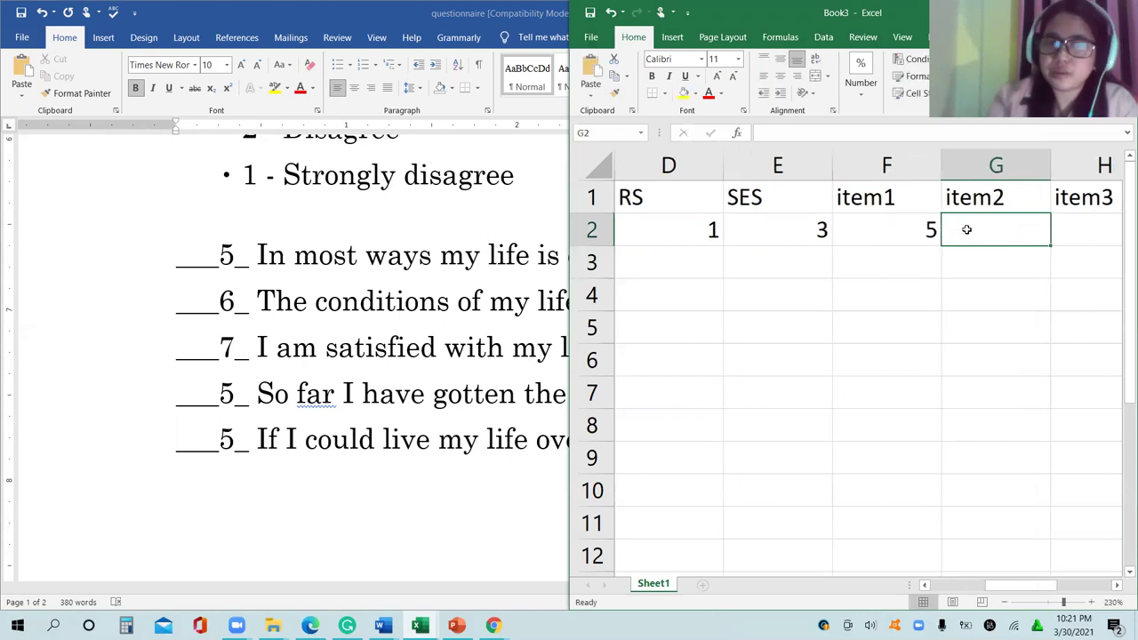
{"action": "type", "text": "6"}
{"action": "key", "text": "Tab"}
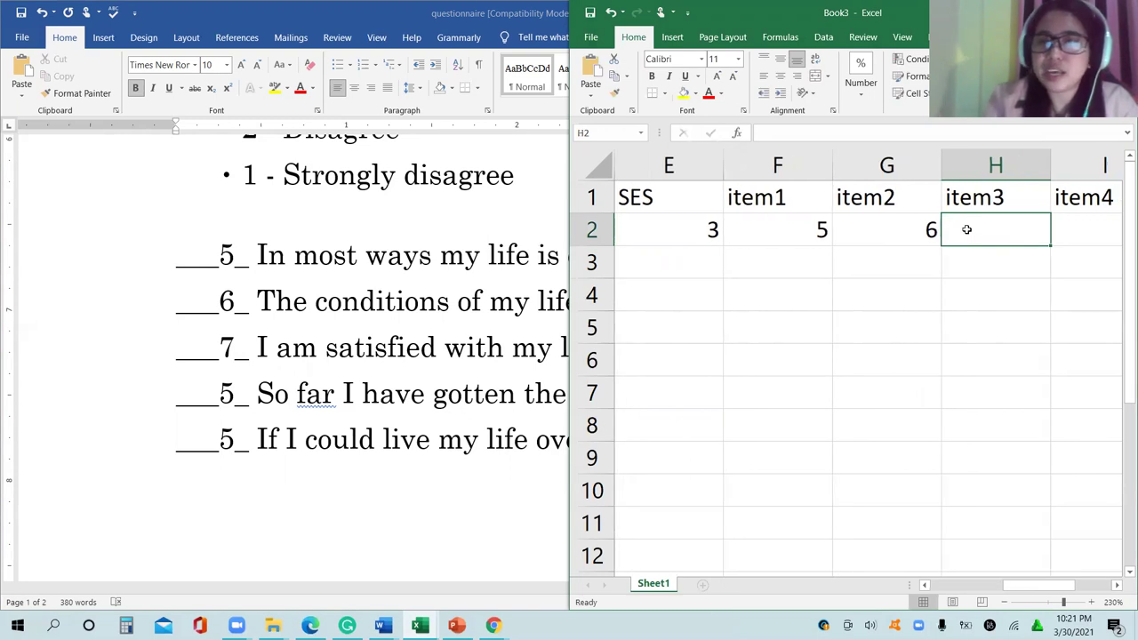
{"action": "type", "text": "7"}
{"action": "key", "text": "Tab"}
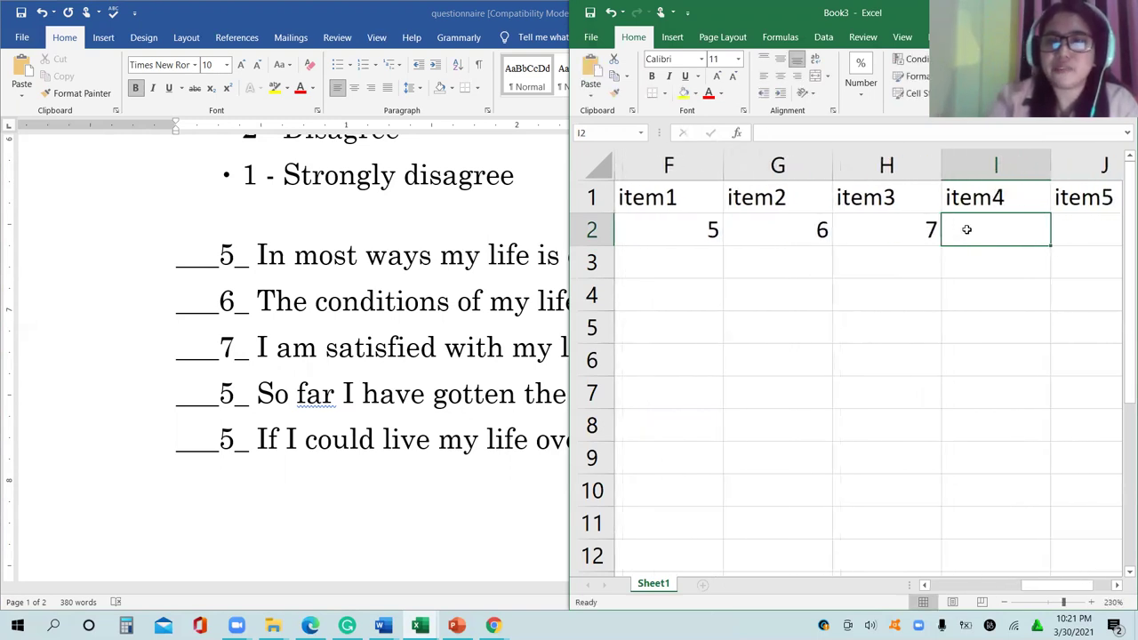
{"action": "type", "text": "5"}
{"action": "key", "text": "Tab"}
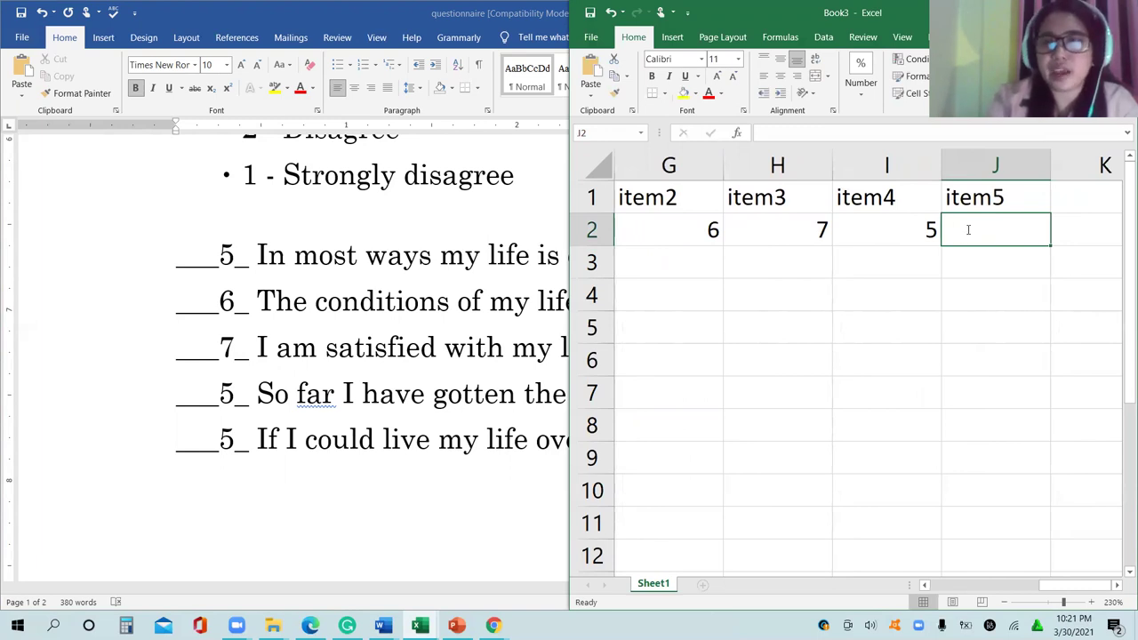
{"action": "type", "text": "5"}
{"action": "key", "text": "Tab"}
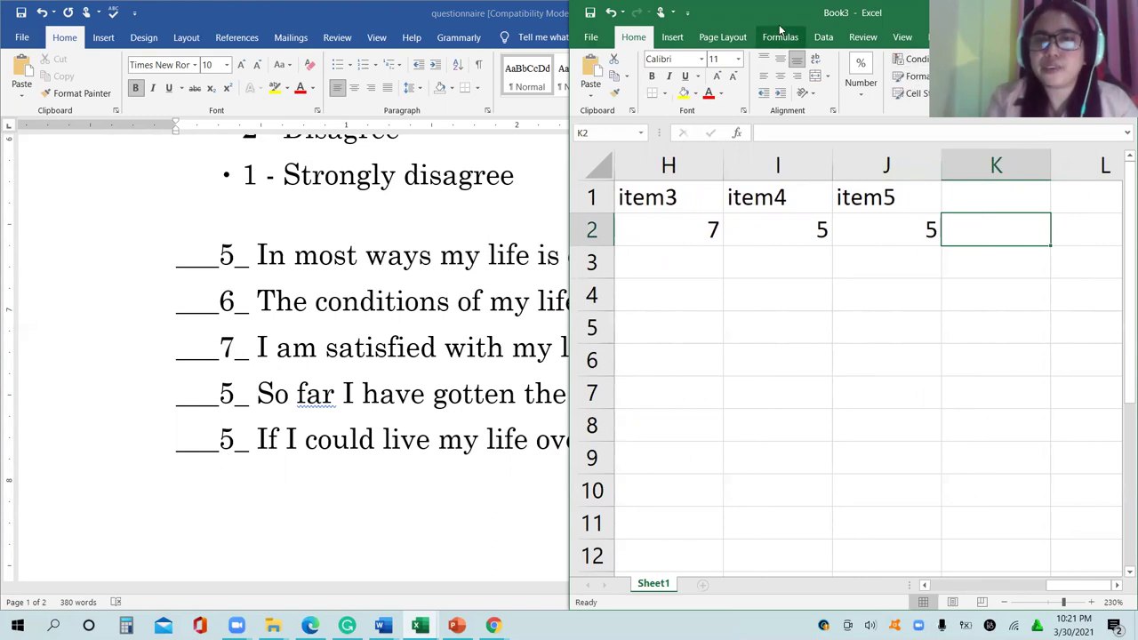
- Maximize the Excel window and start the second respondent's record in row 3 with No 2 and Age code 1
{"action": "key", "text": "super+Down"}
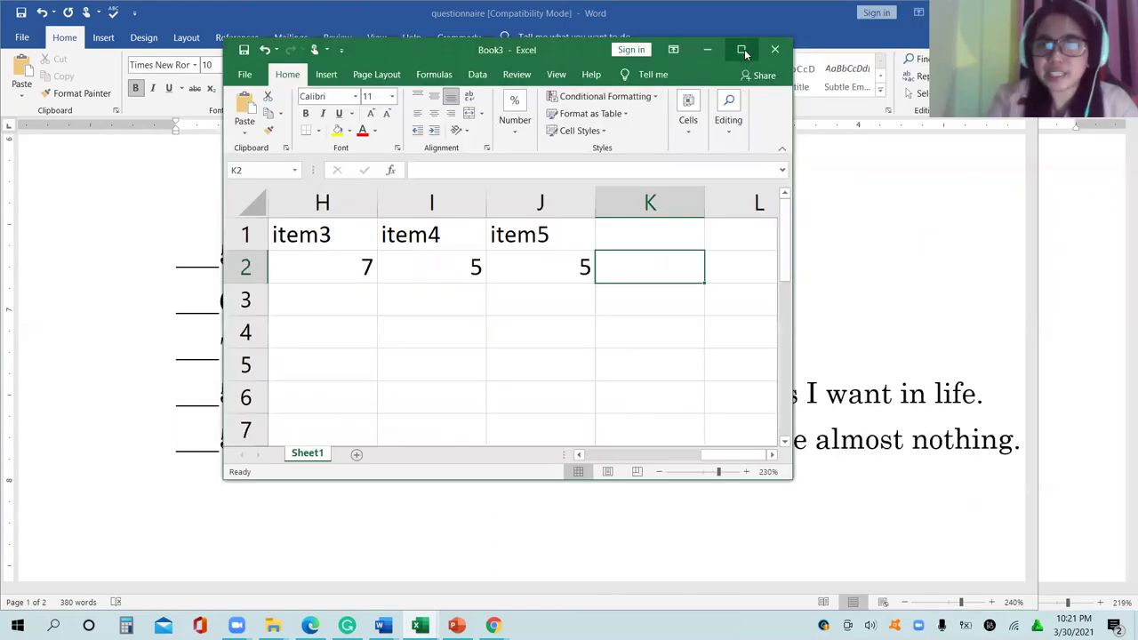
{"action": "left_click", "coordinate": [744, 48]}
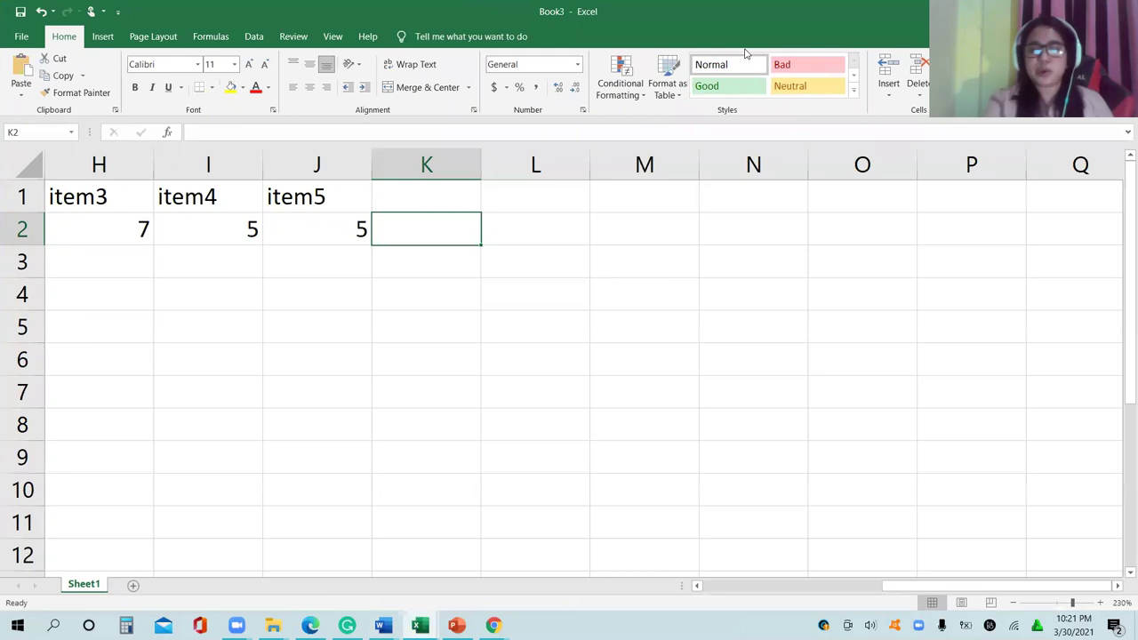
{"action": "key", "text": "Down"}
{"action": "key", "text": "Left"}
{"action": "key", "text": "Home"}
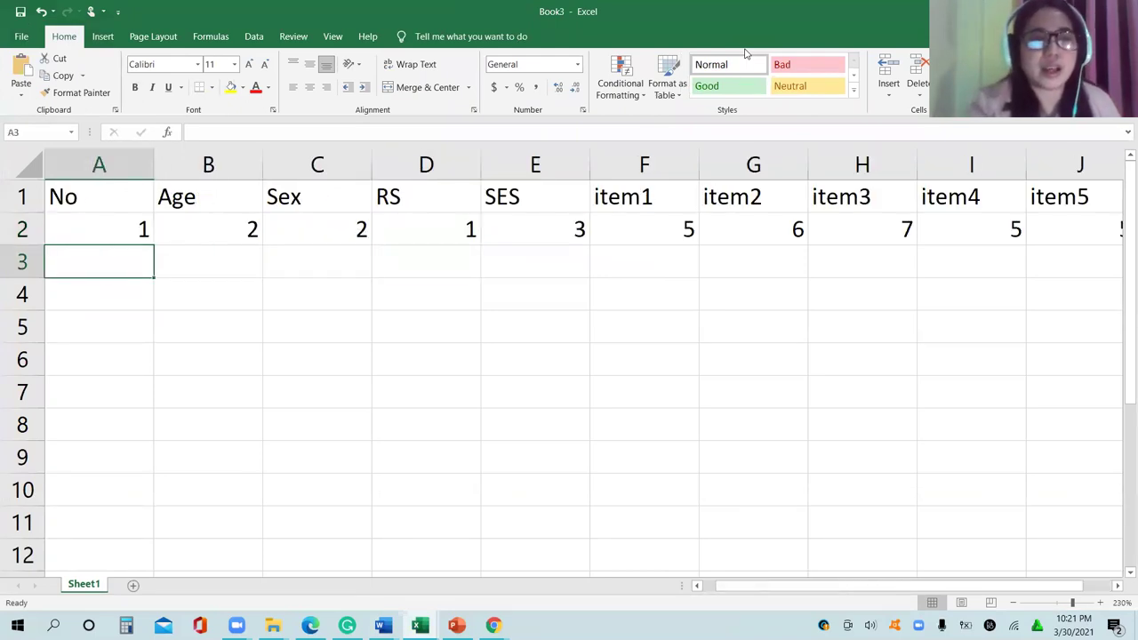
{"action": "type", "text": "2"}
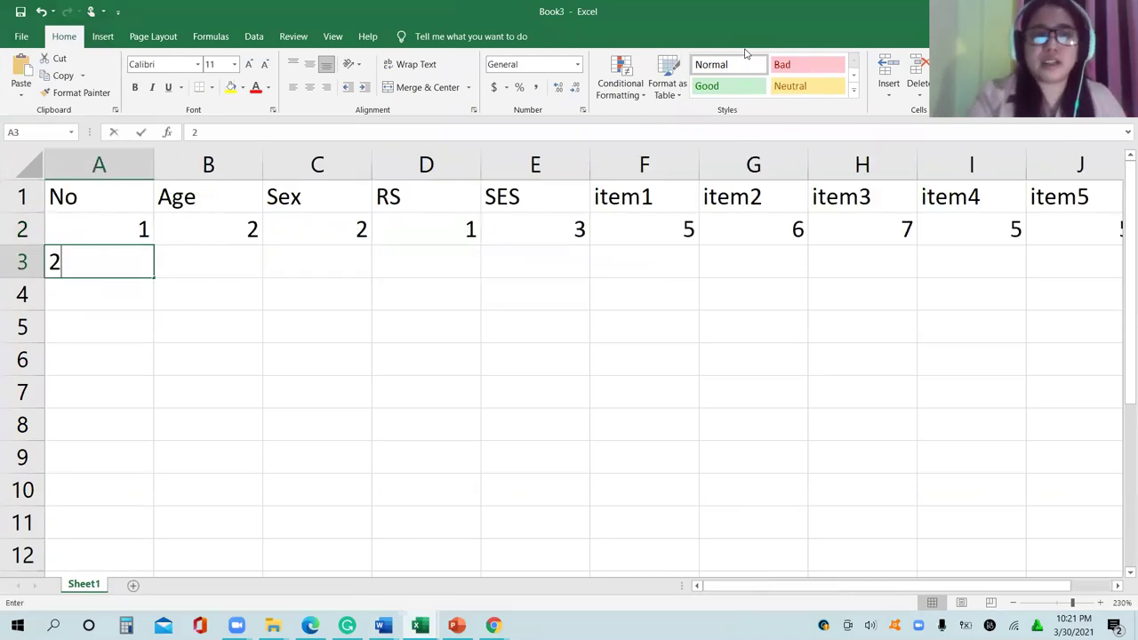
{"action": "key", "text": "Tab"}
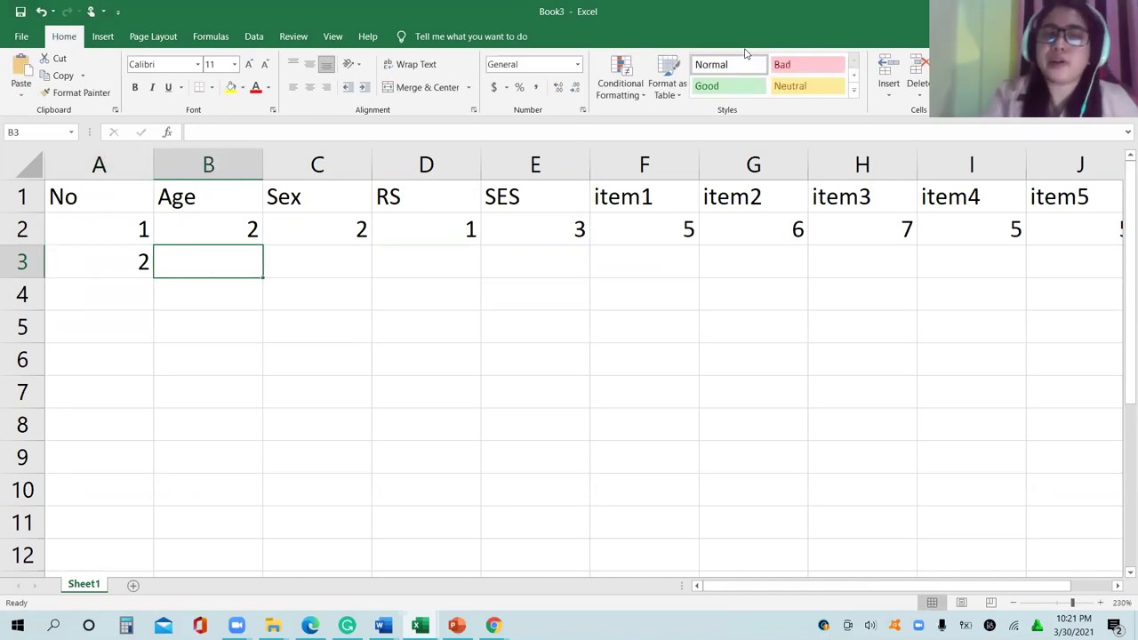
{"action": "type", "text": "1"}
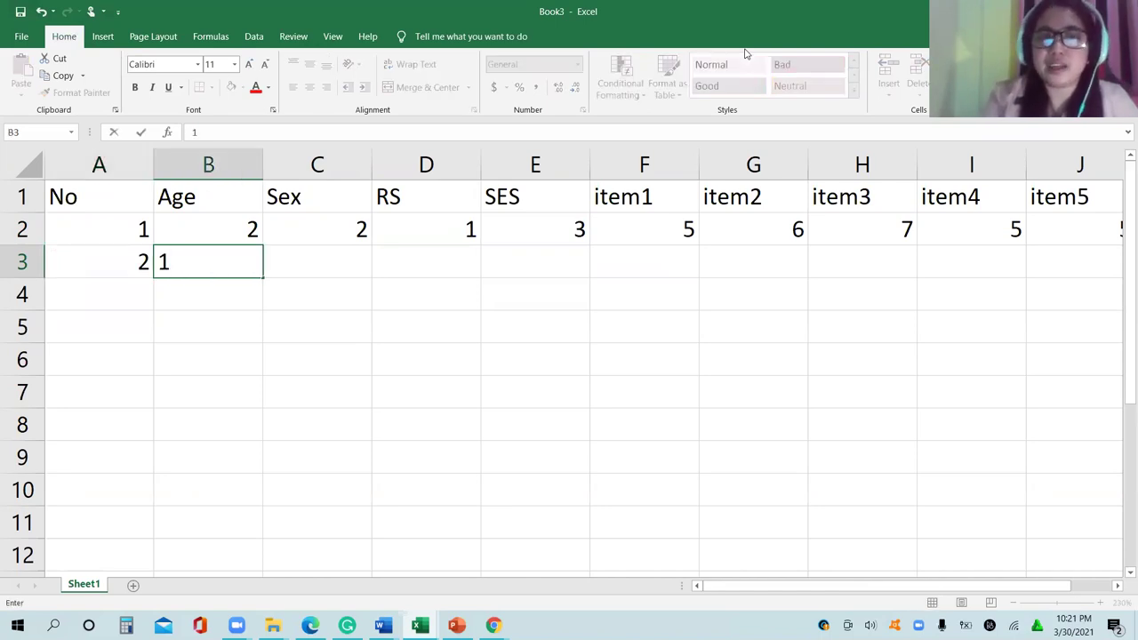
{"action": "key", "text": "Tab"}
{"action": "key", "text": "Left"}
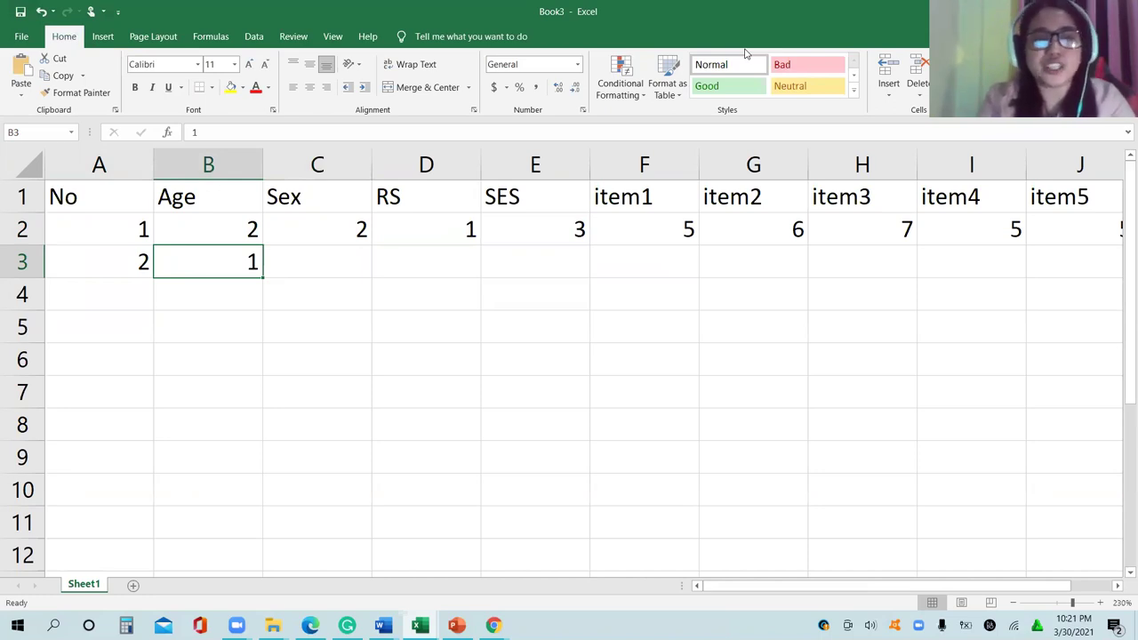
- Switch to the Word questionnaire and review the age, sex and relationship status choices in the Personal Information section
{"action": "key", "text": "alt+Tab"}
{"action": "key", "text": "Page_Up"}
{"action": "key", "text": "Page_Up"}
{"action": "key", "text": "Page_Up"}
{"action": "key", "text": "Down"}
{"action": "key", "text": "Down"}
{"action": "key", "text": "Down"}
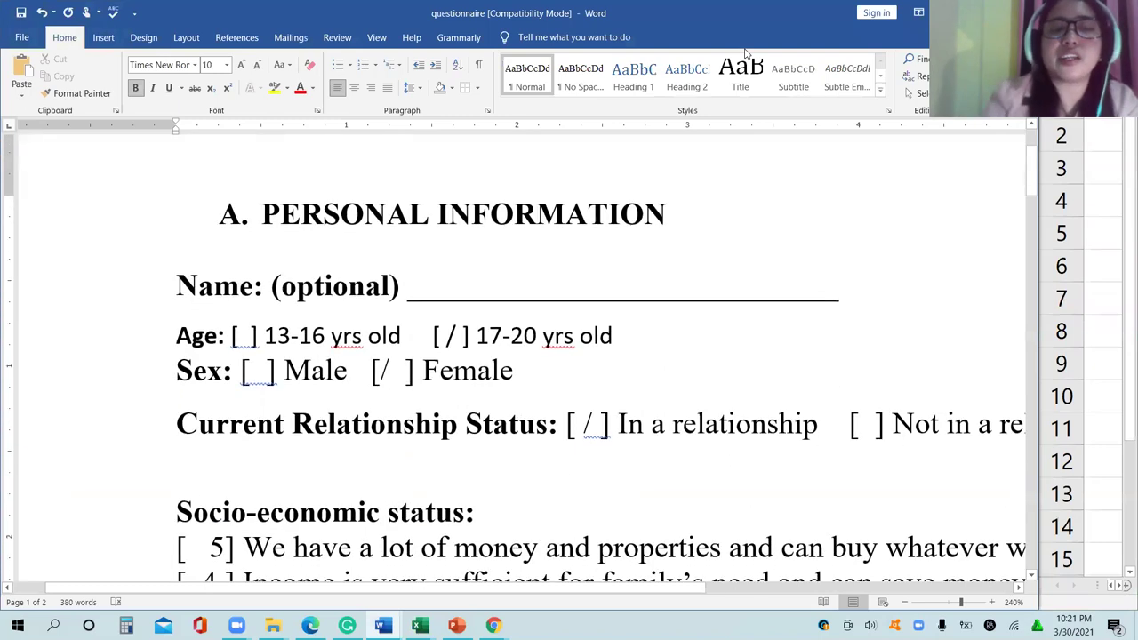
- Return to the Excel sheet, widen its window, and enter the second respondent's Sex as 1 and RS as 0 in row 3
{"action": "left_click", "coordinate": [1076, 202]}
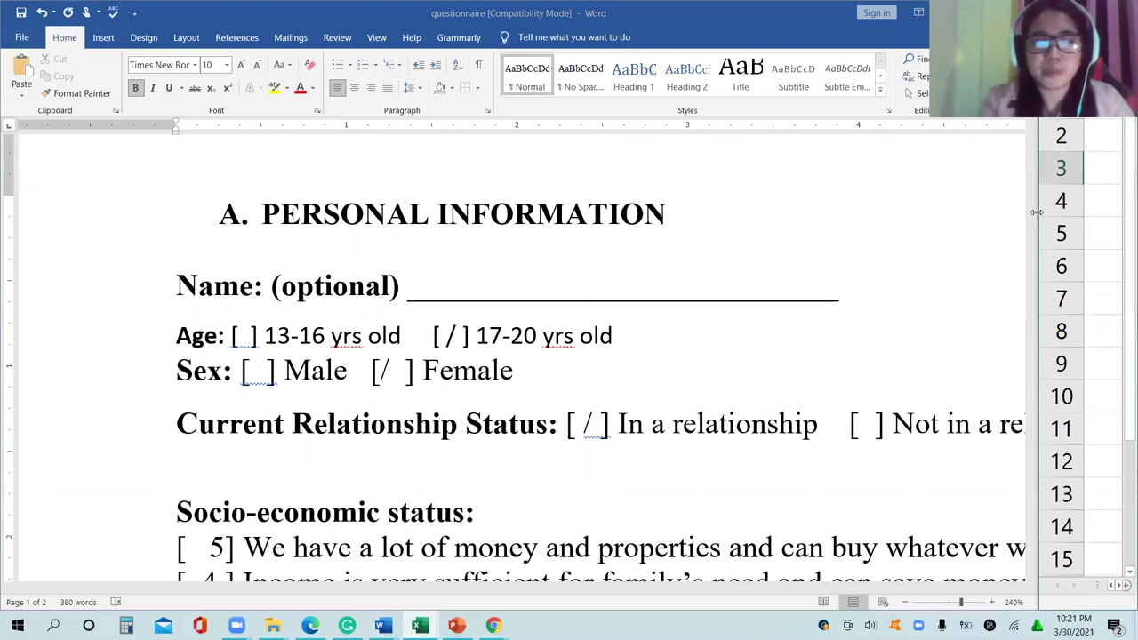
{"action": "left_click_drag", "start_coordinate": [1036, 212], "coordinate": [2, 258]}
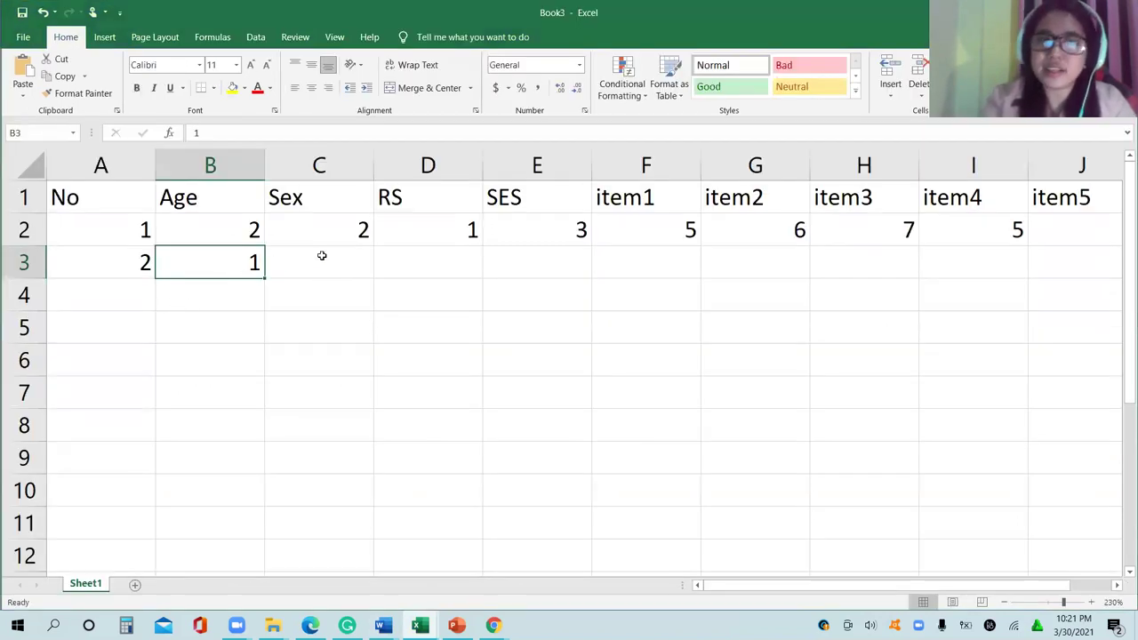
{"action": "left_click", "coordinate": [331, 254]}
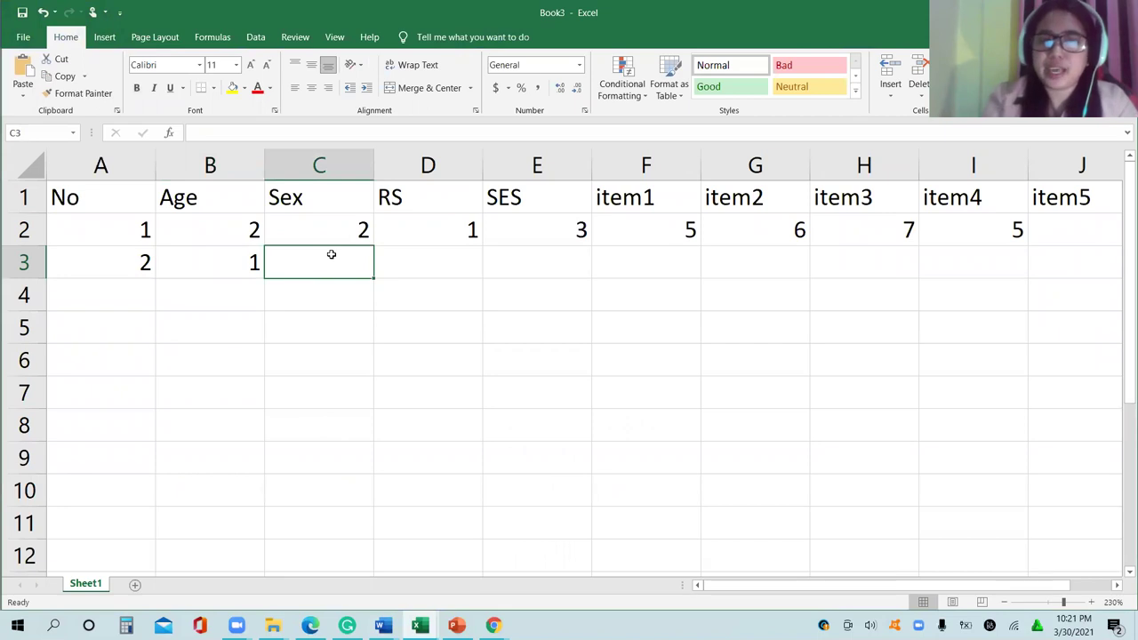
{"action": "type", "text": "1"}
{"action": "key", "text": "Tab"}
{"action": "type", "text": "0"}
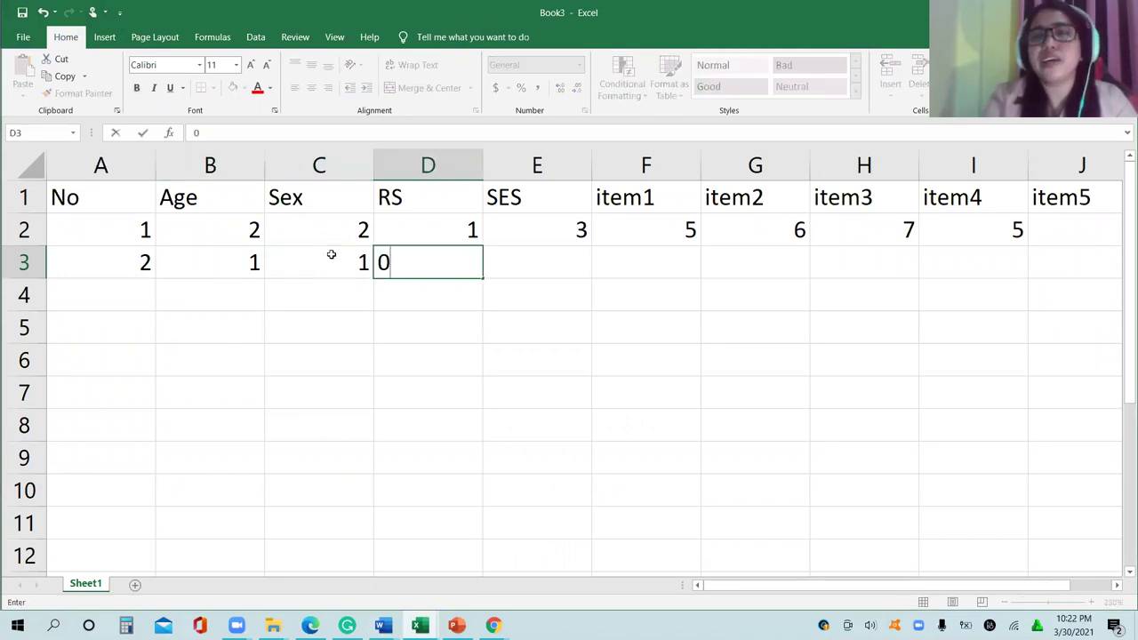
{"action": "key", "text": "Tab"}
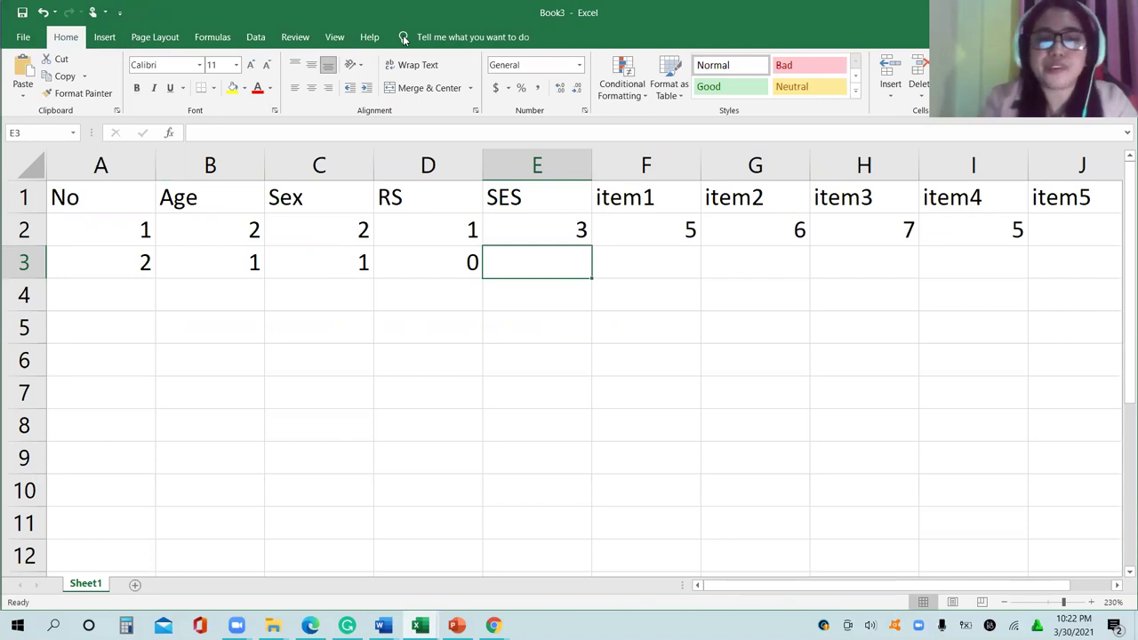
- Maximize the Excel window and enter the second respondent's SES code as 5 in cell E3
{"action": "key", "text": "super+Down"}
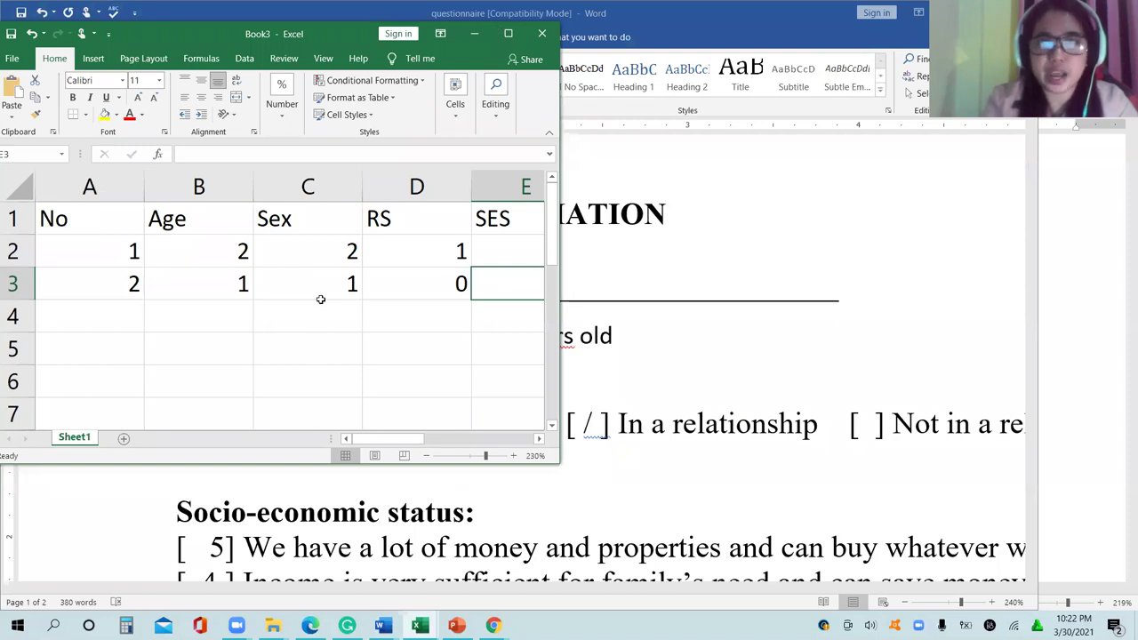
{"action": "left_click", "coordinate": [508, 33]}
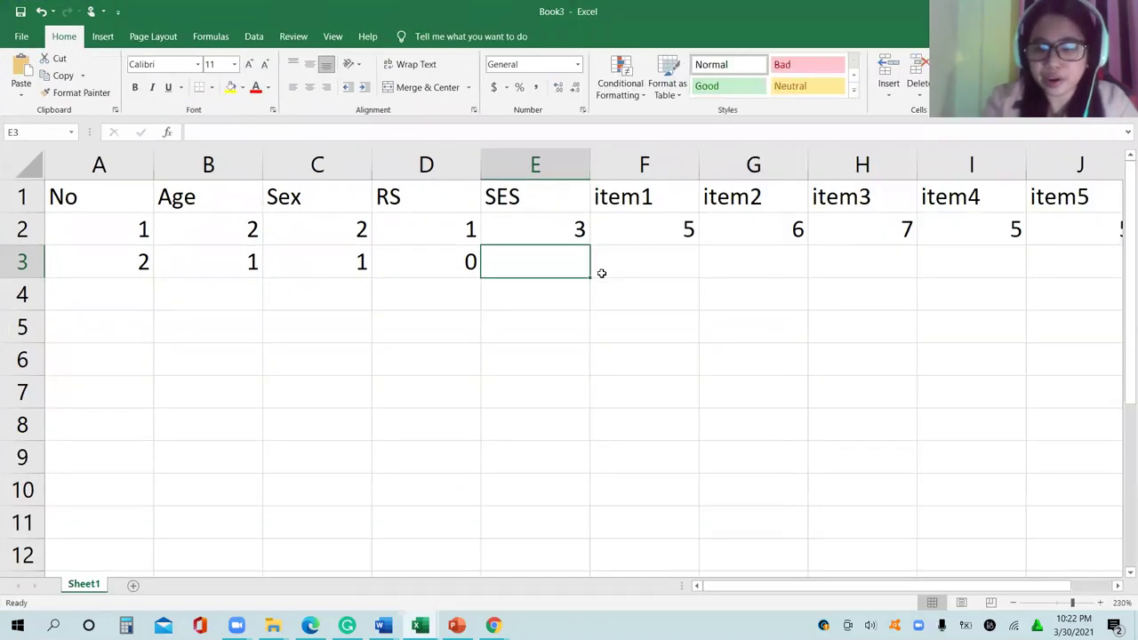
{"action": "type", "text": "5"}
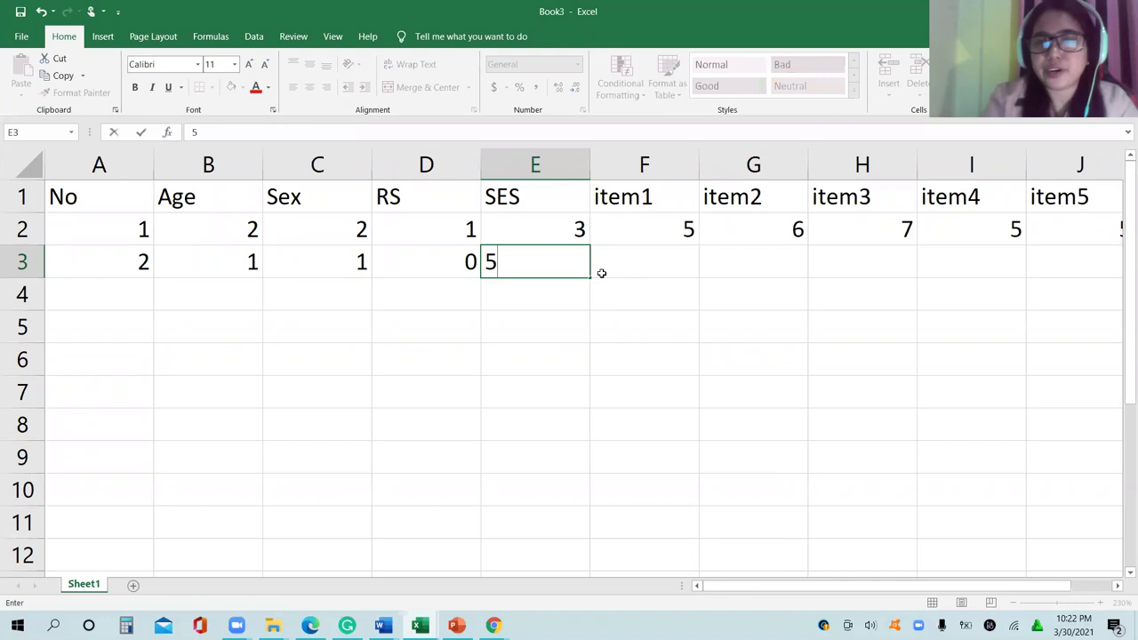
{"action": "key", "text": "Tab"}
- Enter the second respondent's ratings 5, 4, 3, 2 and 5 for item1 to item5 in cells F3 to J3
{"action": "type", "text": "5"}
{"action": "key", "text": "Tab"}
{"action": "type", "text": "4"}
{"action": "key", "text": "Tab"}
{"action": "type", "text": "3"}
{"action": "key", "text": "Tab"}
{"action": "type", "text": "2"}
{"action": "key", "text": "Tab"}
{"action": "type", "text": "5"}
{"action": "key", "text": "Tab"}
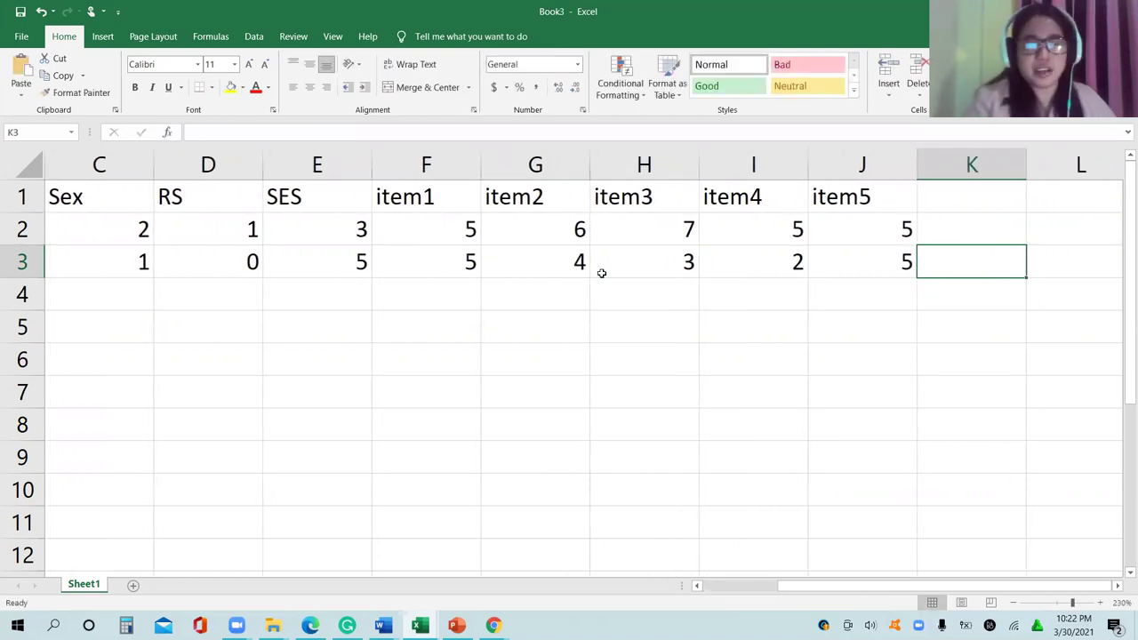
- Review the encoded data by highlighting the No column, the Age column and the header row in turn
{"action": "key", "text": "Left"}
{"action": "key", "text": "Home"}
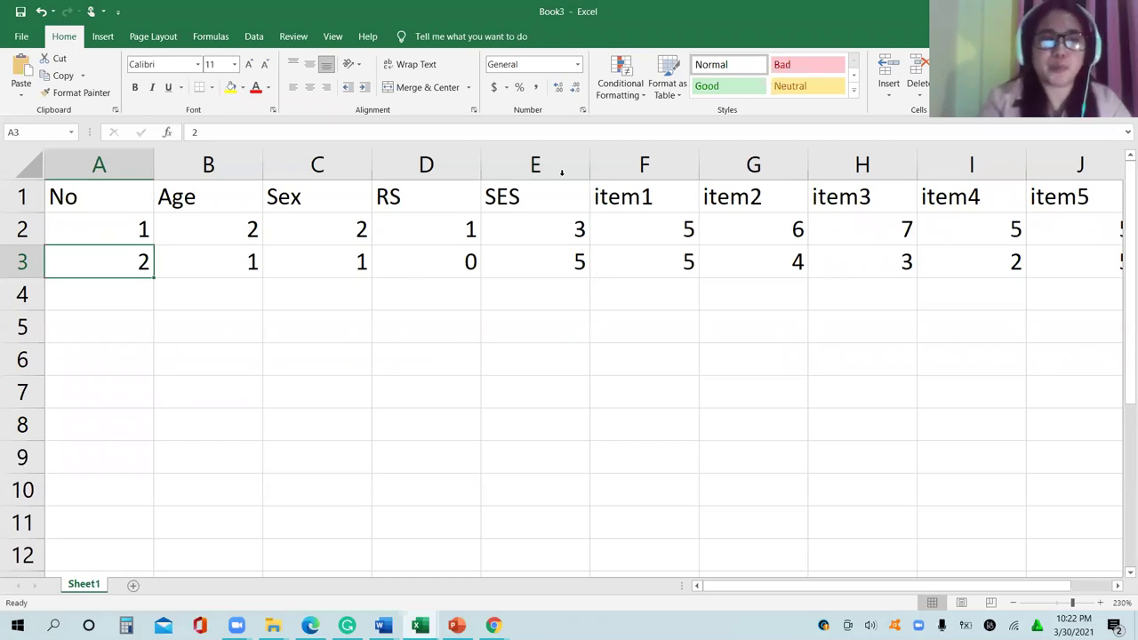
{"action": "left_click", "coordinate": [120, 166]}
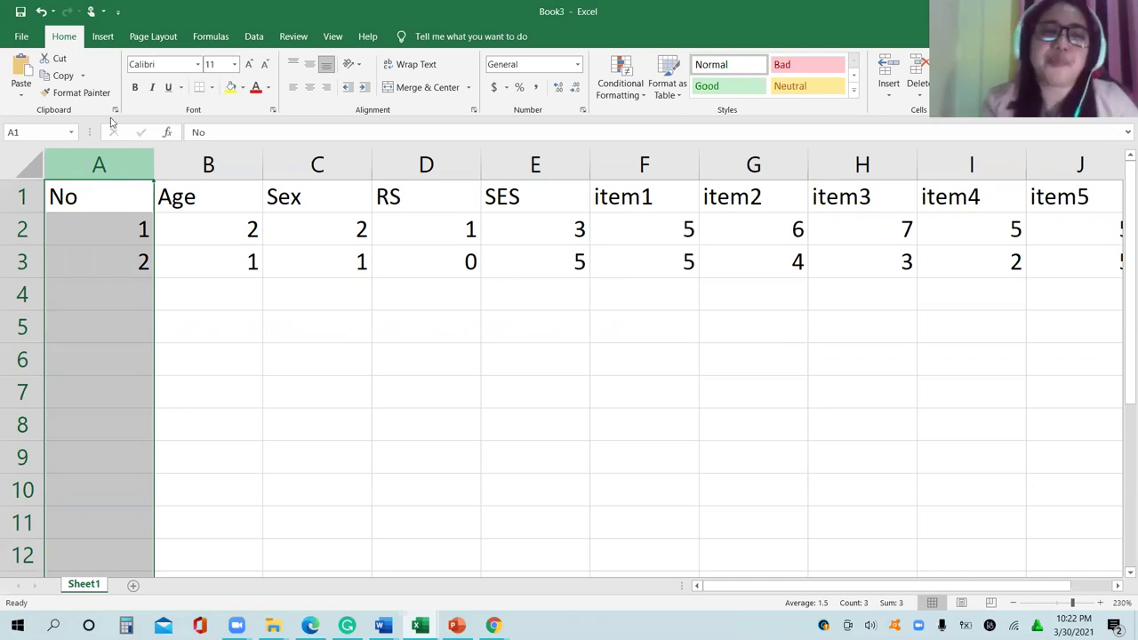
{"action": "left_click", "coordinate": [200, 160]}
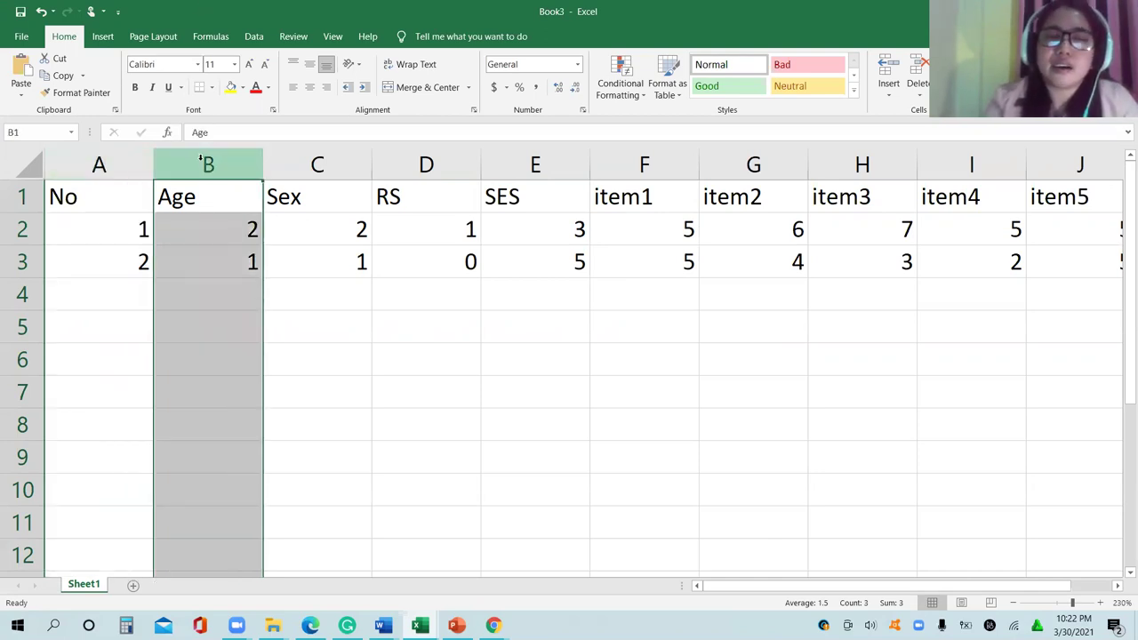
{"action": "left_click", "coordinate": [15, 194]}
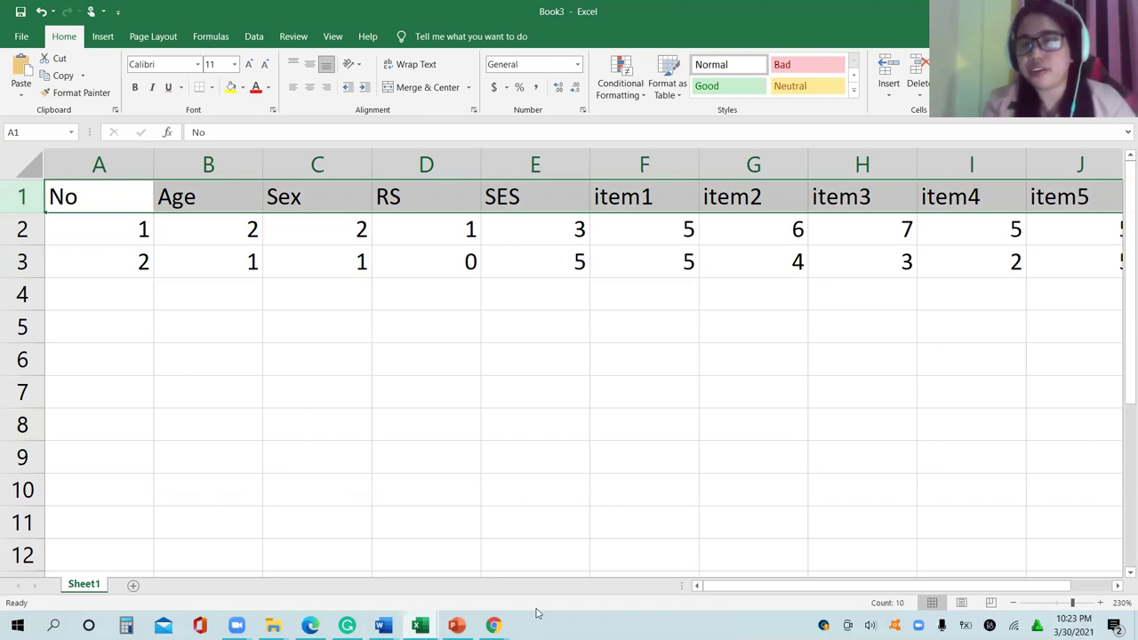
{"action": "left_click", "coordinate": [297, 397]}
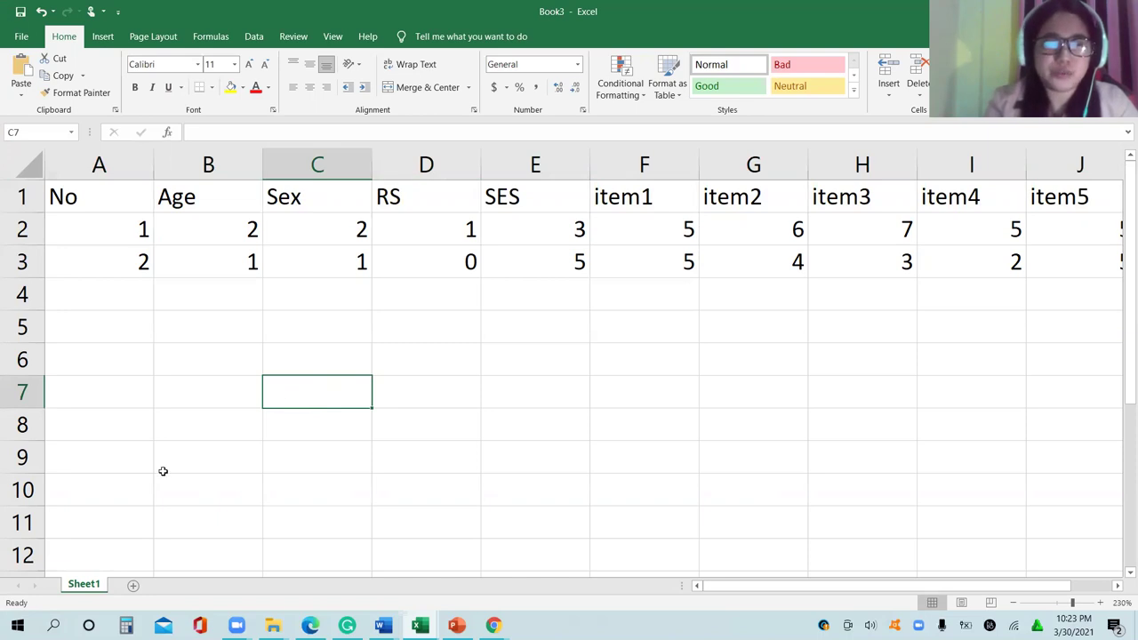
- Look through the Documents and Desktop folders in File Explorer, and return to the Excel sheet
{"action": "left_click", "coordinate": [17, 624]}
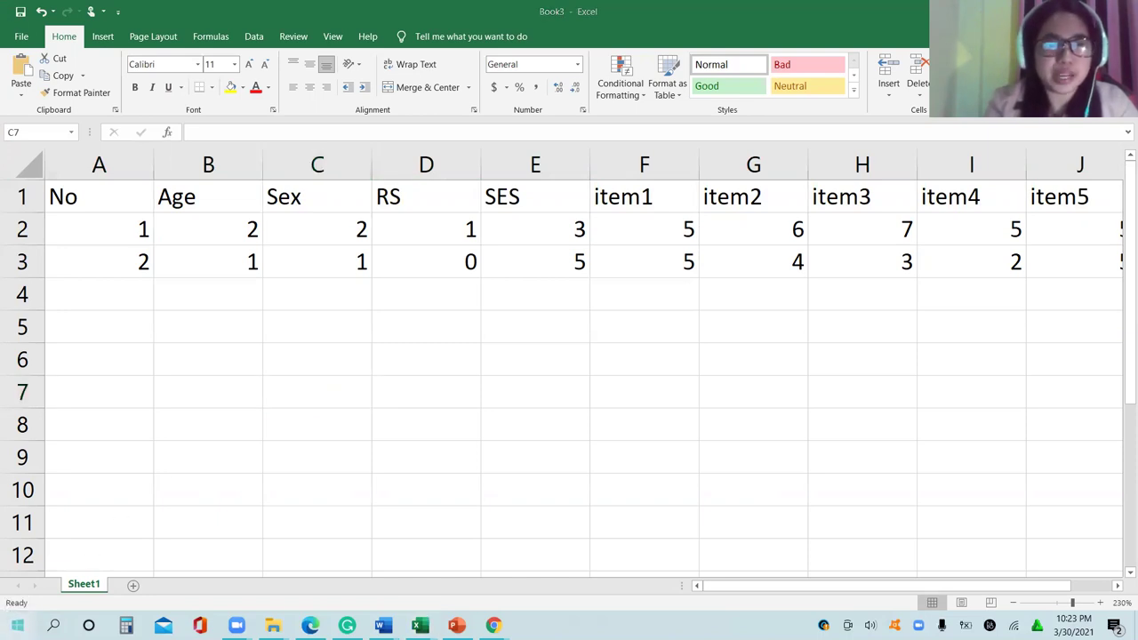
{"action": "mouse_move", "coordinate": [4, 551]}
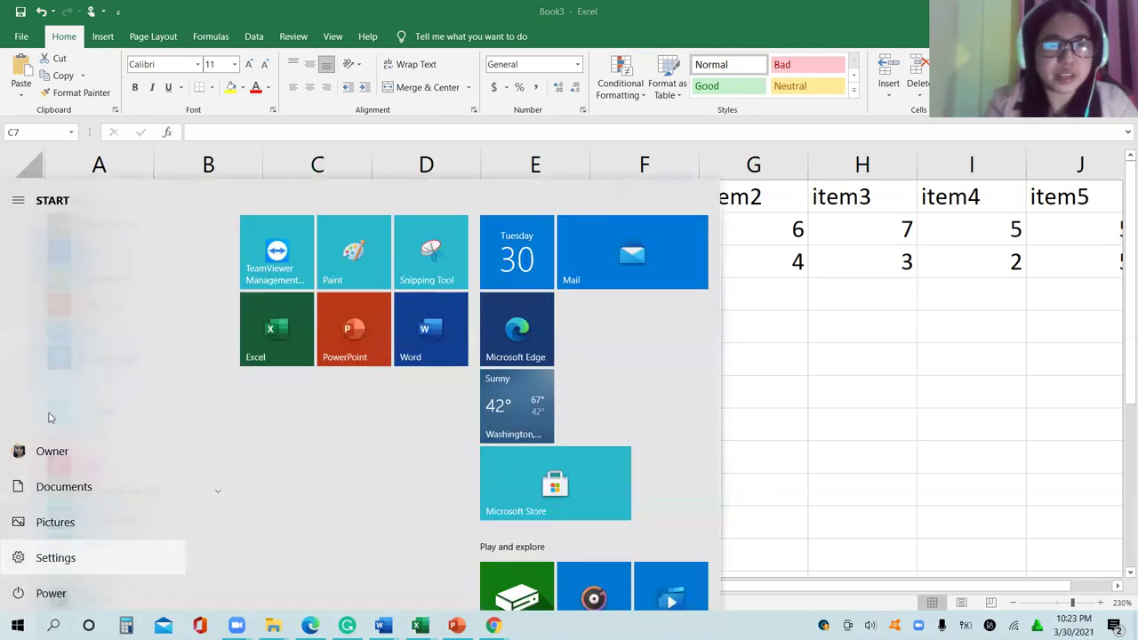
{"action": "left_click", "coordinate": [77, 489]}
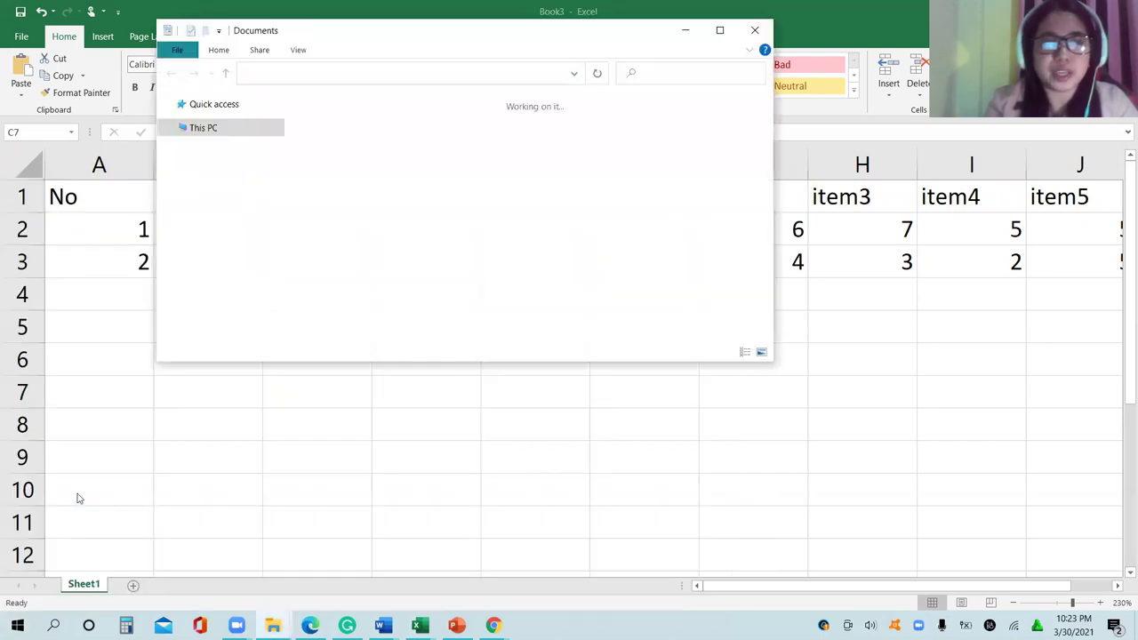
{"action": "left_click", "coordinate": [720, 30]}
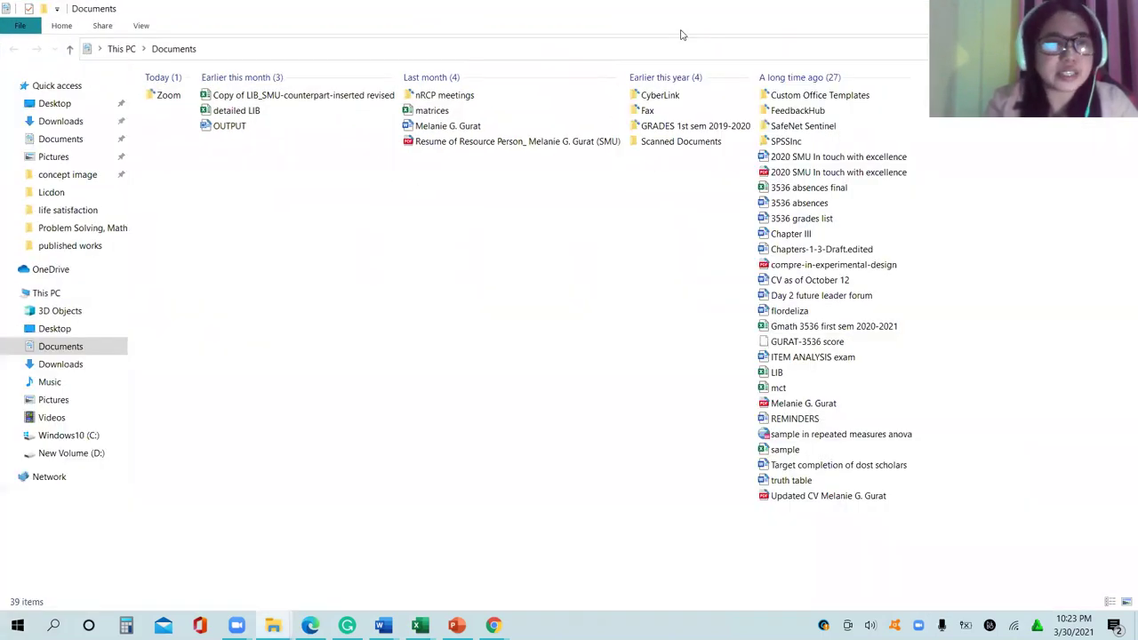
{"action": "left_click", "coordinate": [73, 104]}
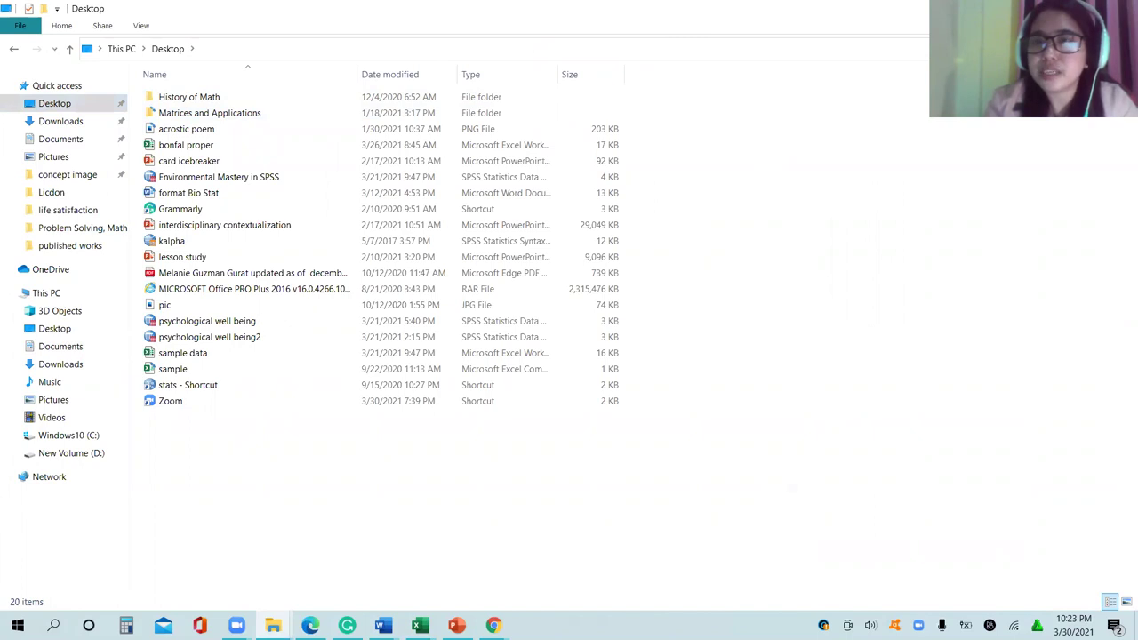
{"action": "left_click", "coordinate": [1051, 12]}
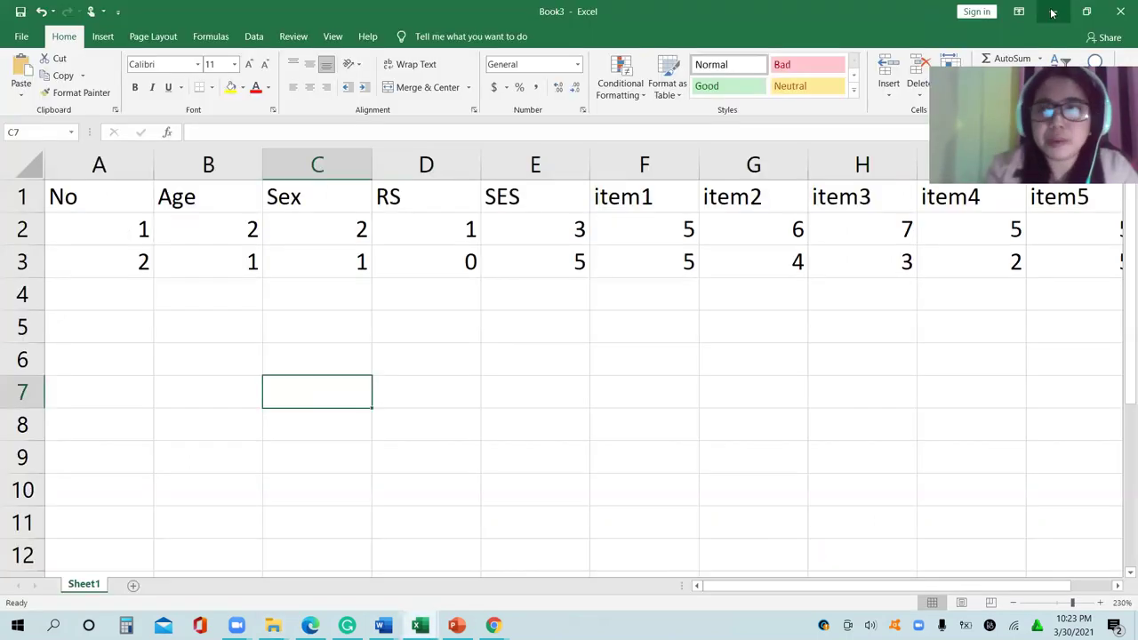
- Minimize the open Excel, Word, browser, Zoom and File Explorer windows to reach the desktop, and open PSPP
{"action": "left_click", "coordinate": [1056, 12]}
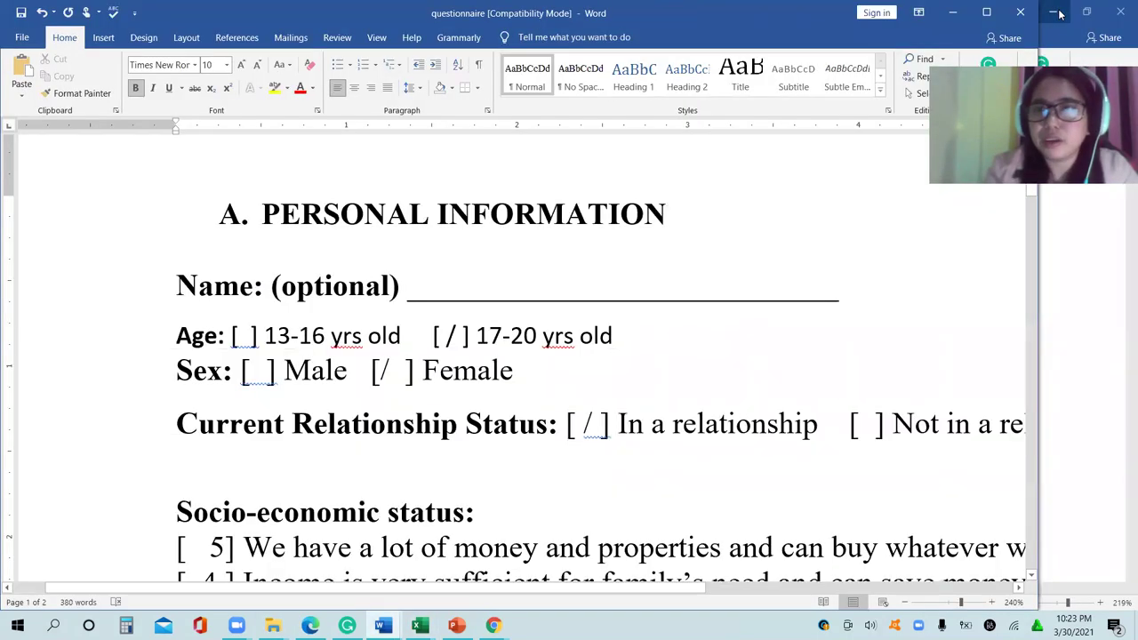
{"action": "left_click", "coordinate": [952, 13]}
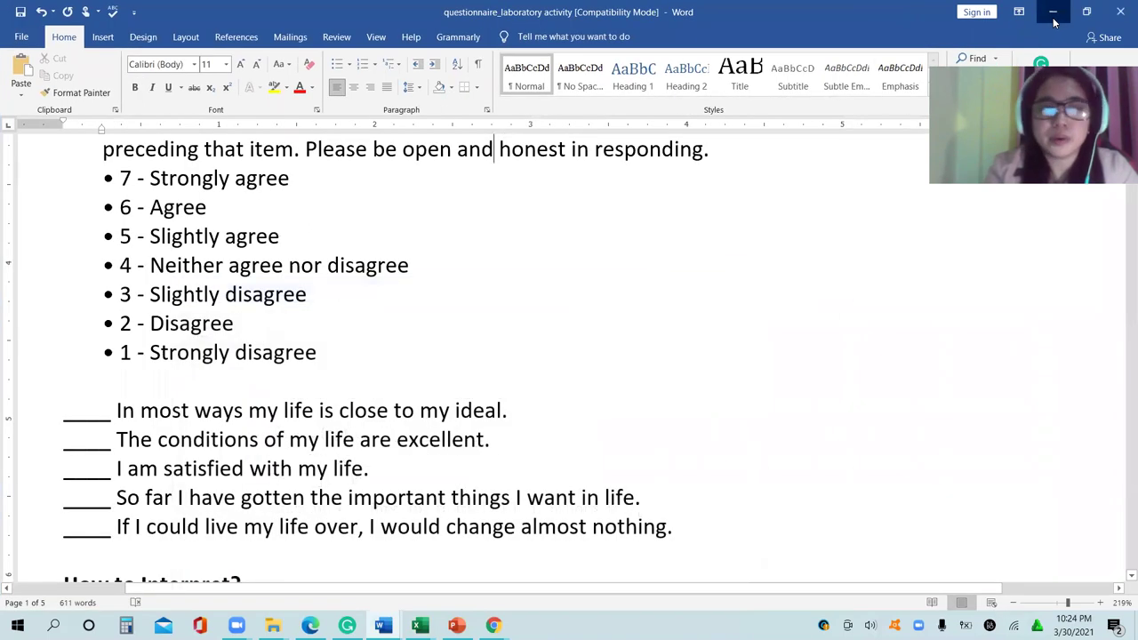
{"action": "left_click", "coordinate": [1053, 22]}
{"action": "left_click", "coordinate": [1053, 23]}
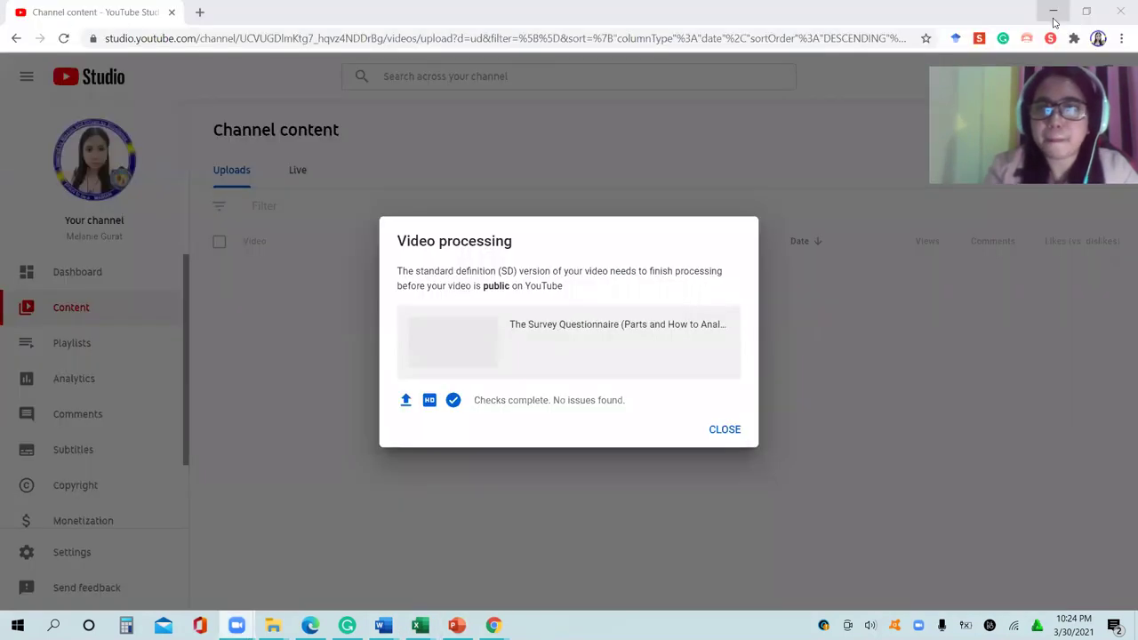
{"action": "left_click", "coordinate": [1054, 16]}
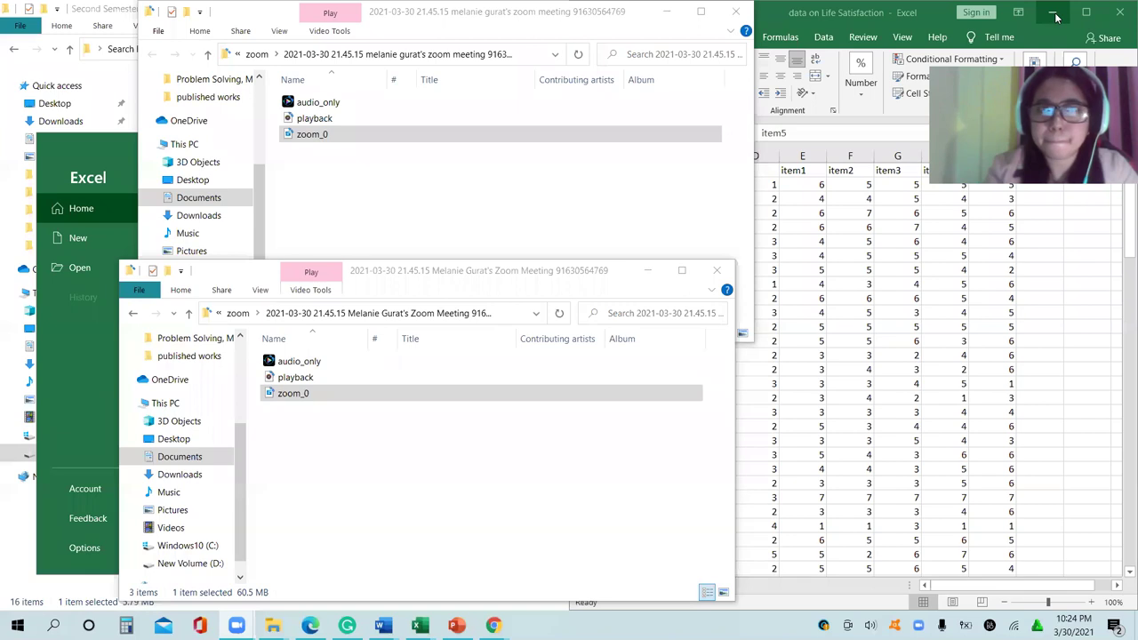
{"action": "left_click", "coordinate": [1052, 12]}
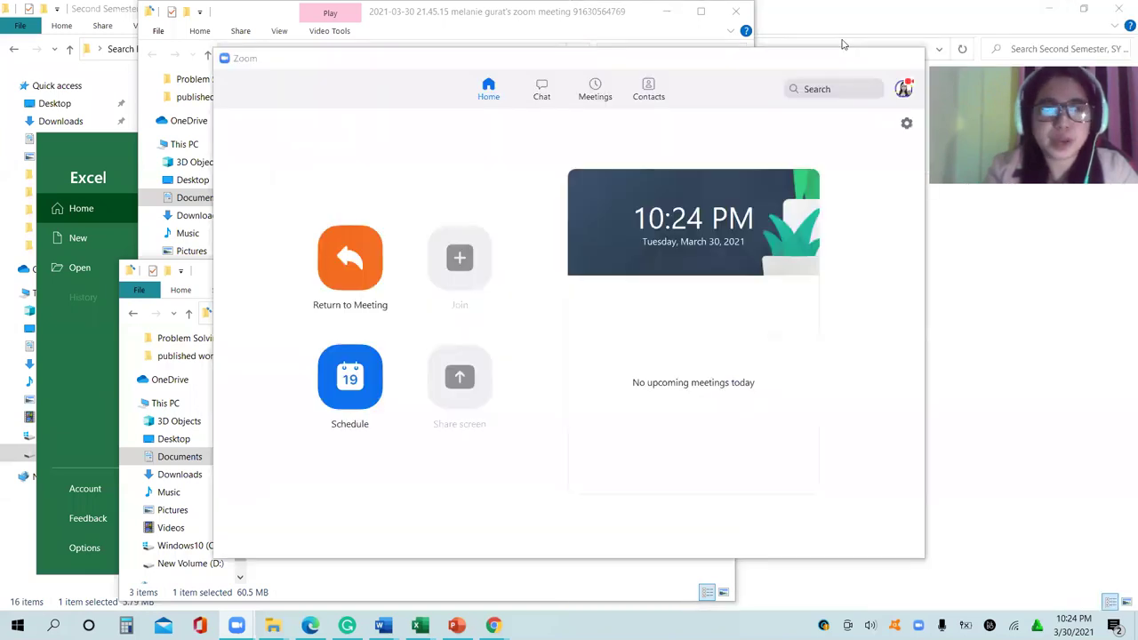
{"action": "left_click", "coordinate": [837, 52]}
{"action": "left_click", "coordinate": [647, 272]}
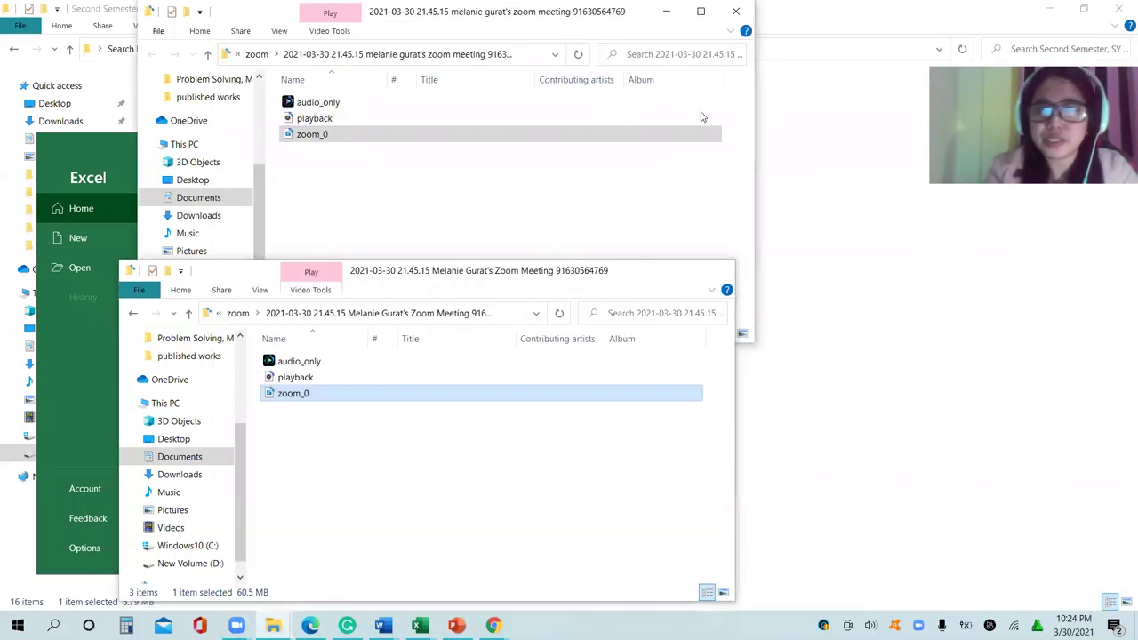
{"action": "left_click", "coordinate": [1049, 6]}
{"action": "left_click", "coordinate": [1050, 6]}
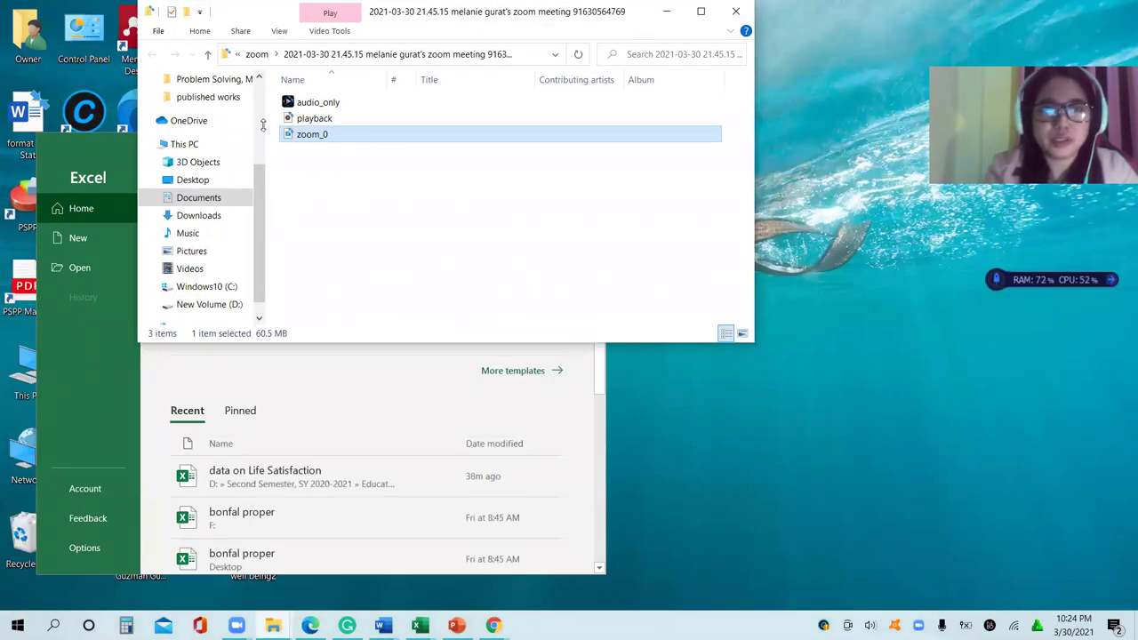
{"action": "left_click_drag", "start_coordinate": [248, 8], "coordinate": [249, 171]}
{"action": "left_click", "coordinate": [667, 180]}
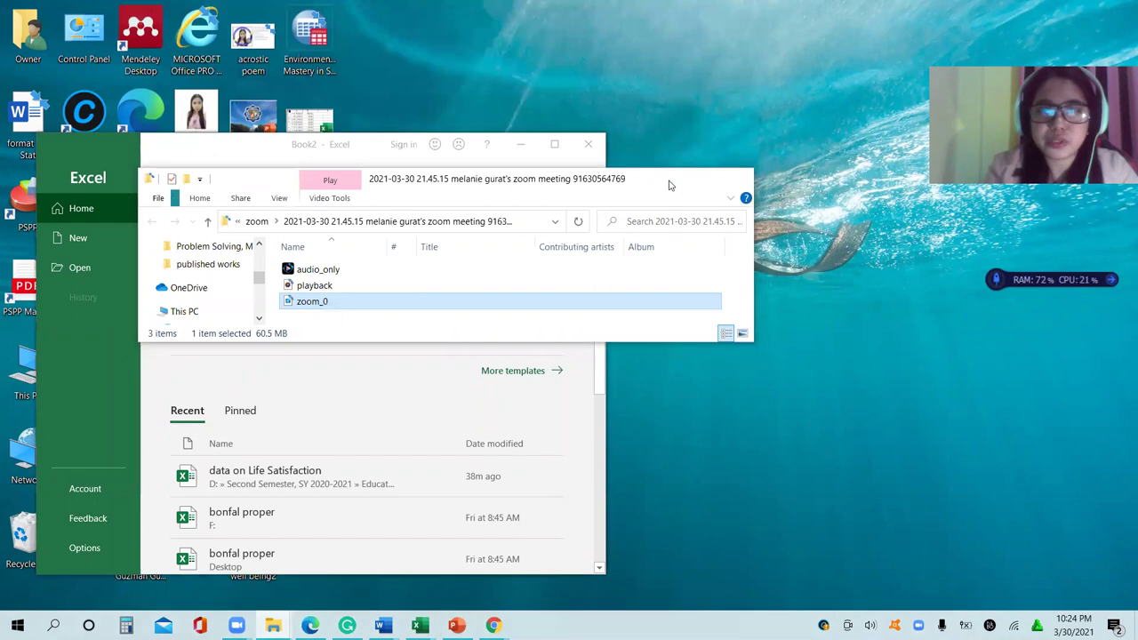
{"action": "left_click", "coordinate": [520, 145]}
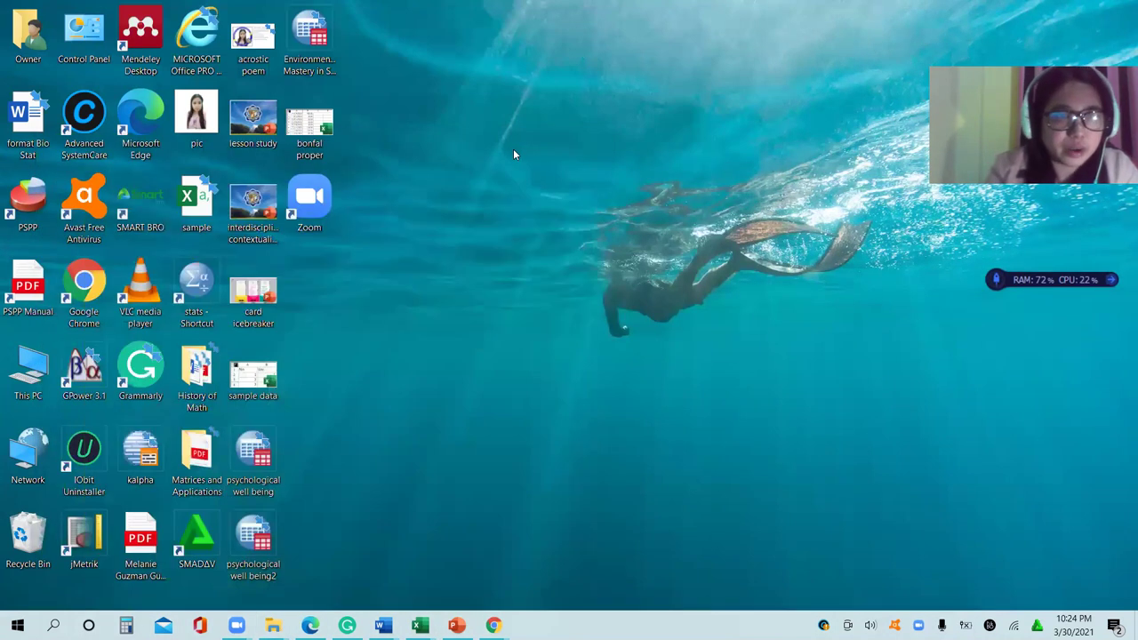
{"action": "double_click", "coordinate": [29, 199]}
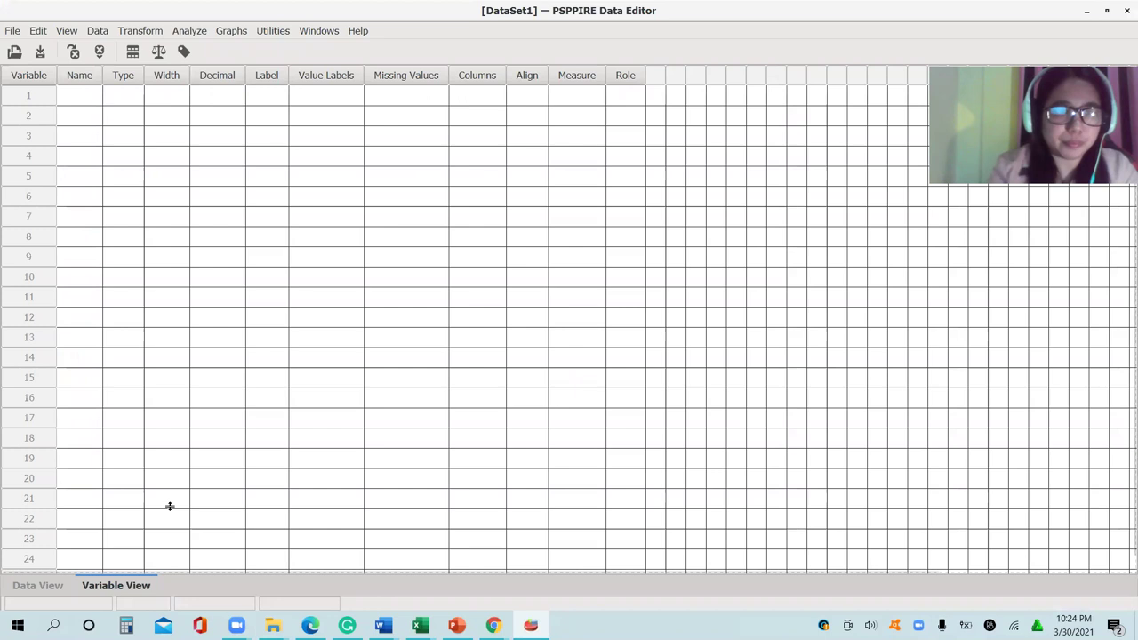
- Compare the empty Data View and Variable View of the new dataset, ending in Variable View
{"action": "left_click", "coordinate": [89, 94]}
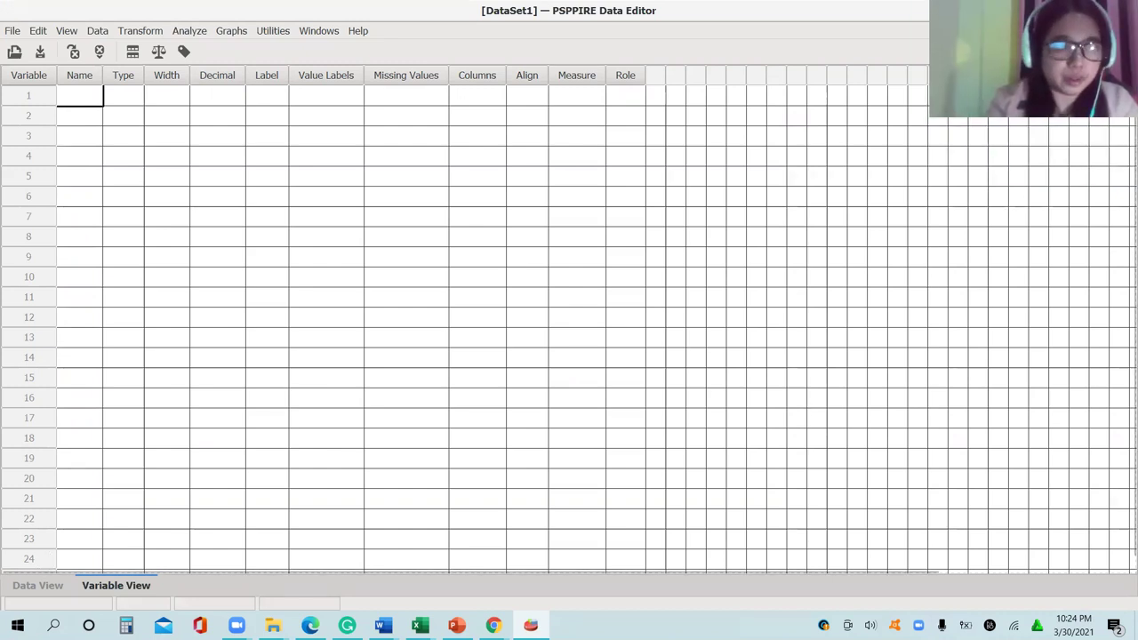
{"action": "left_click", "coordinate": [25, 585]}
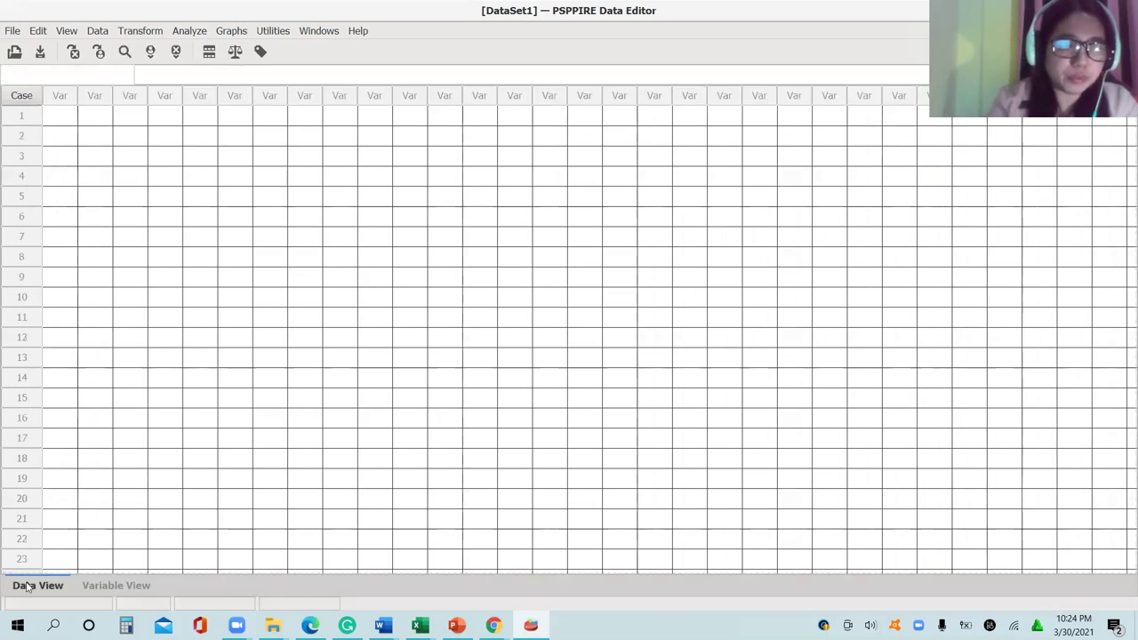
{"action": "left_click", "coordinate": [107, 585]}
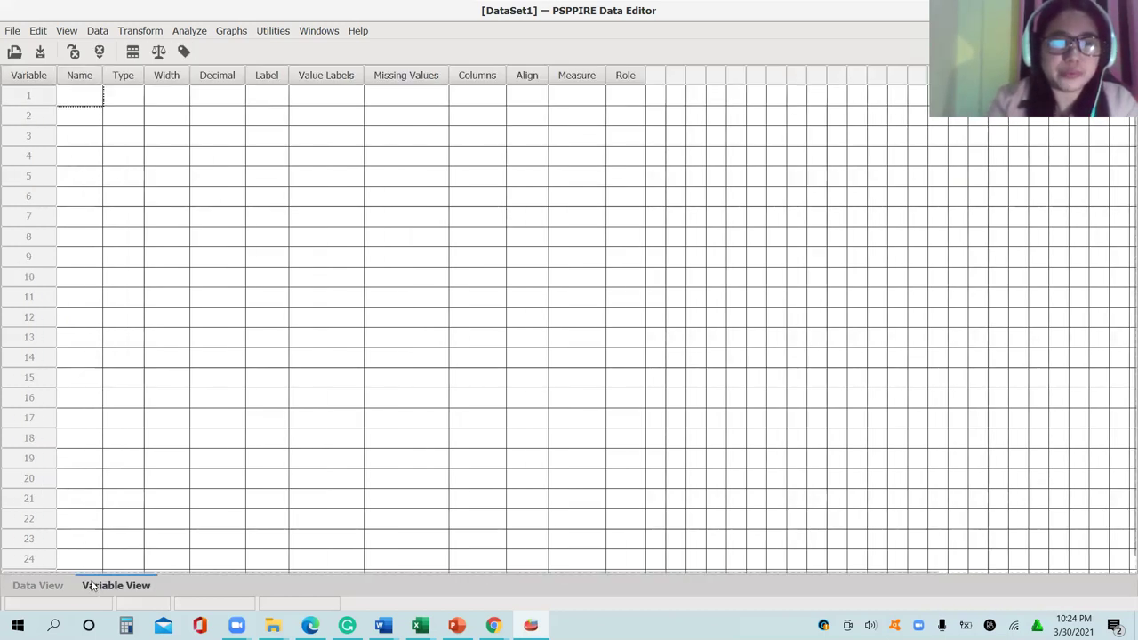
{"action": "left_click", "coordinate": [40, 585]}
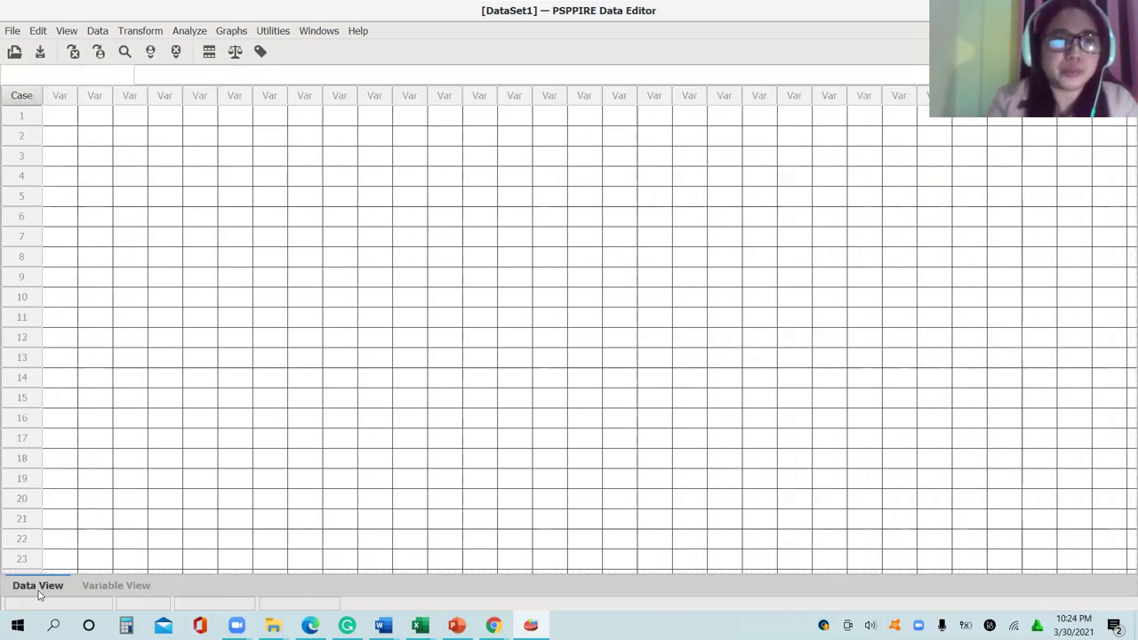
{"action": "left_click", "coordinate": [105, 587]}
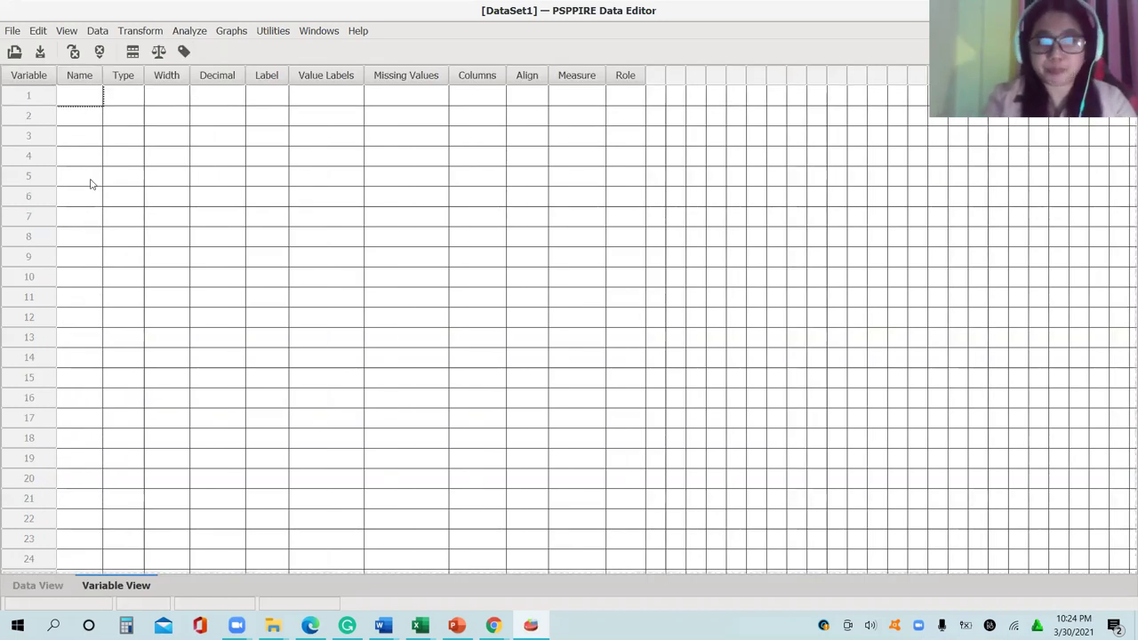
- Arrange PSPP on one half of the screen and the Word questionnaire with the personal information on the other half
{"action": "key", "text": "super+Left"}
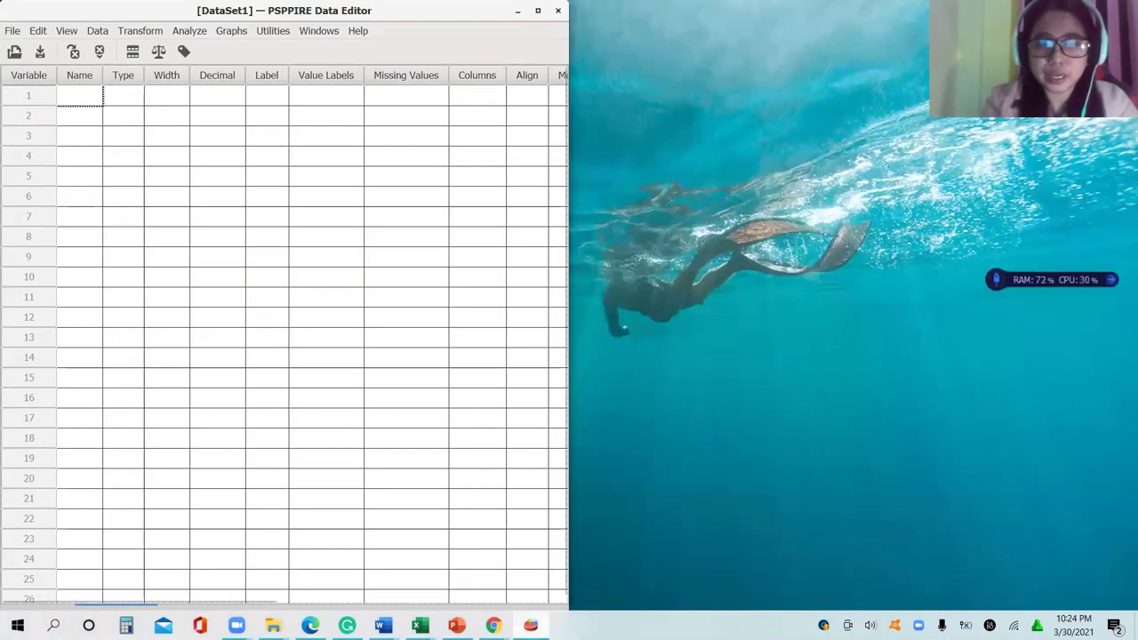
{"action": "mouse_move", "coordinate": [530, 624]}
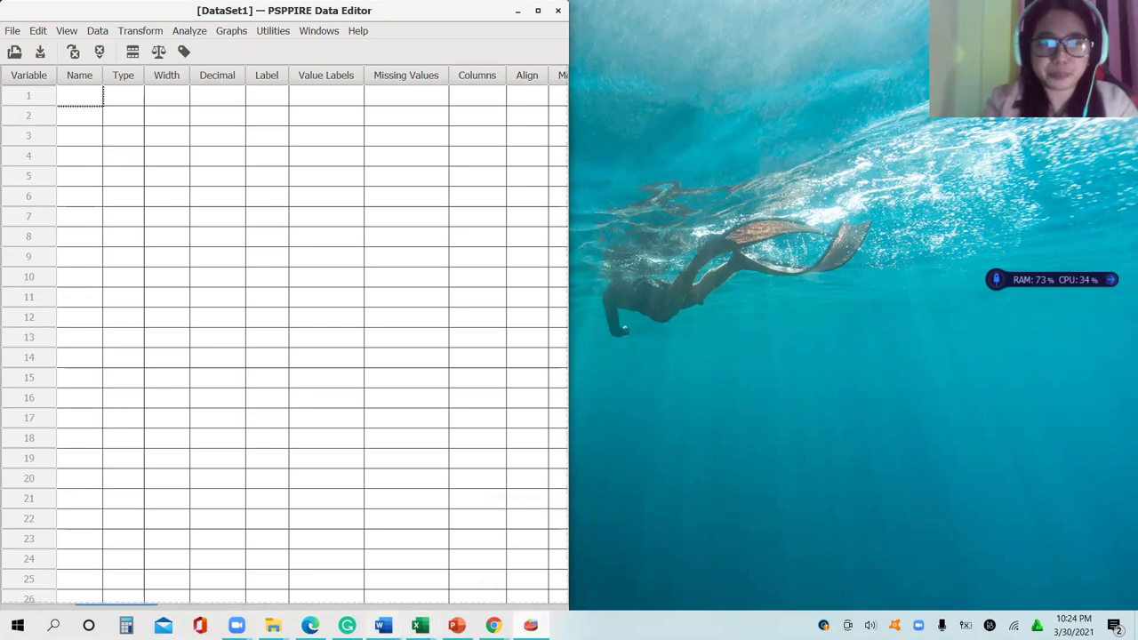
{"action": "mouse_move", "coordinate": [391, 633]}
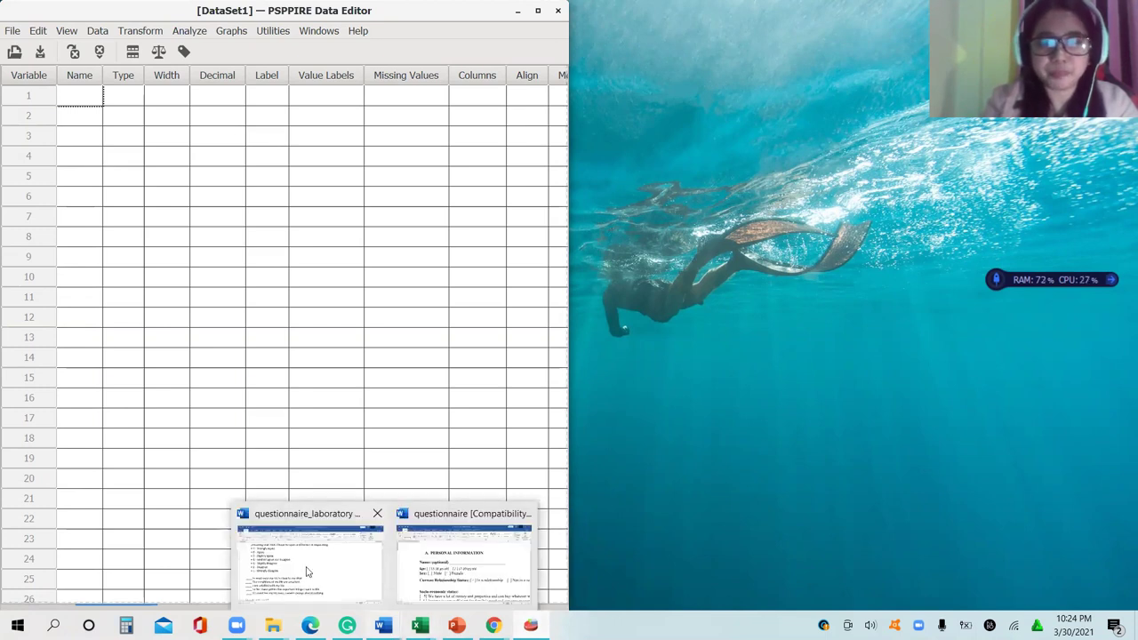
{"action": "left_click", "coordinate": [453, 560]}
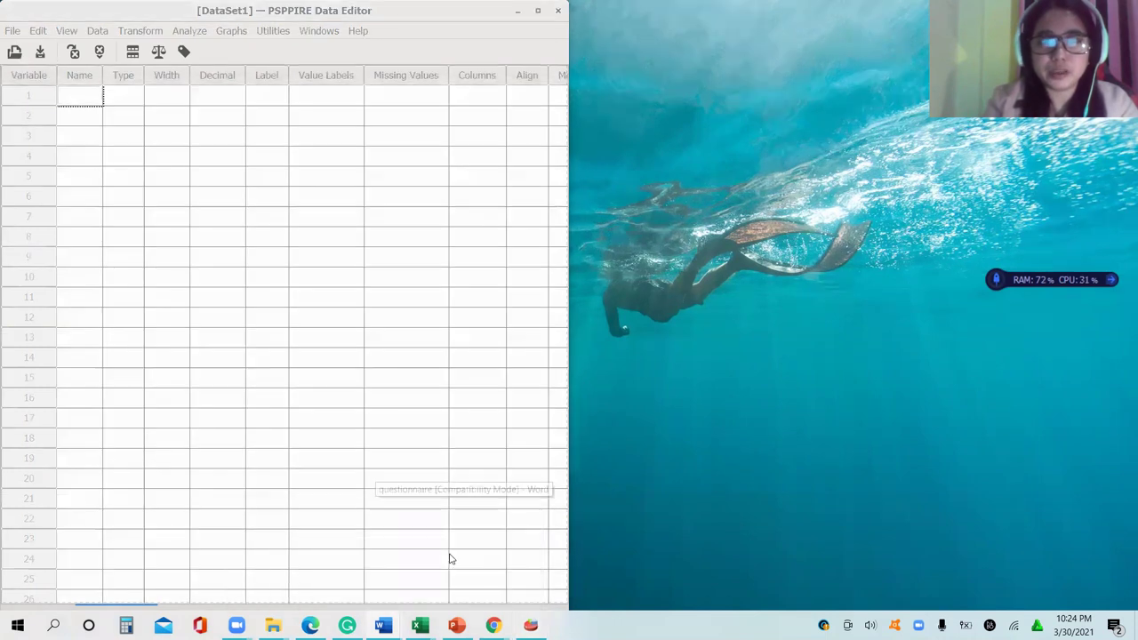
{"action": "key", "text": "super+Down"}
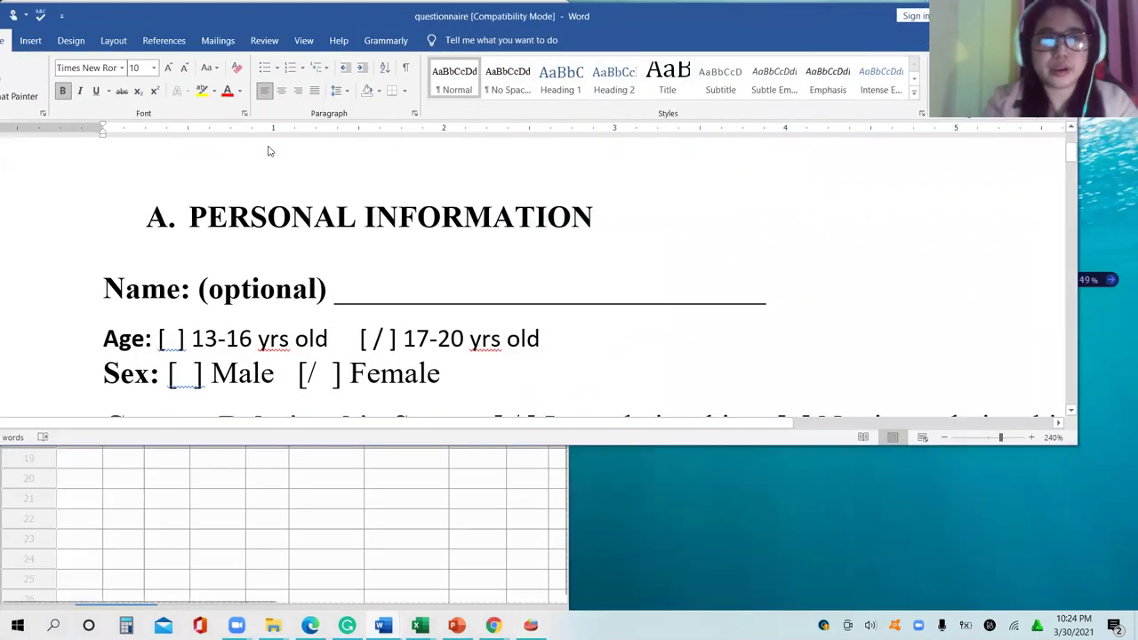
{"action": "key", "text": "super+Right"}
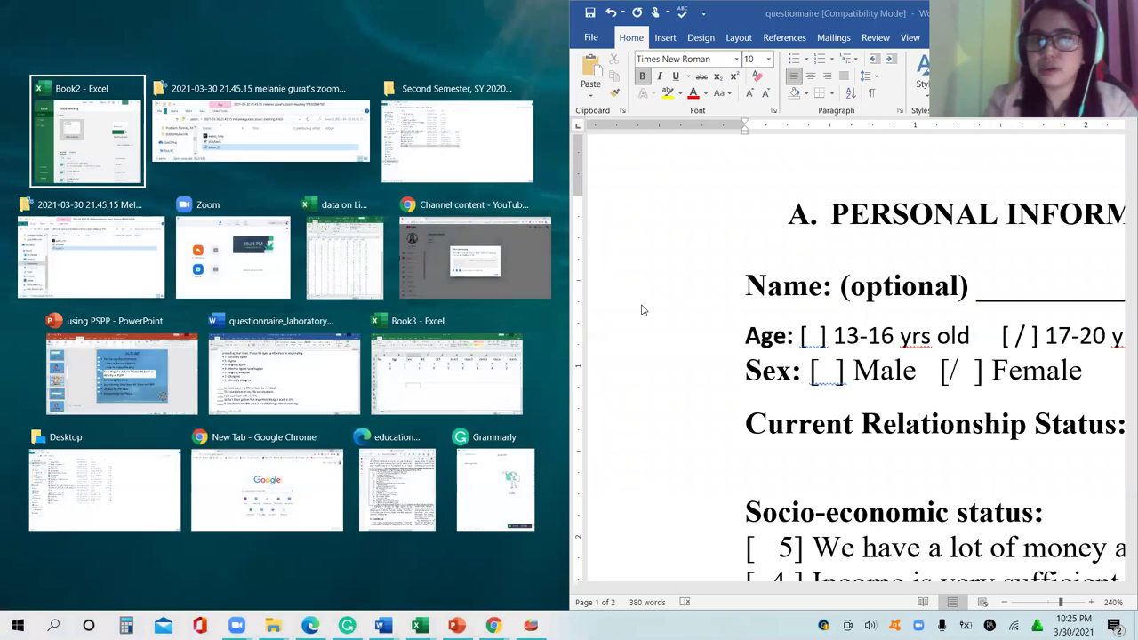
{"action": "left_click", "coordinate": [779, 287]}
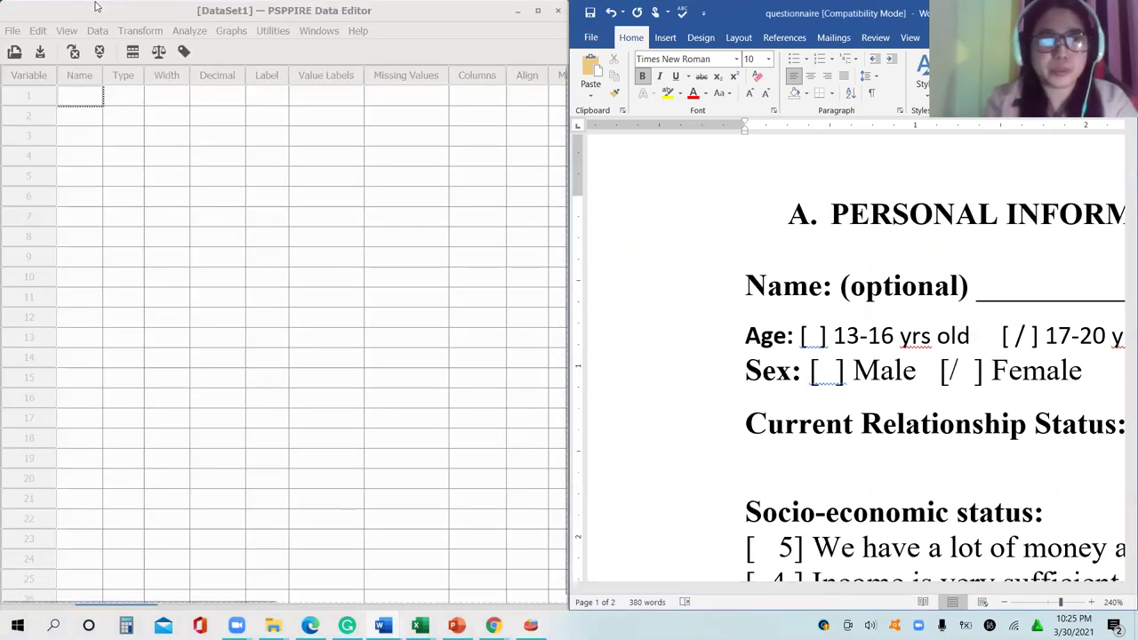
{"action": "type", "text": "ag"}
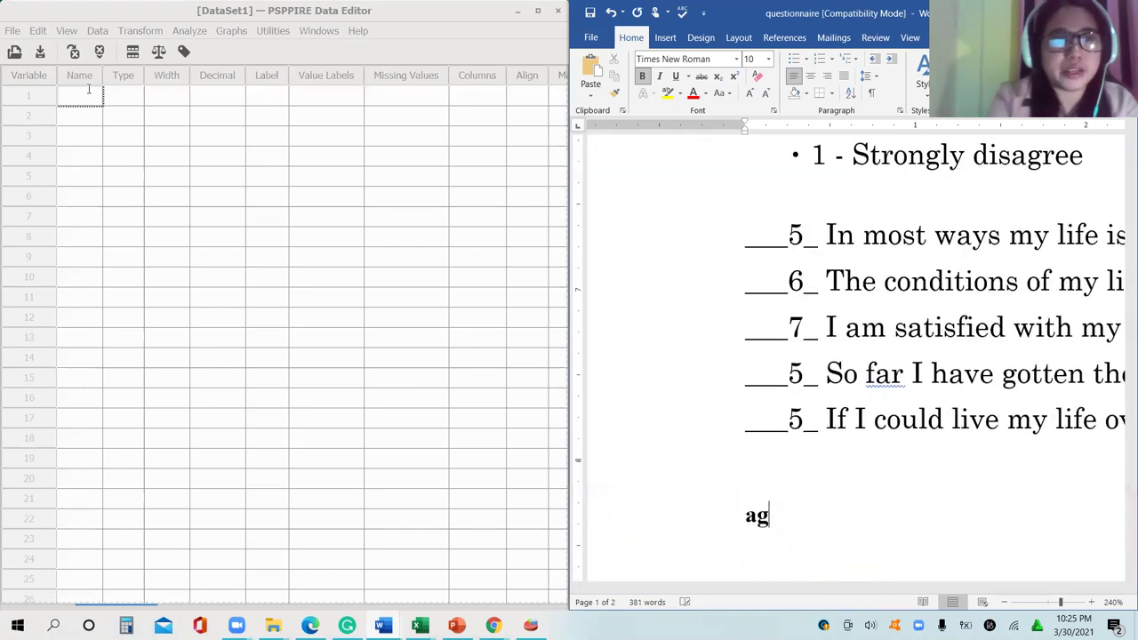
{"action": "key", "text": "BackSpace"}
{"action": "key", "text": "BackSpace"}
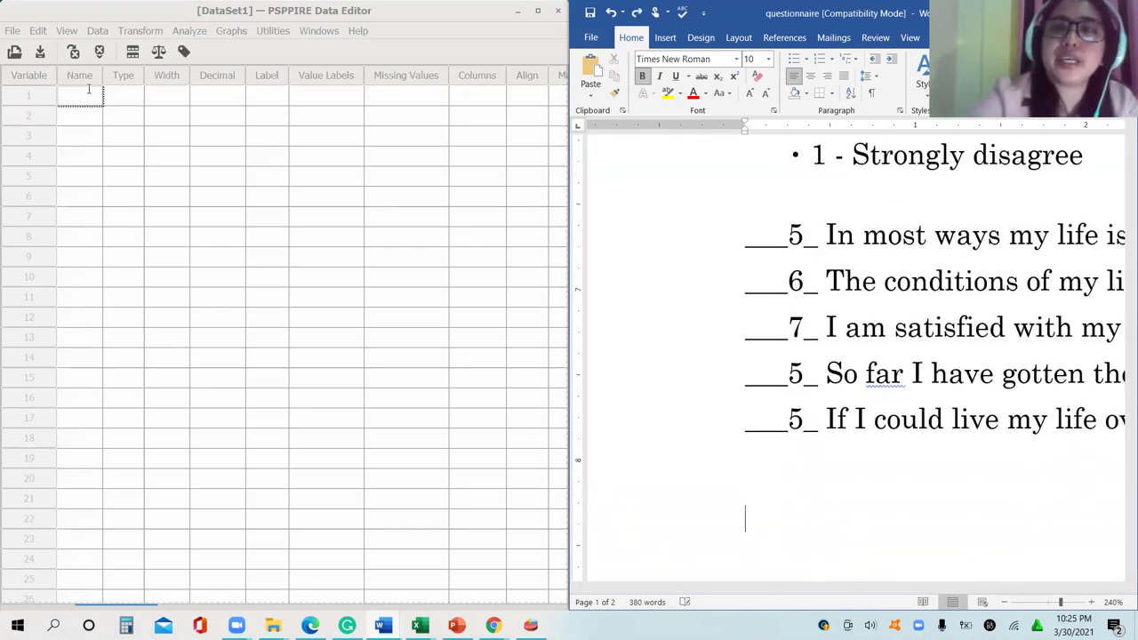
{"action": "key", "text": "Page_Up"}
{"action": "key", "text": "Page_Up"}
- Define the first two PSPP variables with the names Age and Sex in Variable View
{"action": "left_click", "coordinate": [88, 92]}
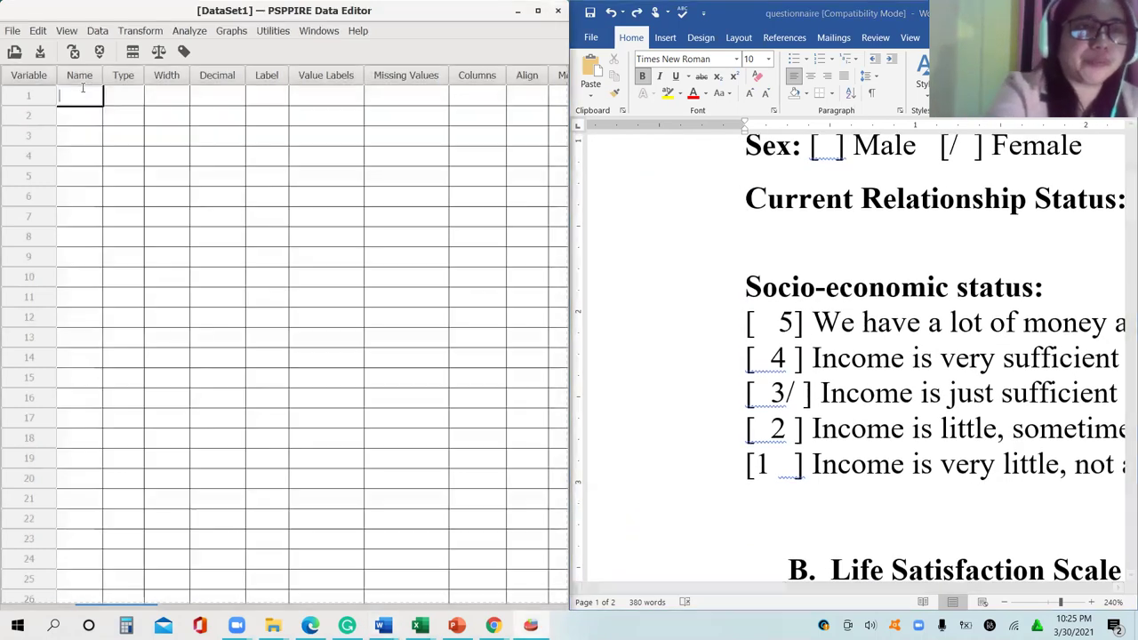
{"action": "type", "text": "Age"}
{"action": "key", "text": "Return"}
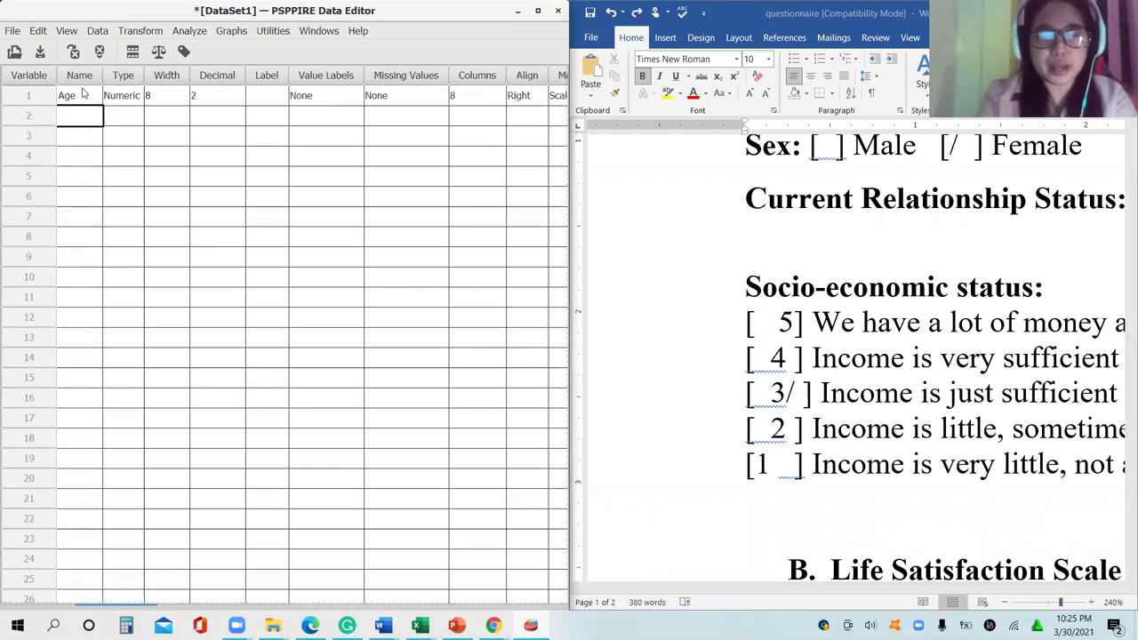
{"action": "type", "text": "Sex"}
{"action": "key", "text": "Return"}
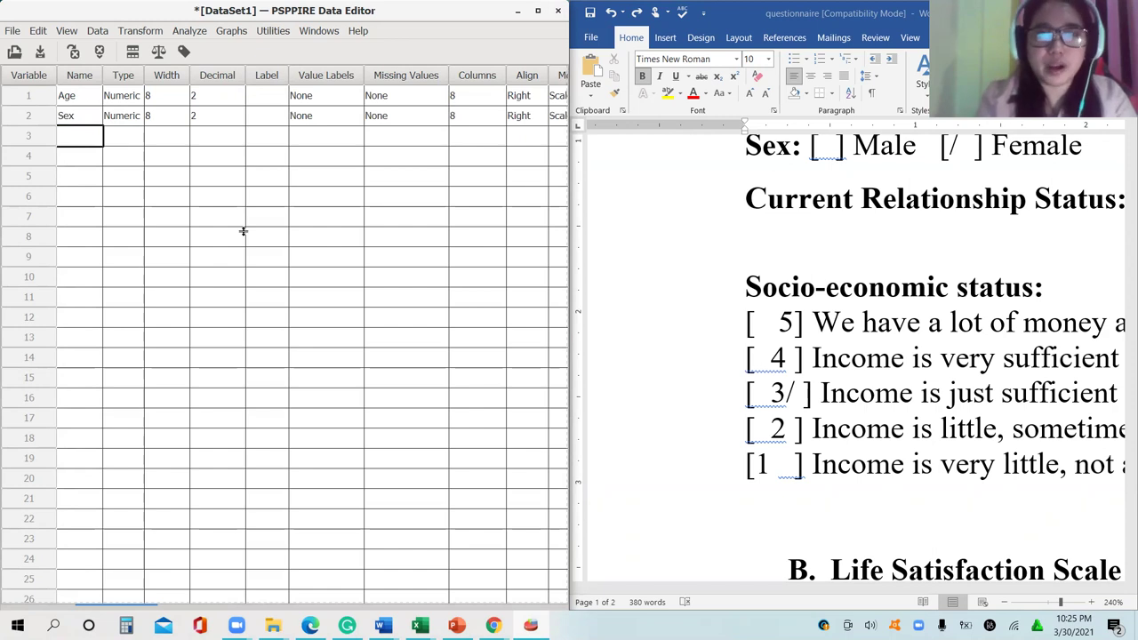
- Widen the PSPP window to examine all variable attribute columns, and view the Age and Sex columns in Data View
{"action": "left_click_drag", "start_coordinate": [569, 205], "coordinate": [814, 228]}
{"action": "scroll", "coordinate": [403, 294], "scroll_direction": "right", "scroll_amount": 3}
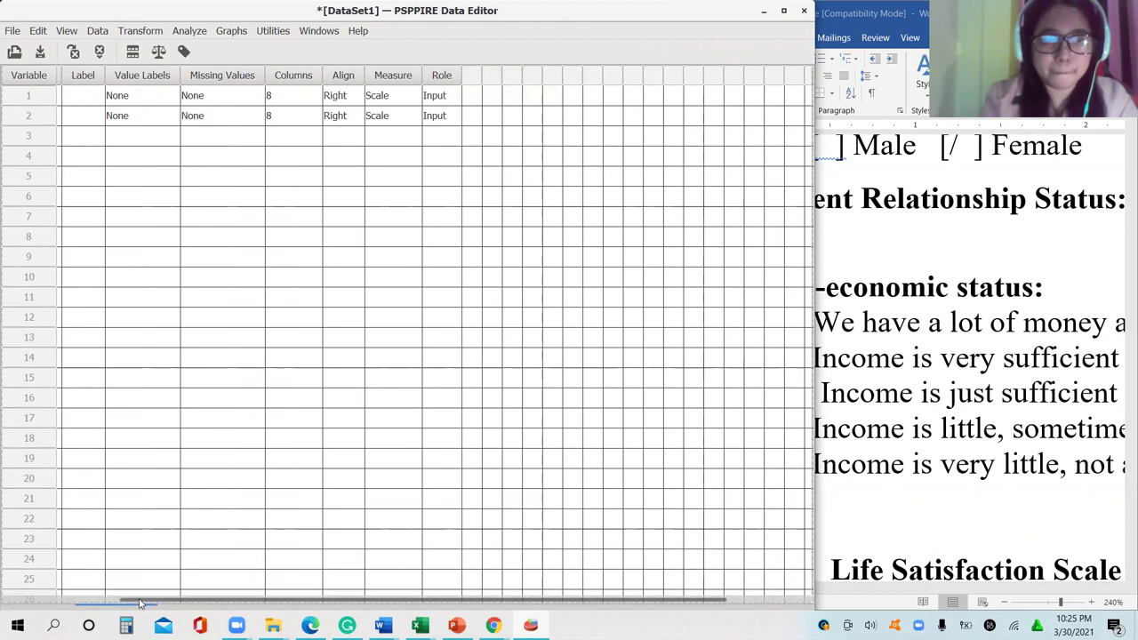
{"action": "left_click", "coordinate": [2, 601]}
{"action": "left_click", "coordinate": [2, 601]}
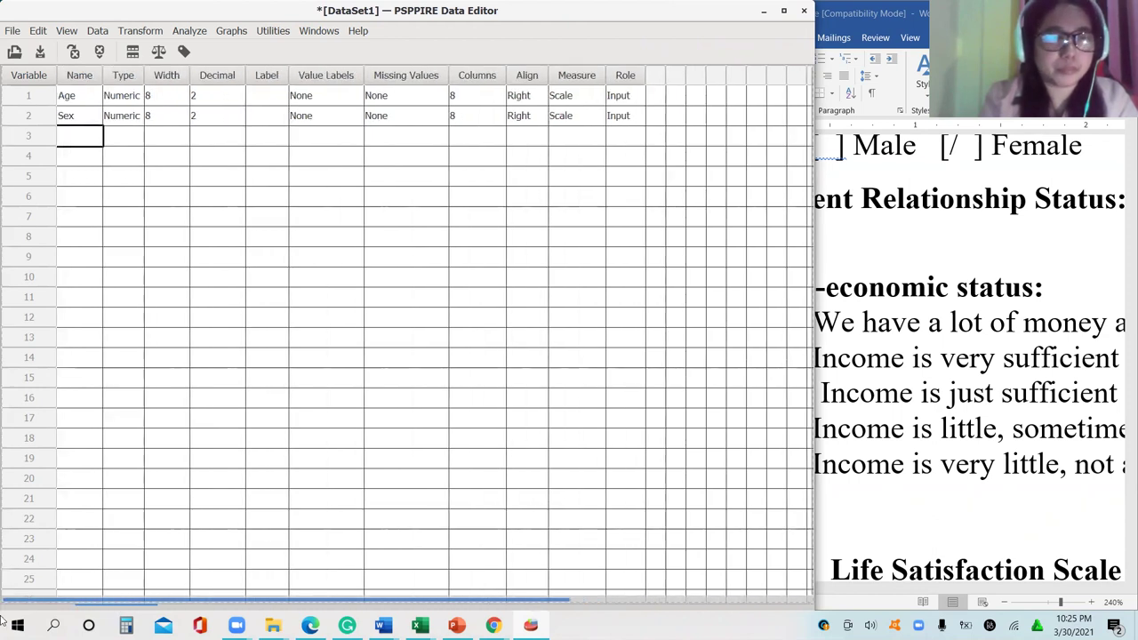
{"action": "scroll", "coordinate": [163, 306], "scroll_direction": "right", "scroll_amount": 2}
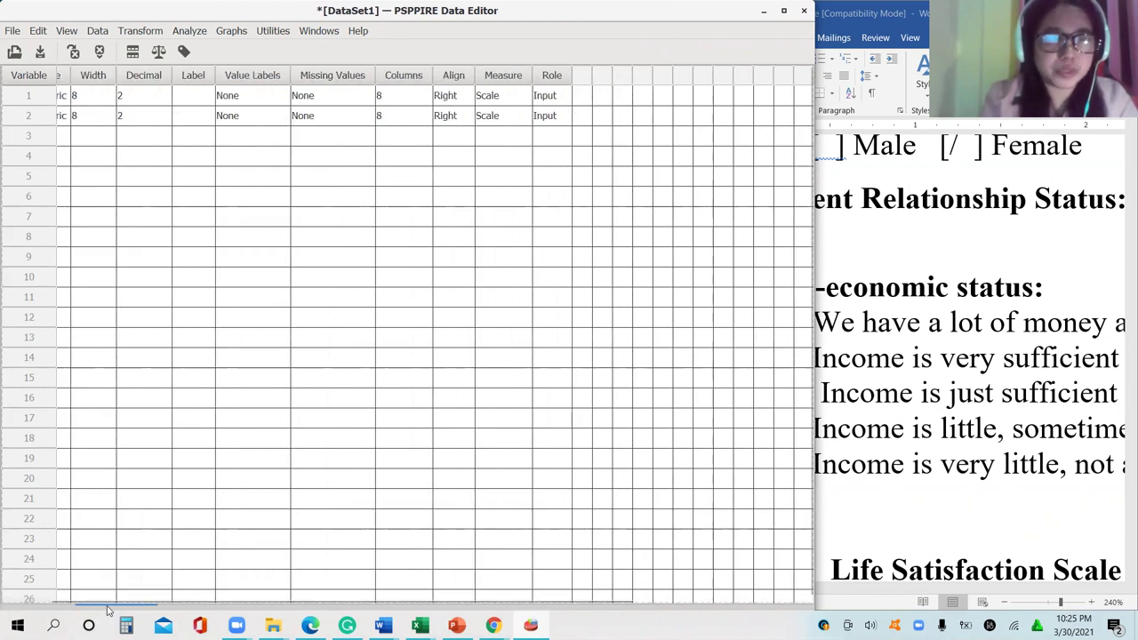
{"action": "left_click", "coordinate": [2, 605]}
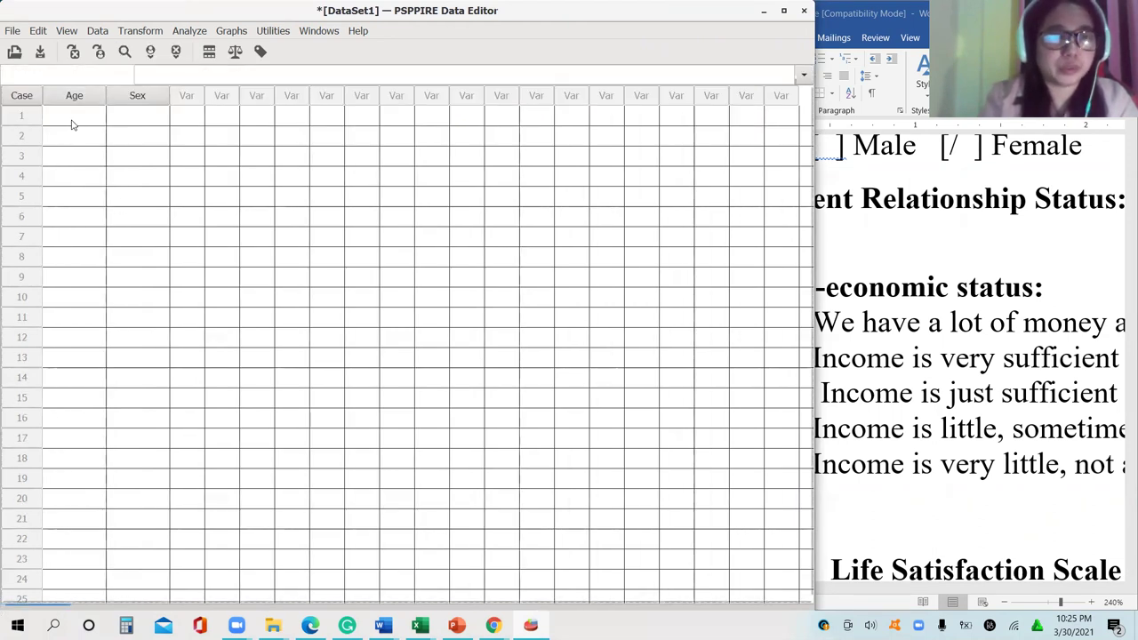
- Maximize the PSPP window and define the third and fourth variables in Variable View with the names RS and SES
{"action": "left_click", "coordinate": [783, 11]}
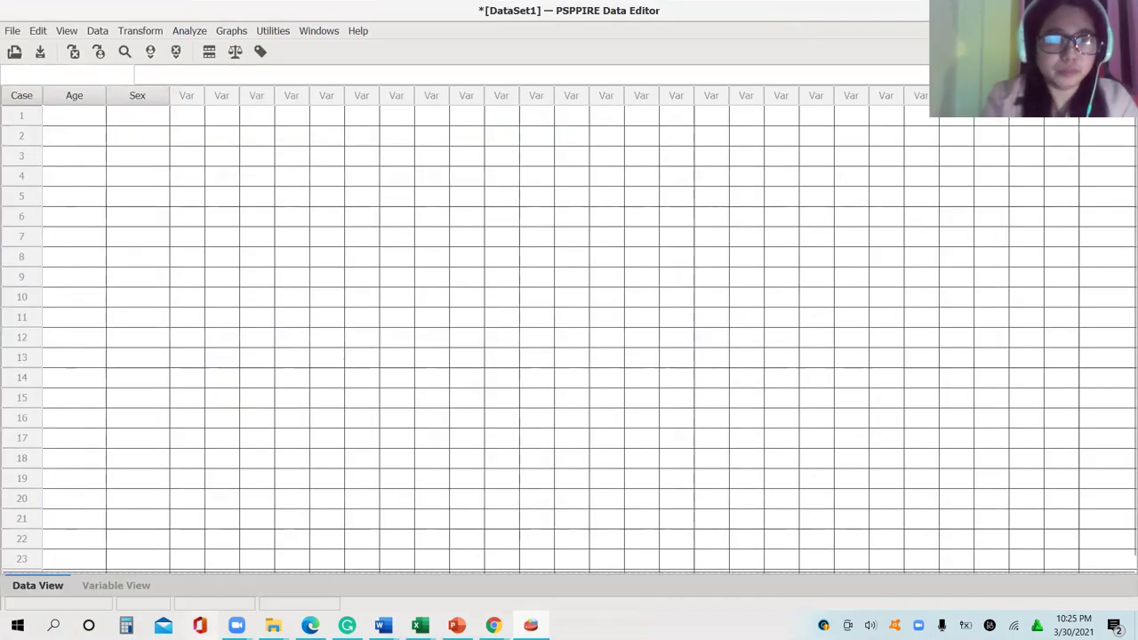
{"action": "left_click", "coordinate": [109, 588]}
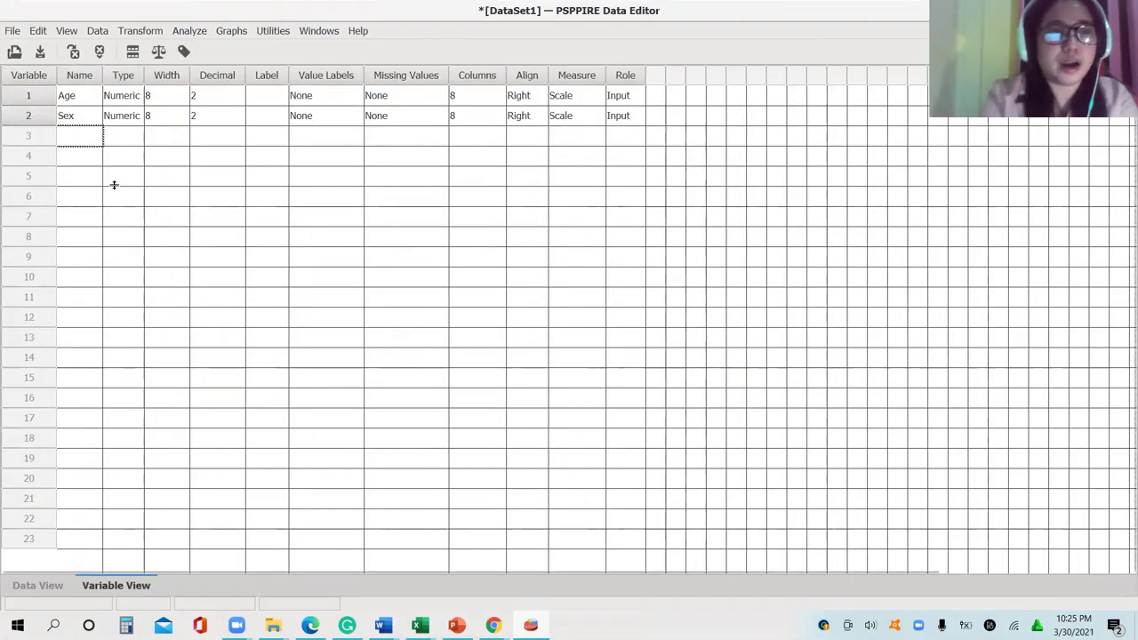
{"action": "left_click", "coordinate": [90, 138]}
{"action": "type", "text": "RS"}
{"action": "key", "text": "Return"}
{"action": "type", "text": "S"}
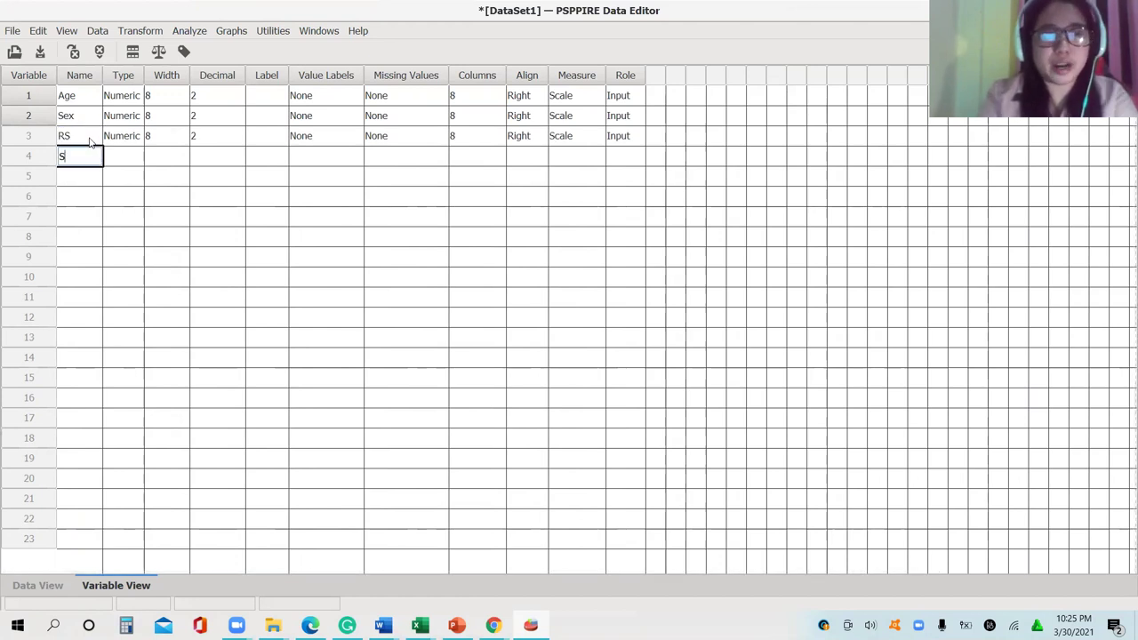
{"action": "type", "text": "ES"}
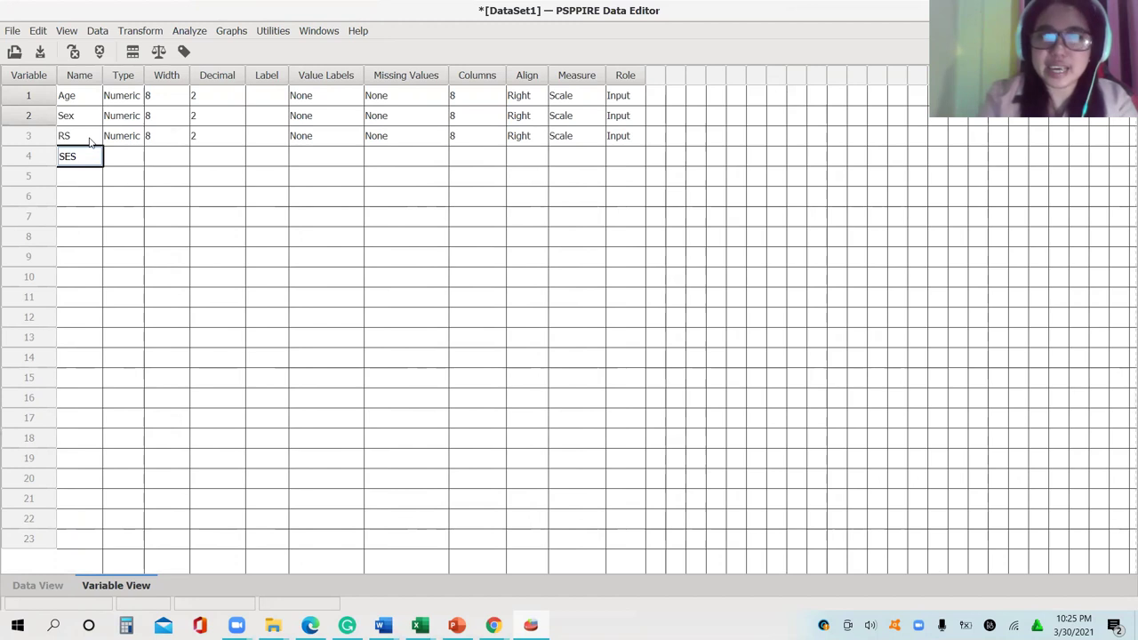
{"action": "key", "text": "Return"}
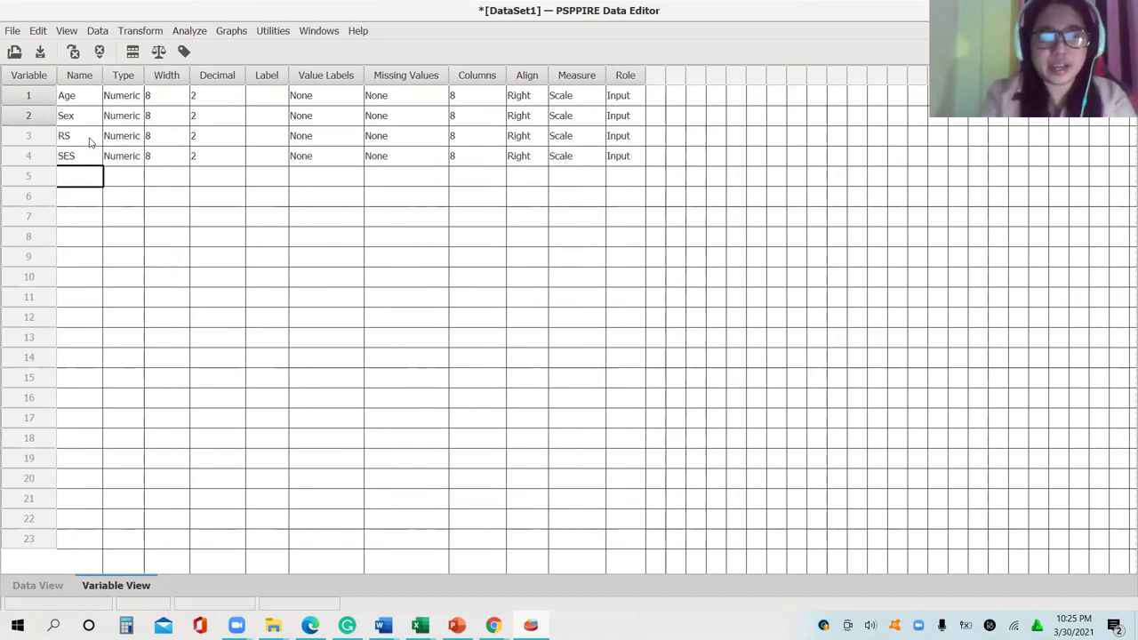
- Define five more variables named item1, item2, item3, item4 and item5 below SES, and widen the Type column
{"action": "type", "text": "item1"}
{"action": "key", "text": "Return"}
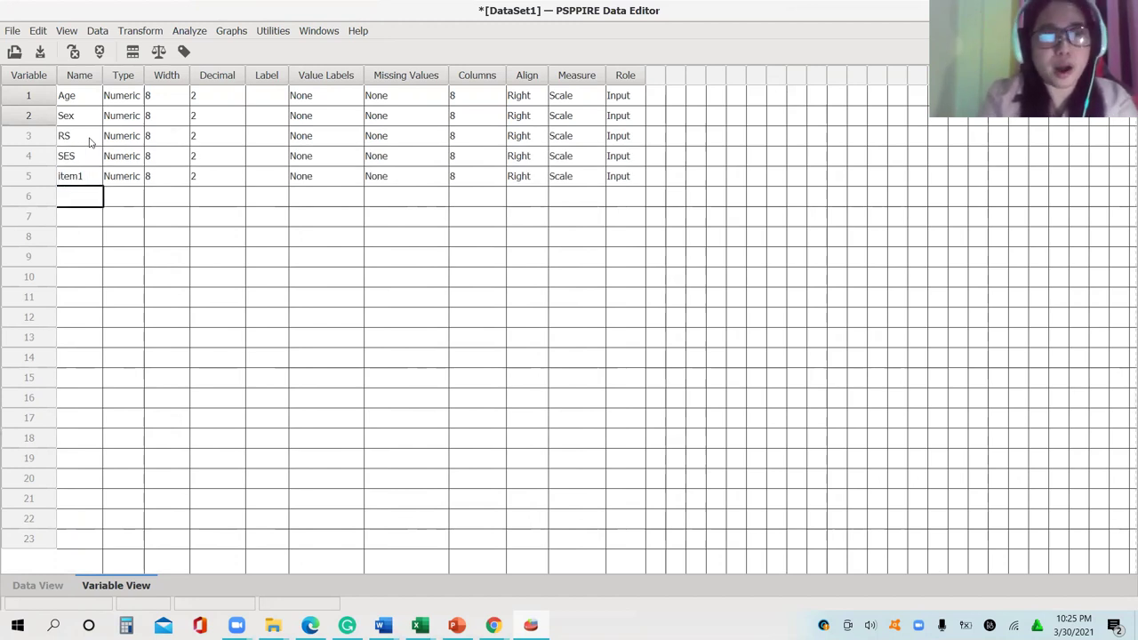
{"action": "type", "text": "item2"}
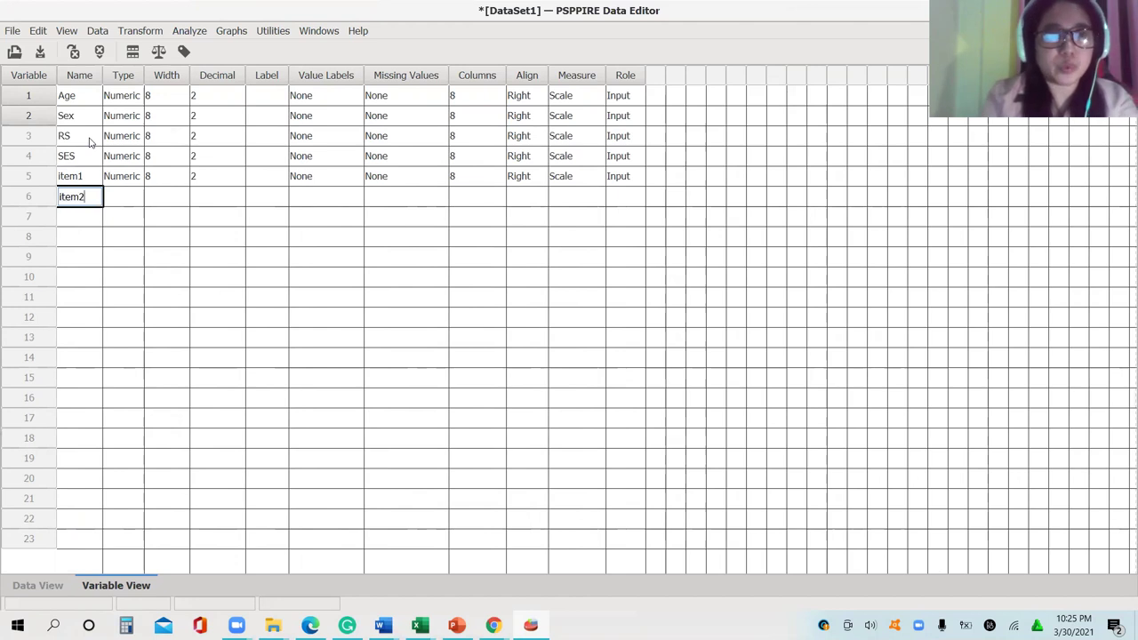
{"action": "key", "text": "Return"}
{"action": "type", "text": "item"}
{"action": "key", "text": "Return"}
{"action": "type", "text": "item4"}
{"action": "key", "text": "Return"}
{"action": "type", "text": "it"}
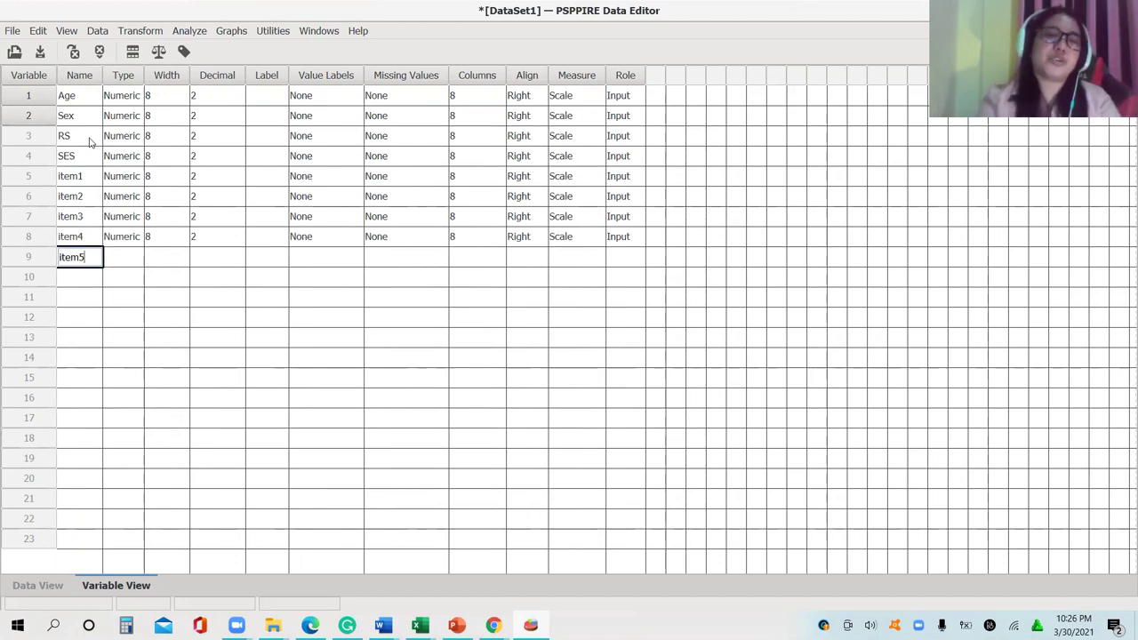
{"action": "key", "text": "Return"}
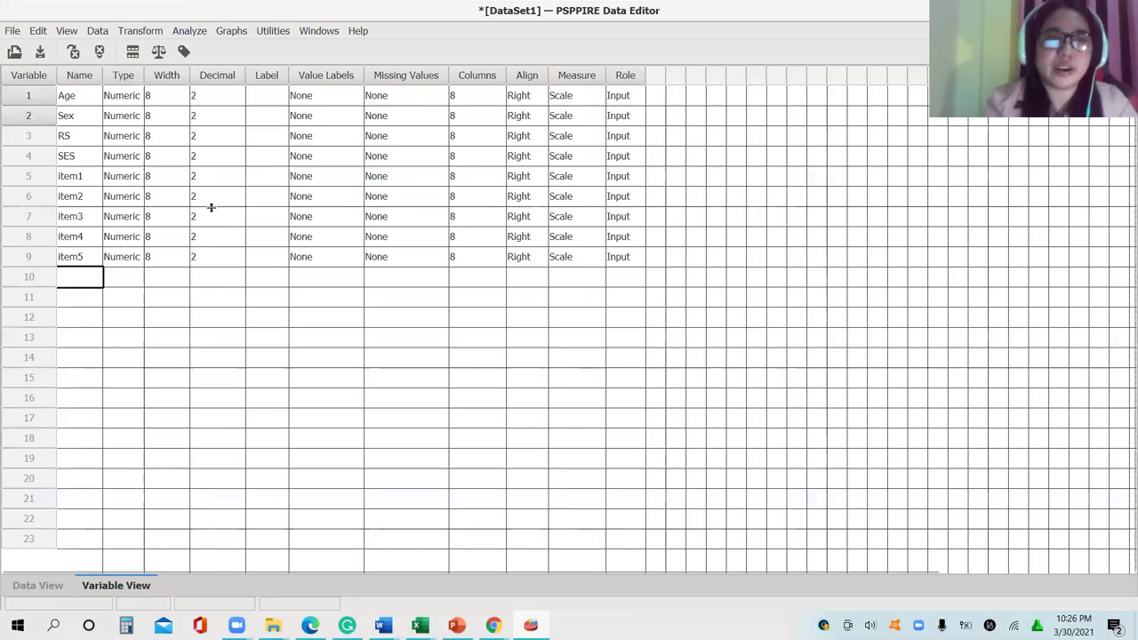
{"action": "left_click_drag", "start_coordinate": [144, 75], "coordinate": [172, 75]}
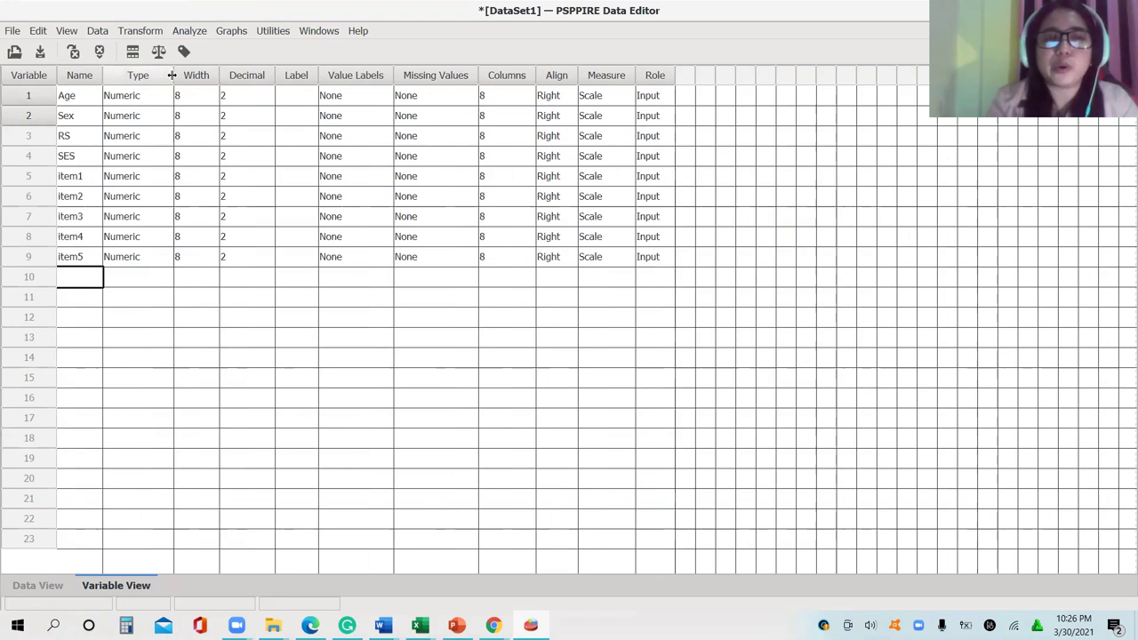
{"action": "left_click", "coordinate": [359, 97]}
{"action": "left_click", "coordinate": [380, 97]}
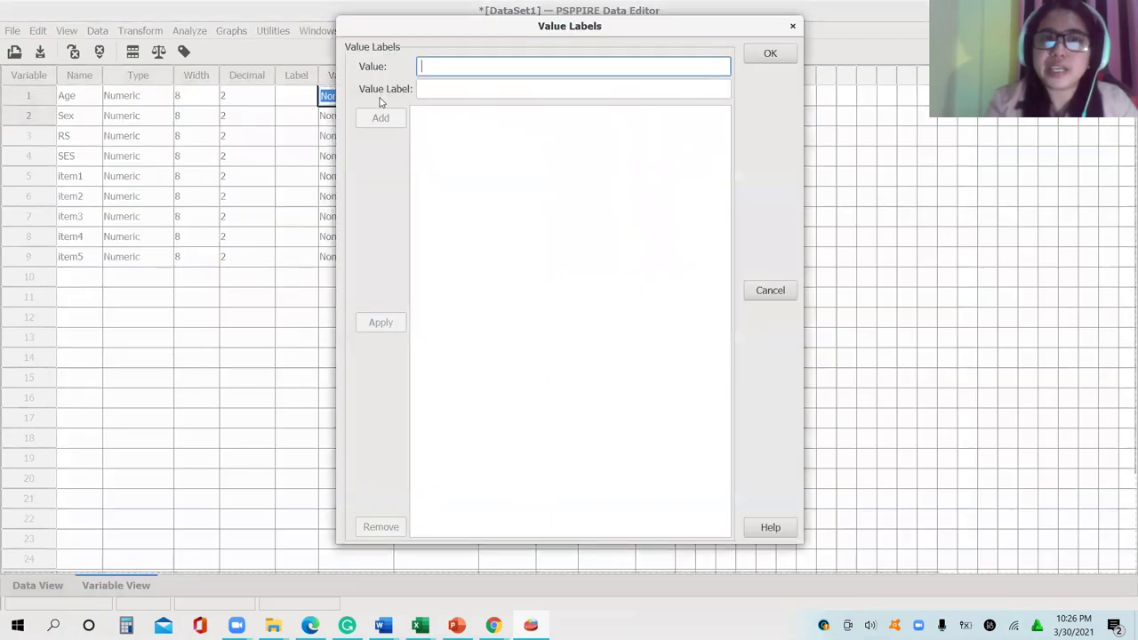
{"action": "left_click", "coordinate": [793, 27]}
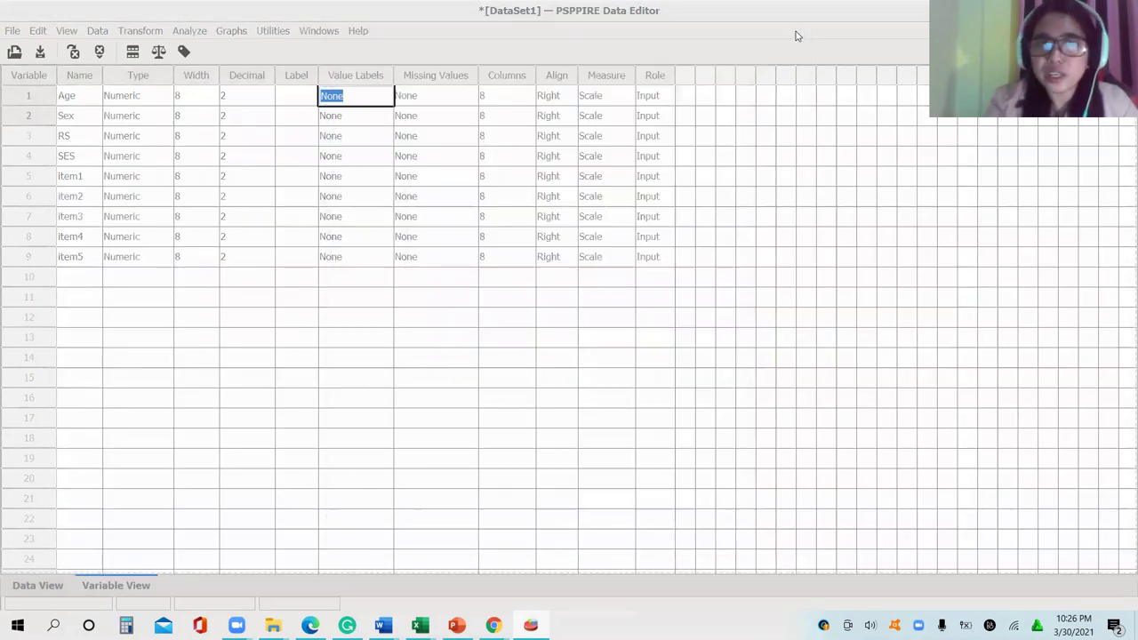
{"action": "left_click", "coordinate": [385, 98]}
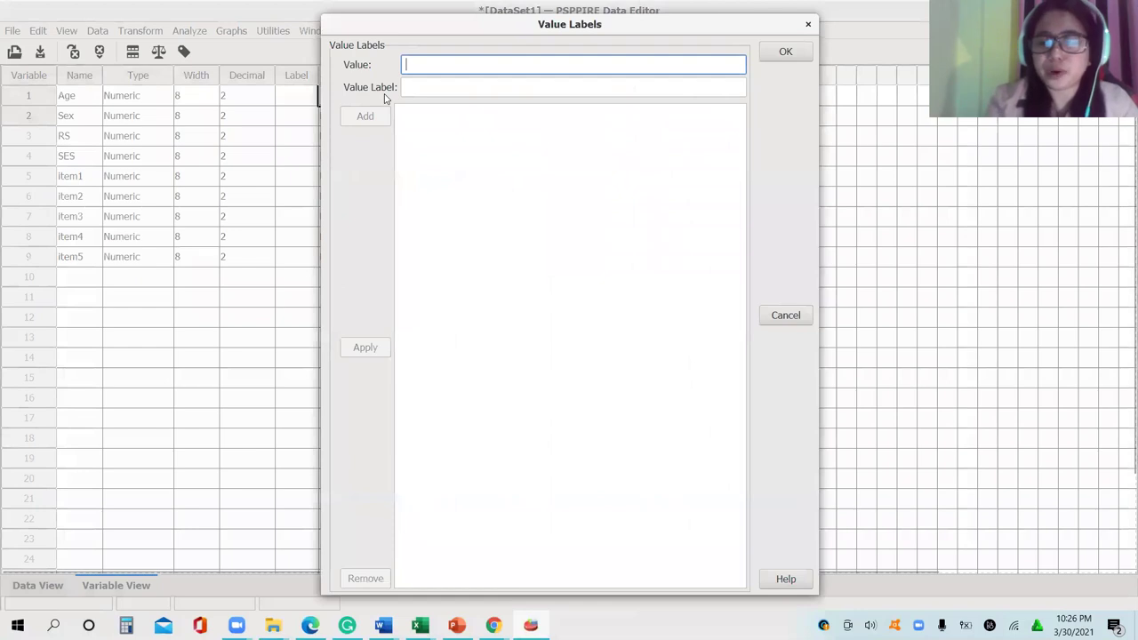
{"action": "type", "text": "1"}
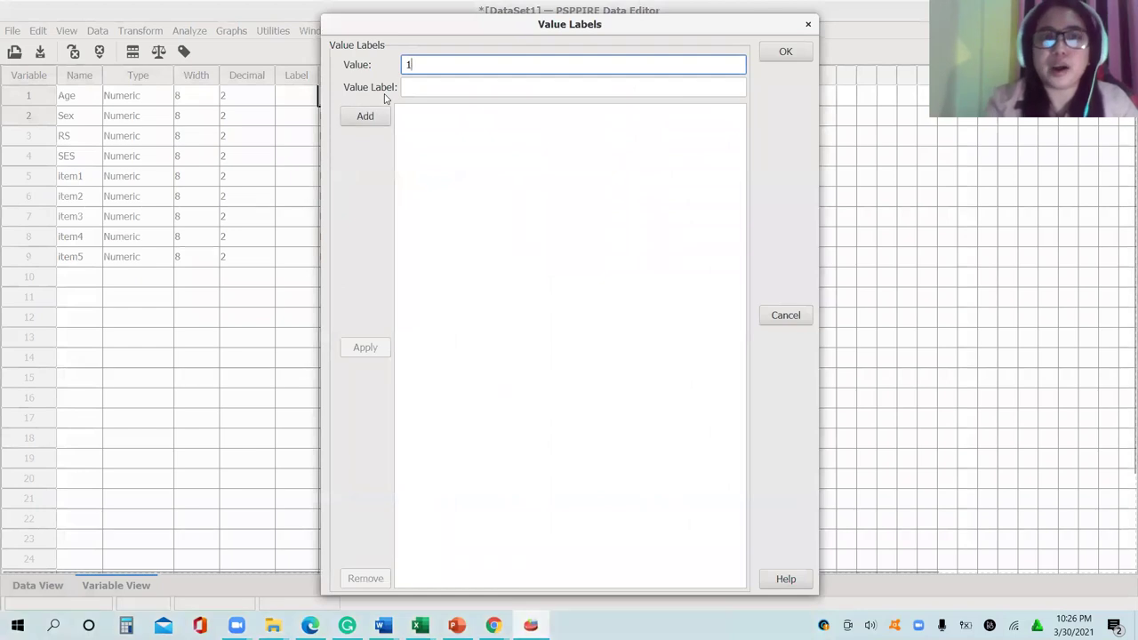
{"action": "left_click", "coordinate": [808, 24]}
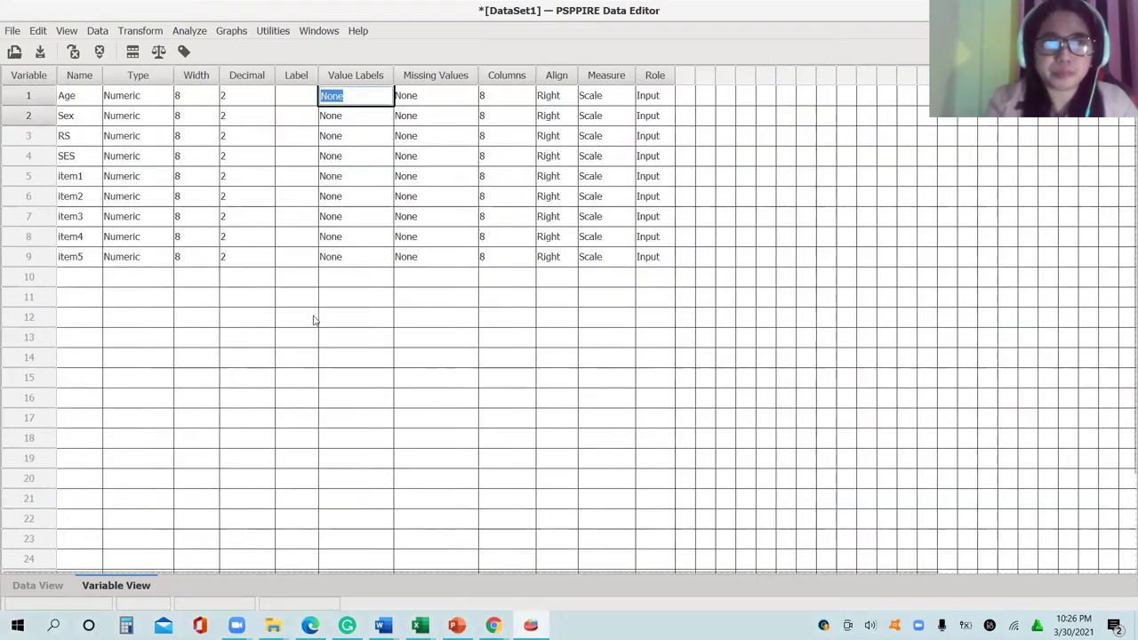
- Add a value label to the Age variable that defines 1 as "13-16 yrs old"
{"action": "left_click", "coordinate": [35, 96]}
{"action": "left_click", "coordinate": [383, 94]}
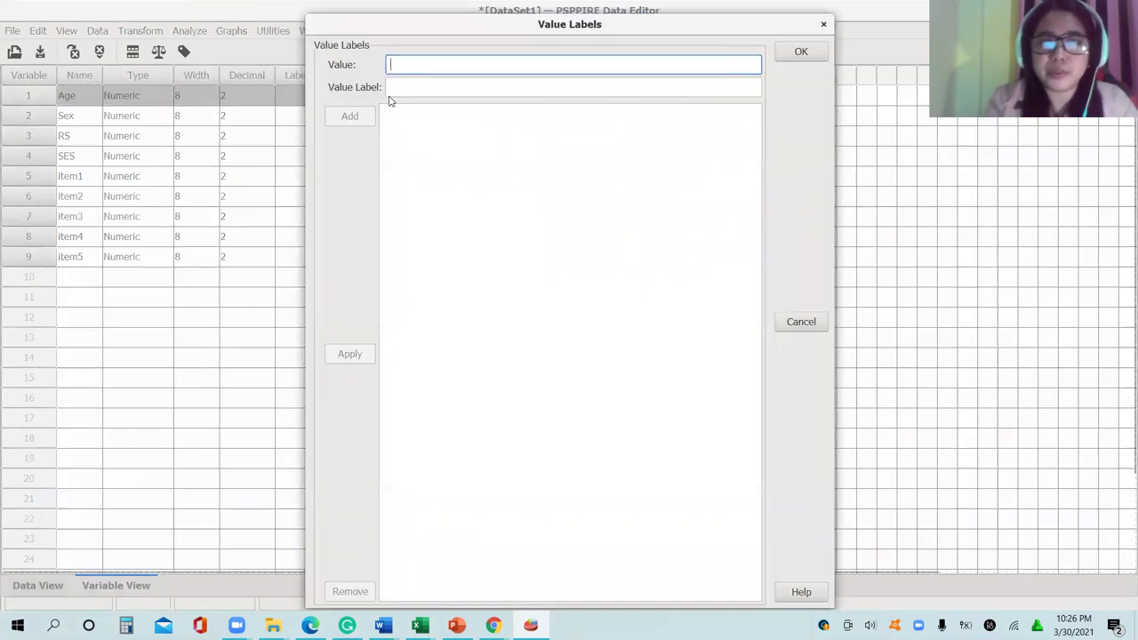
{"action": "type", "text": "1"}
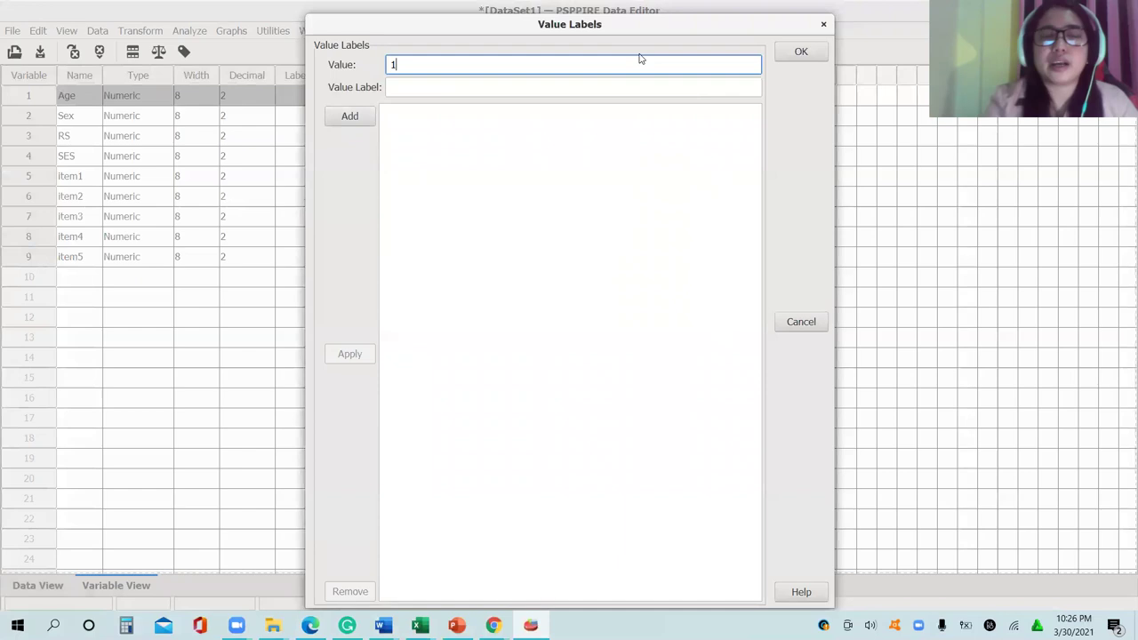
{"action": "left_click", "coordinate": [479, 94]}
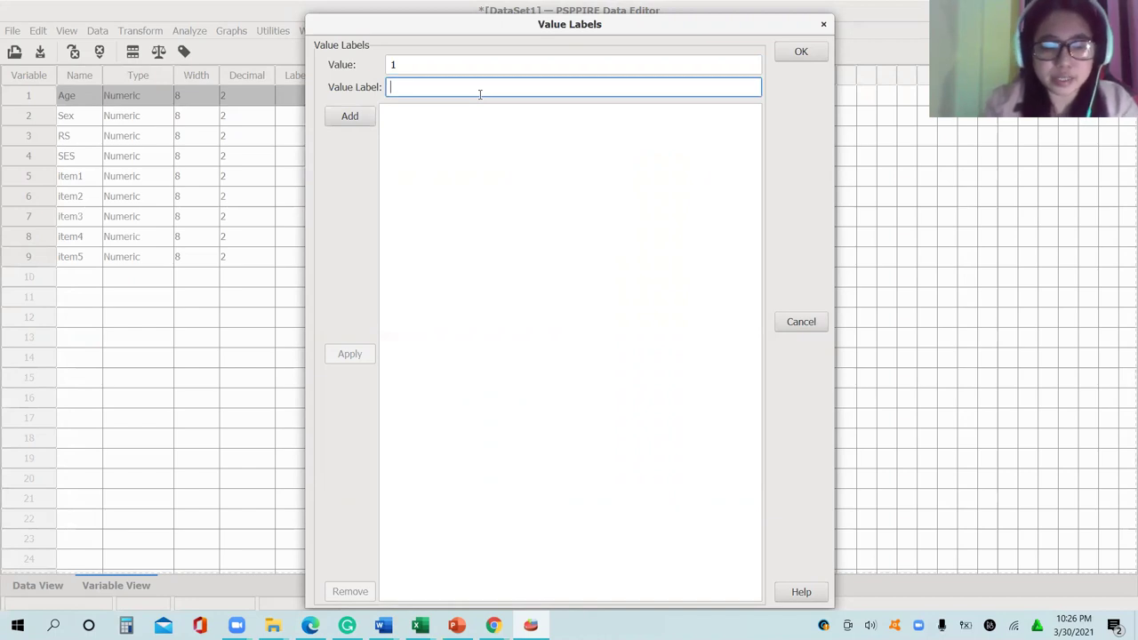
{"action": "type", "text": "3-16 yrs old"}
{"action": "key", "text": "Return"}
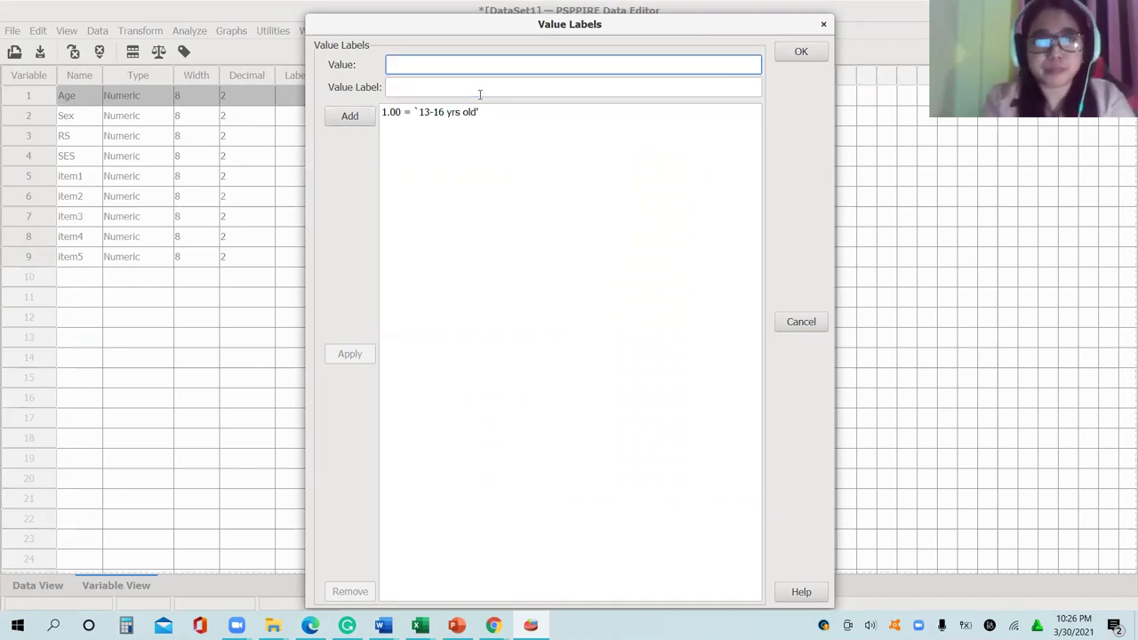
- Add a second Age value label defining 2 as "17-20 yrs old" and accept the value labels
{"action": "left_click", "coordinate": [479, 93]}
{"action": "type", "text": "1"}
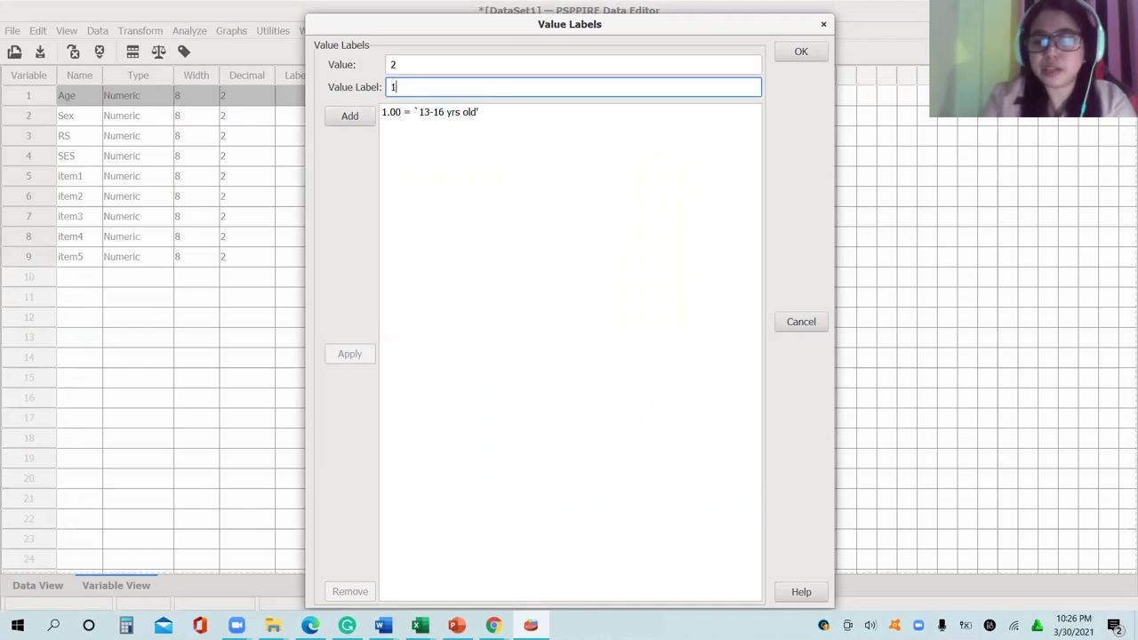
{"action": "type", "text": "7-20 y"}
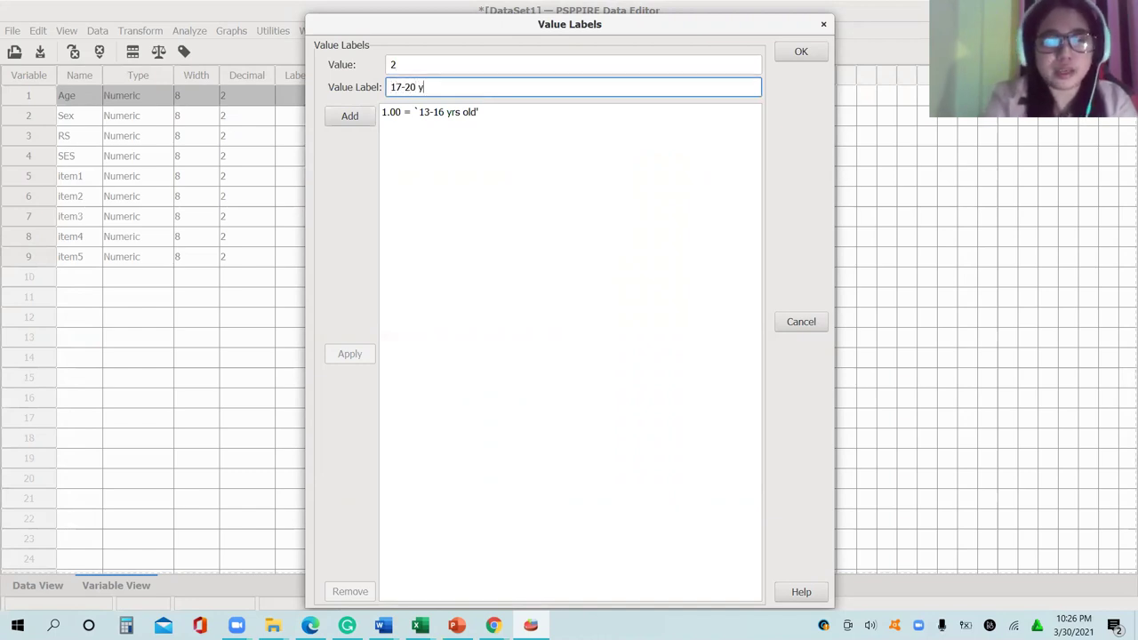
{"action": "type", "text": "rs old"}
{"action": "key", "text": "Return"}
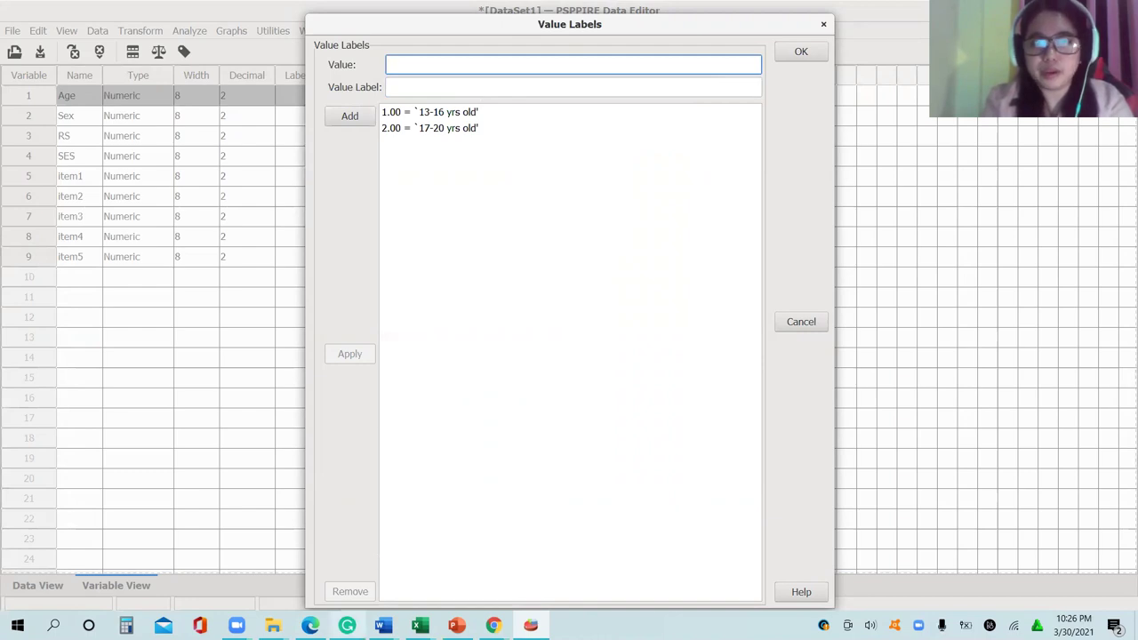
{"action": "left_click", "coordinate": [801, 54]}
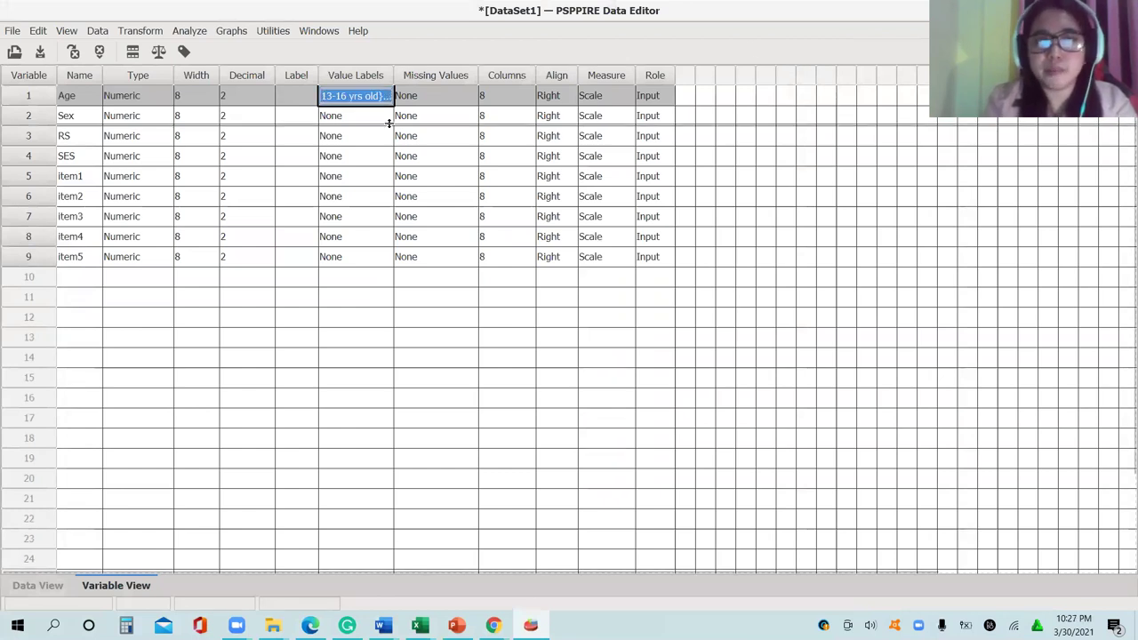
{"action": "left_click", "coordinate": [388, 120]}
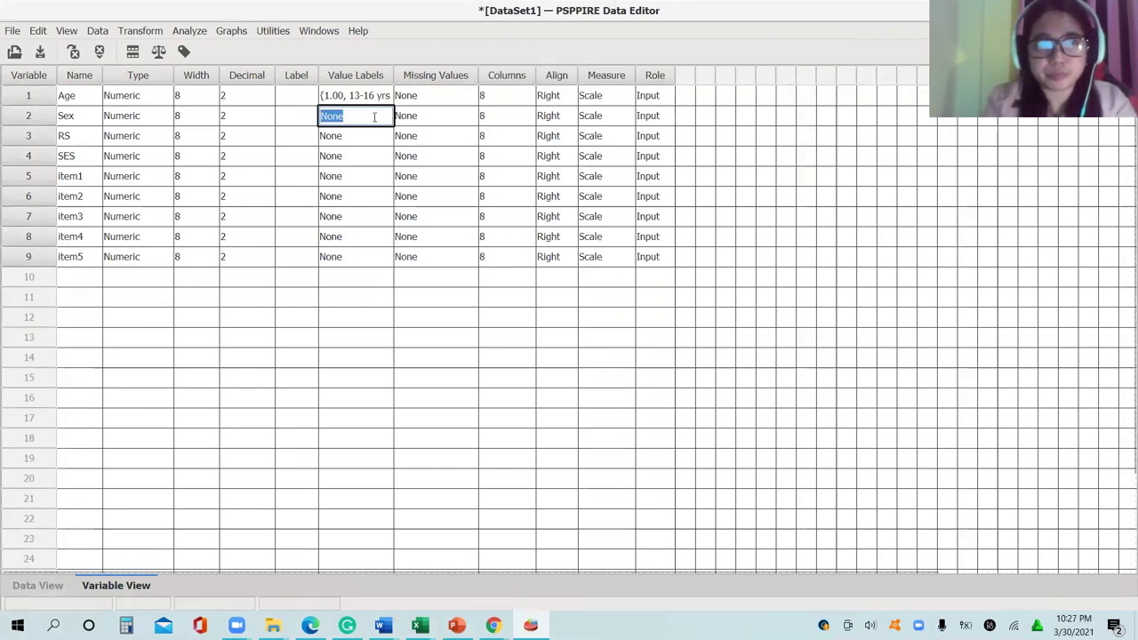
{"action": "left_click", "coordinate": [377, 120]}
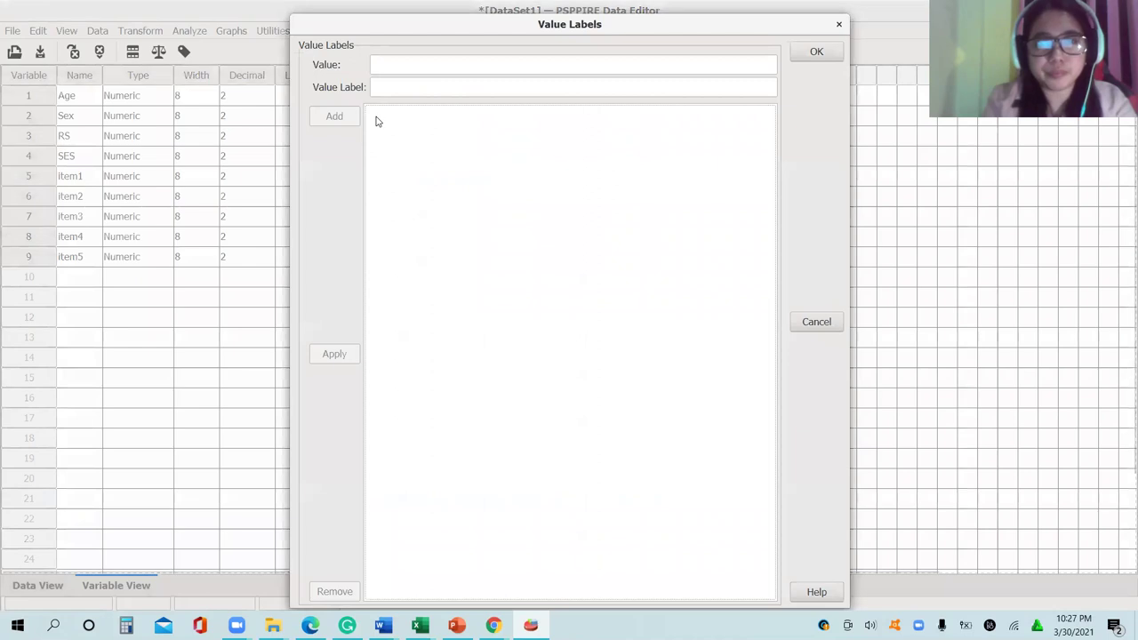
{"action": "left_click", "coordinate": [838, 25]}
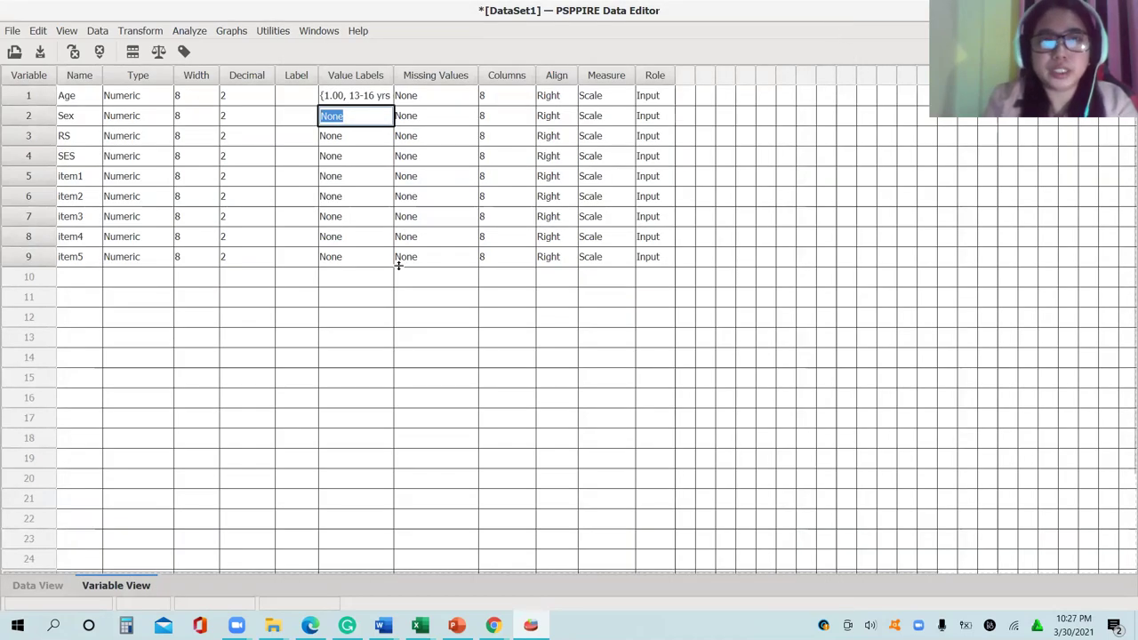
- Add a value label to the Sex variable that defines 1 as "male"
{"action": "left_click", "coordinate": [384, 111]}
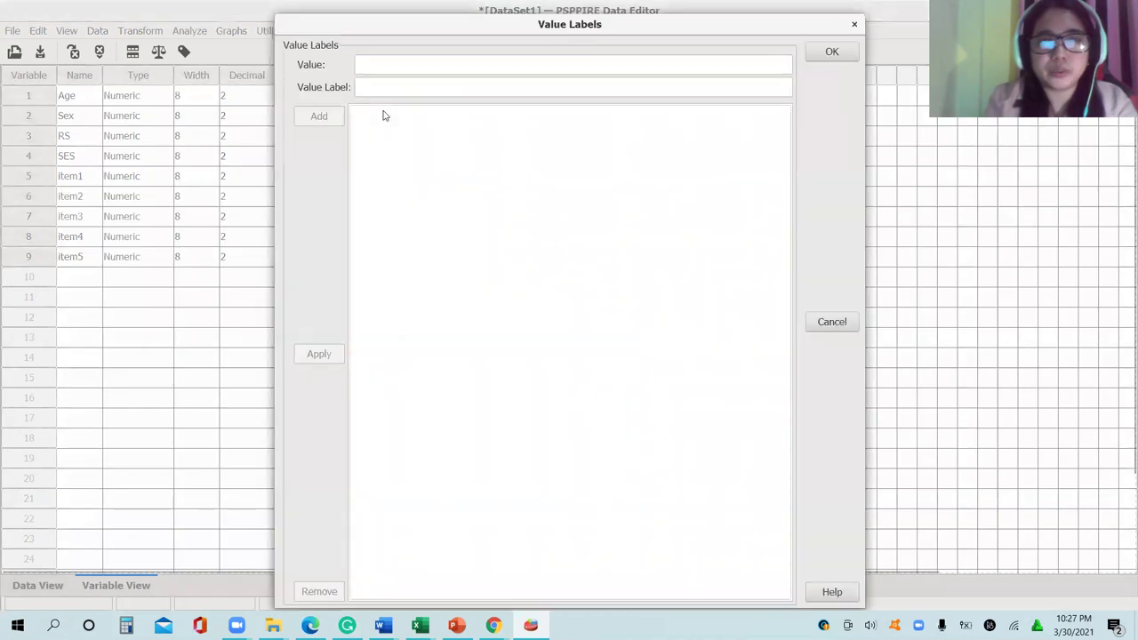
{"action": "left_click", "coordinate": [450, 60]}
{"action": "type", "text": "1"}
{"action": "key", "text": "Tab"}
{"action": "type", "text": "male"}
{"action": "key", "text": "Return"}
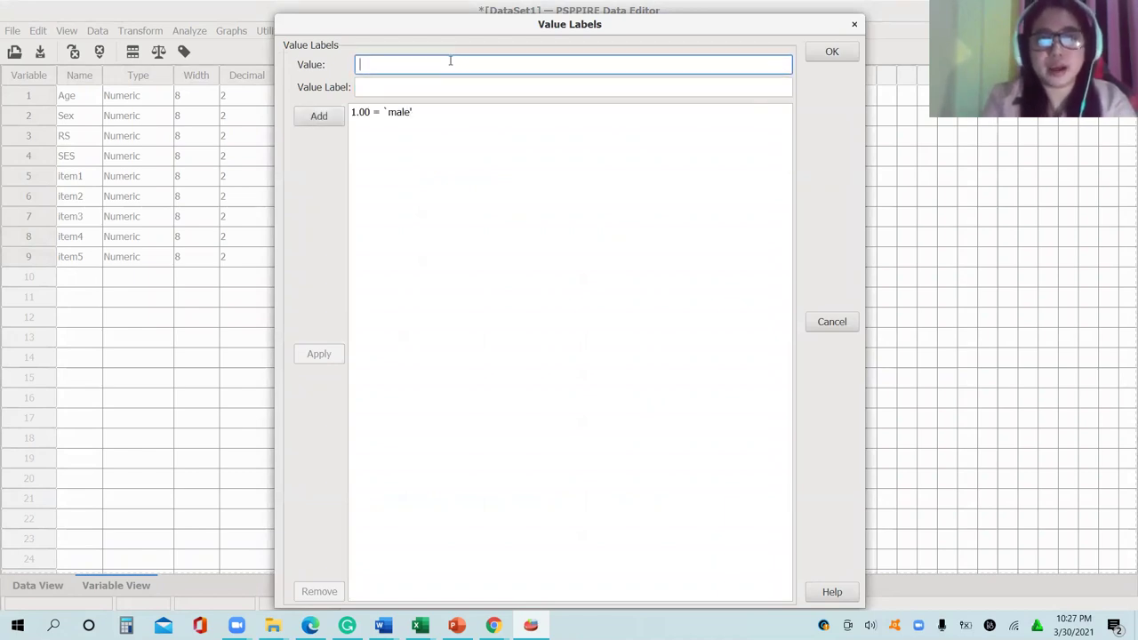
- Add a second Sex value label defining 2 as "female" and accept the value labels
{"action": "type", "text": "2"}
{"action": "key", "text": "Tab"}
{"action": "type", "text": "female"}
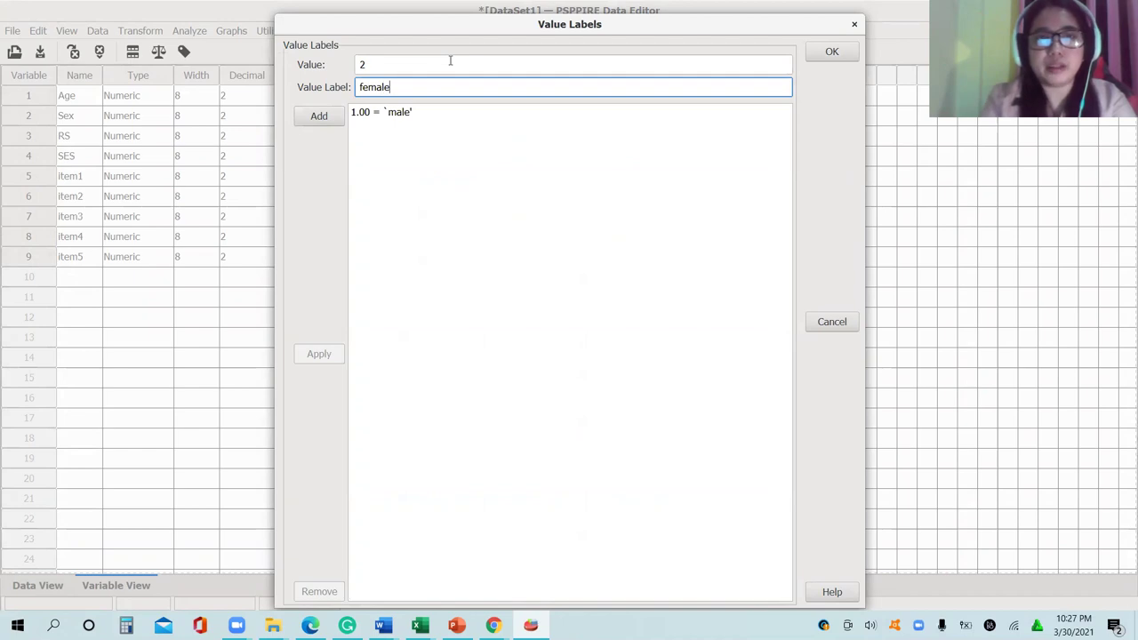
{"action": "key", "text": "Return"}
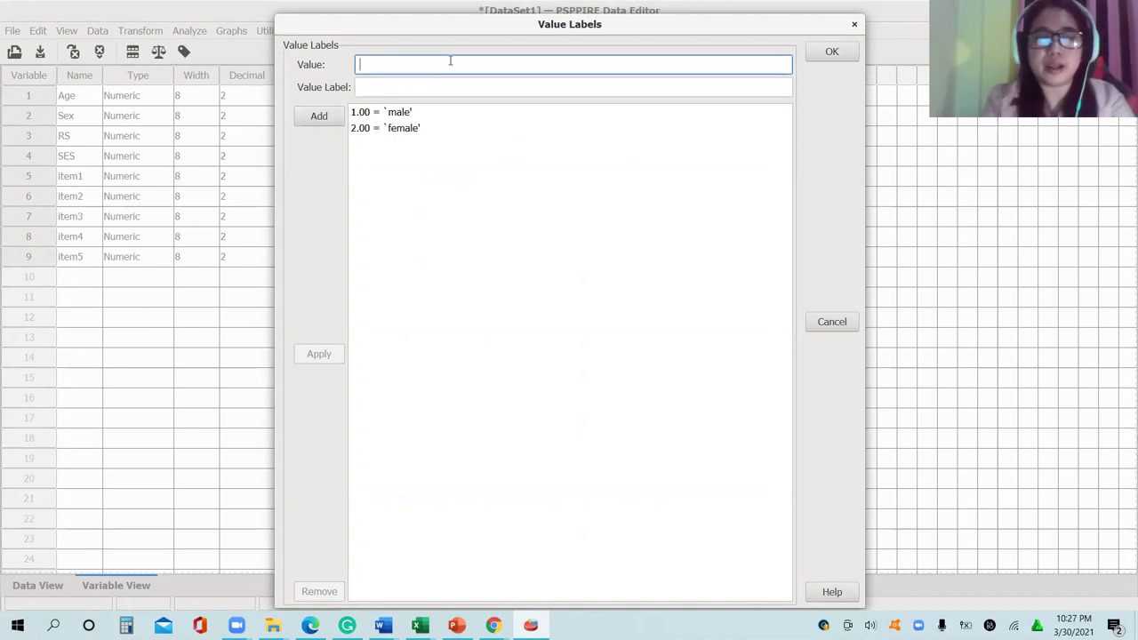
{"action": "left_click", "coordinate": [832, 53]}
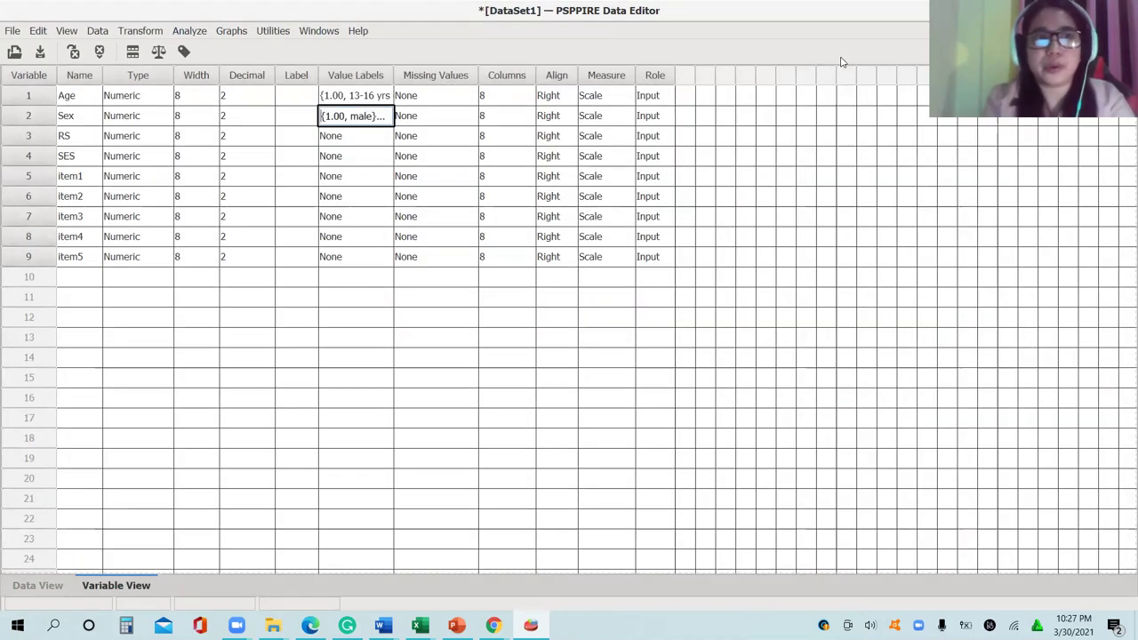
- Add a value label to the RS variable that defines 1 as "in a relationship"
{"action": "left_click", "coordinate": [389, 142]}
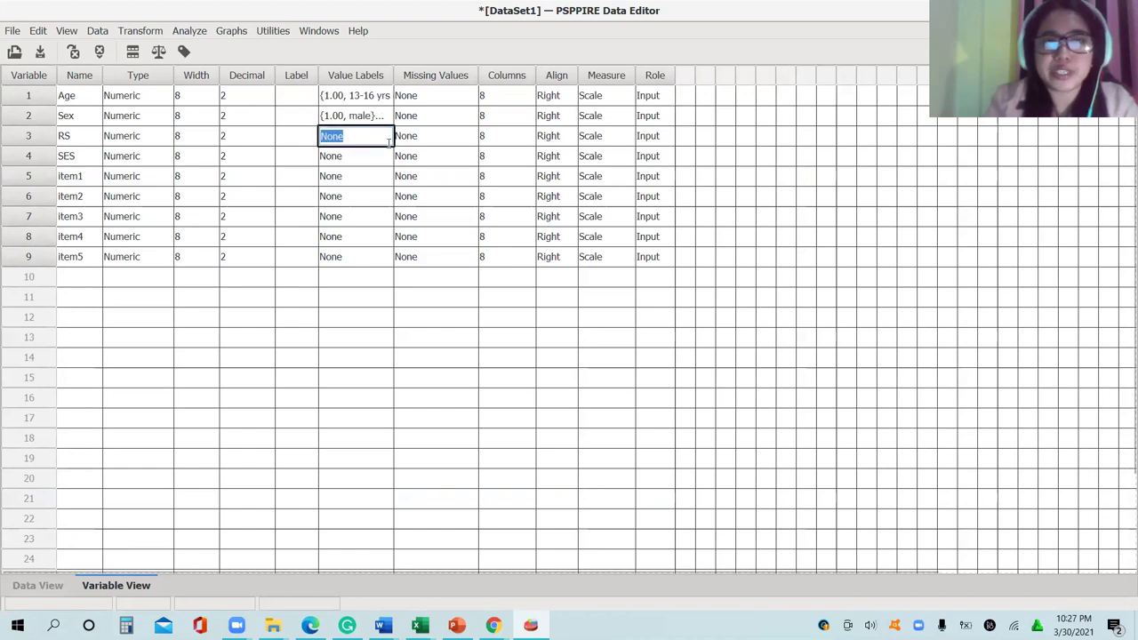
{"action": "left_click", "coordinate": [388, 138]}
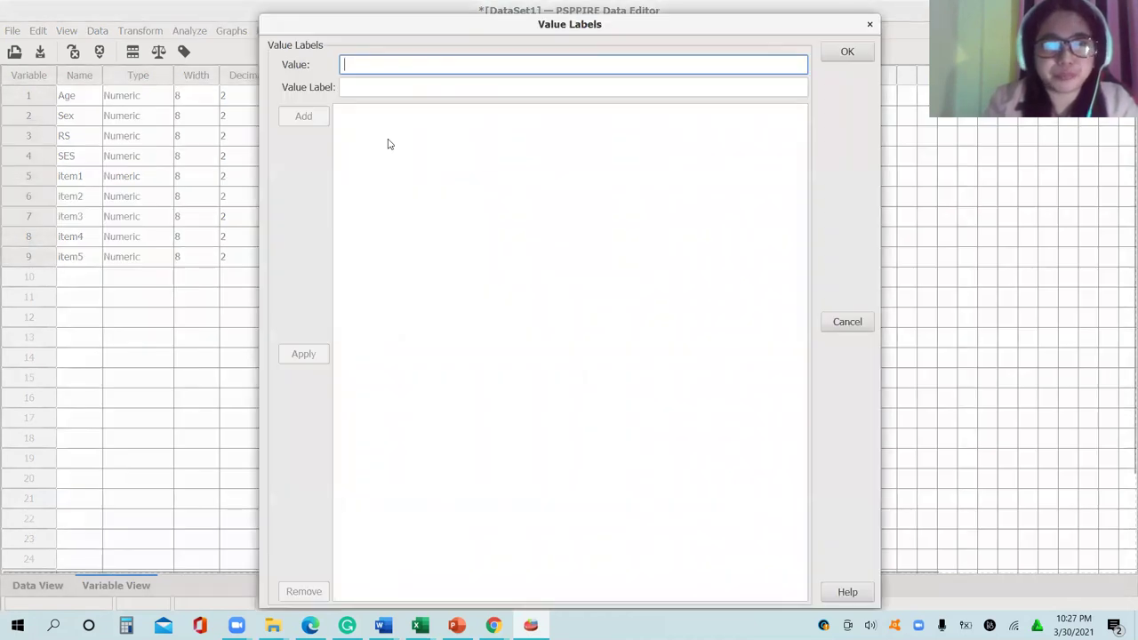
{"action": "type", "text": "1"}
{"action": "key", "text": "Tab"}
{"action": "type", "text": "in a relat"}
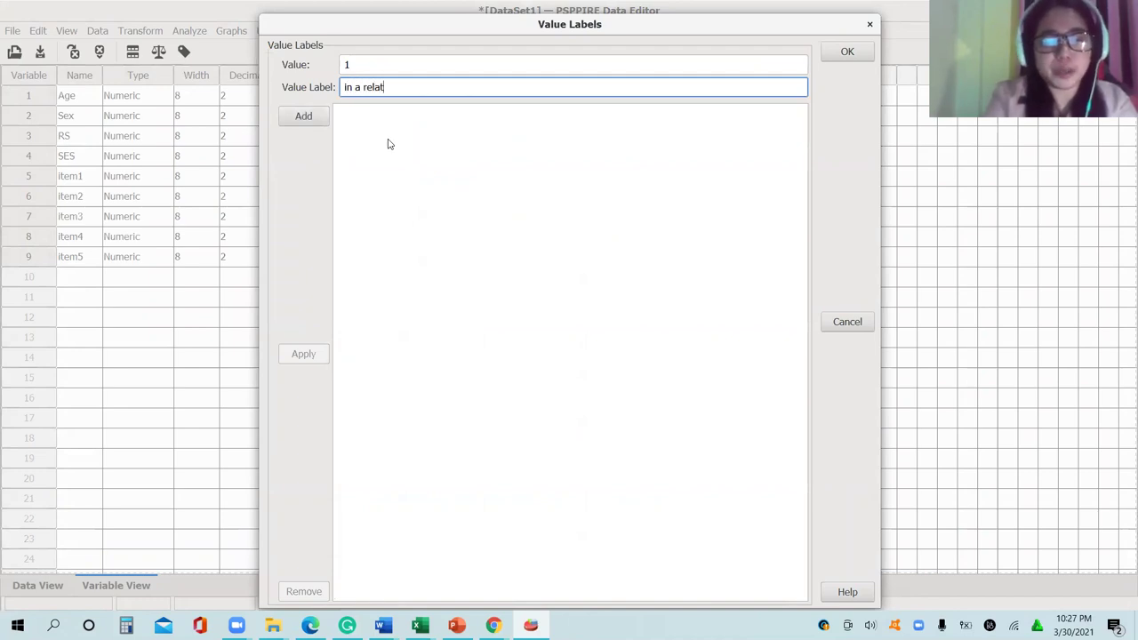
{"action": "type", "text": "ionship"}
{"action": "key", "text": "Return"}
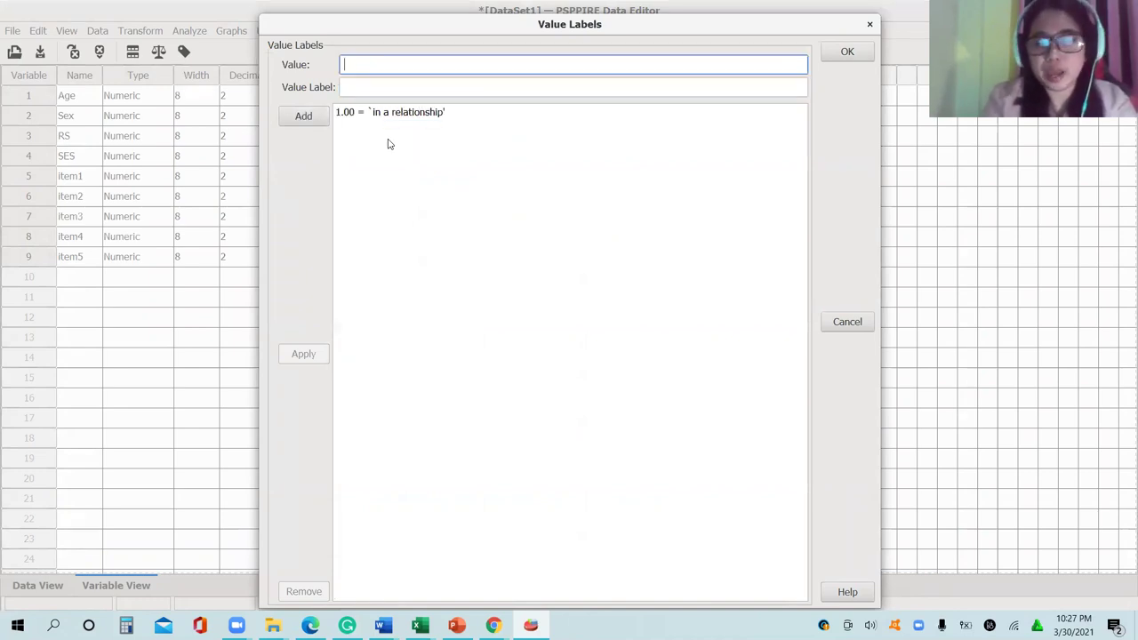
- Add a second RS value label defining 0 as "not in a relationship" and accept the value labels
{"action": "type", "text": "0"}
{"action": "key", "text": "Tab"}
{"action": "type", "text": "not"}
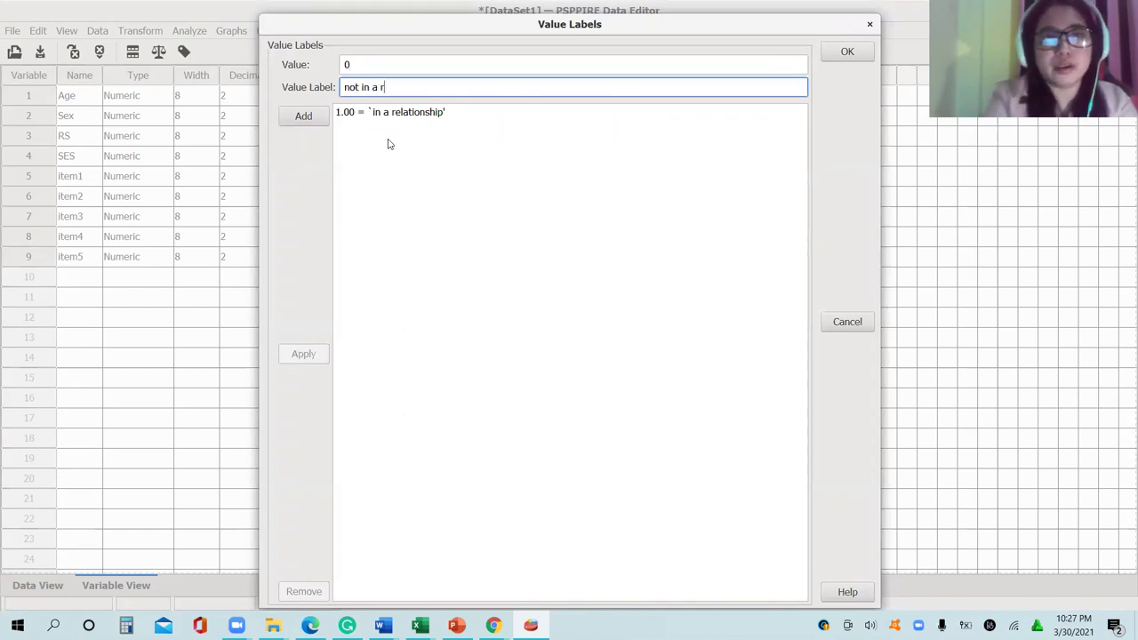
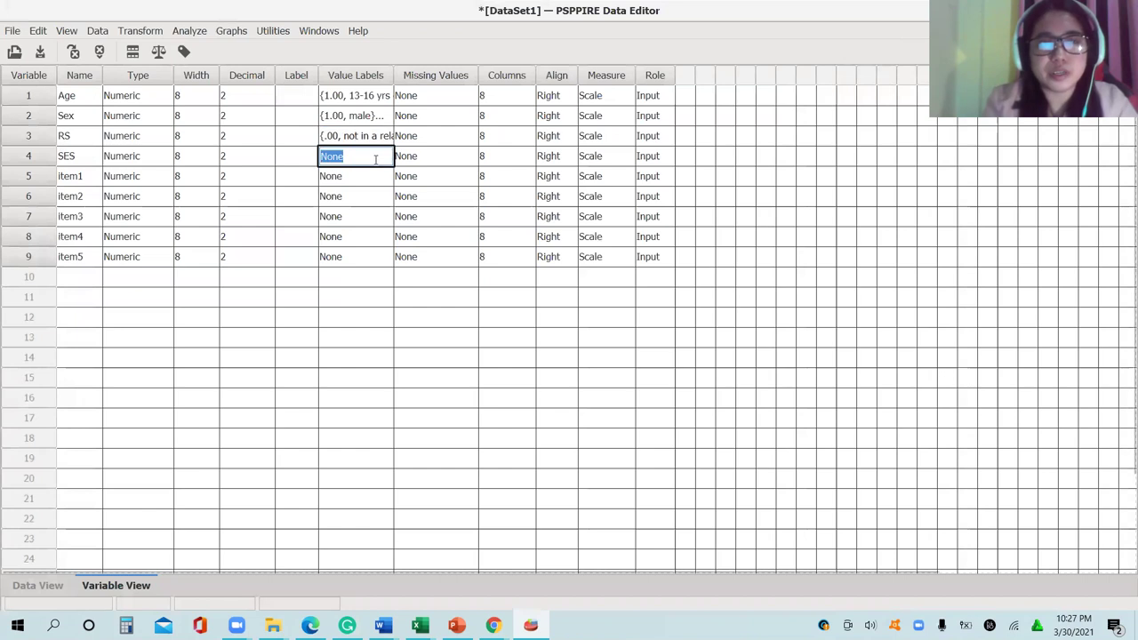
- Open the value labels of the SES variable and close them without adding a label
{"action": "left_click", "coordinate": [384, 156]}
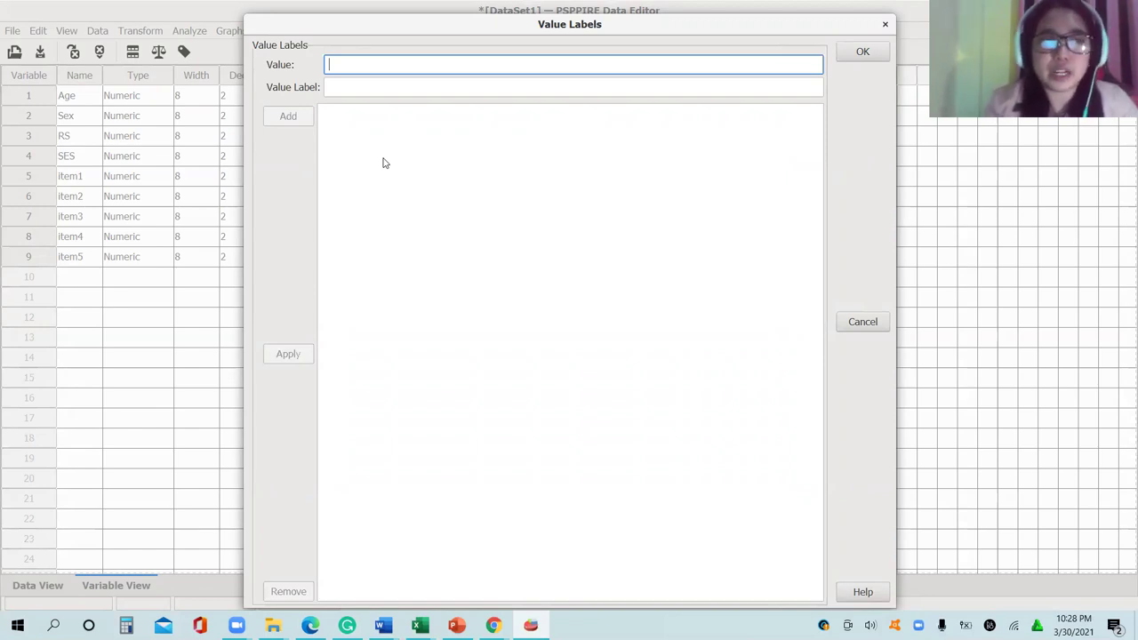
{"action": "left_click", "coordinate": [886, 25]}
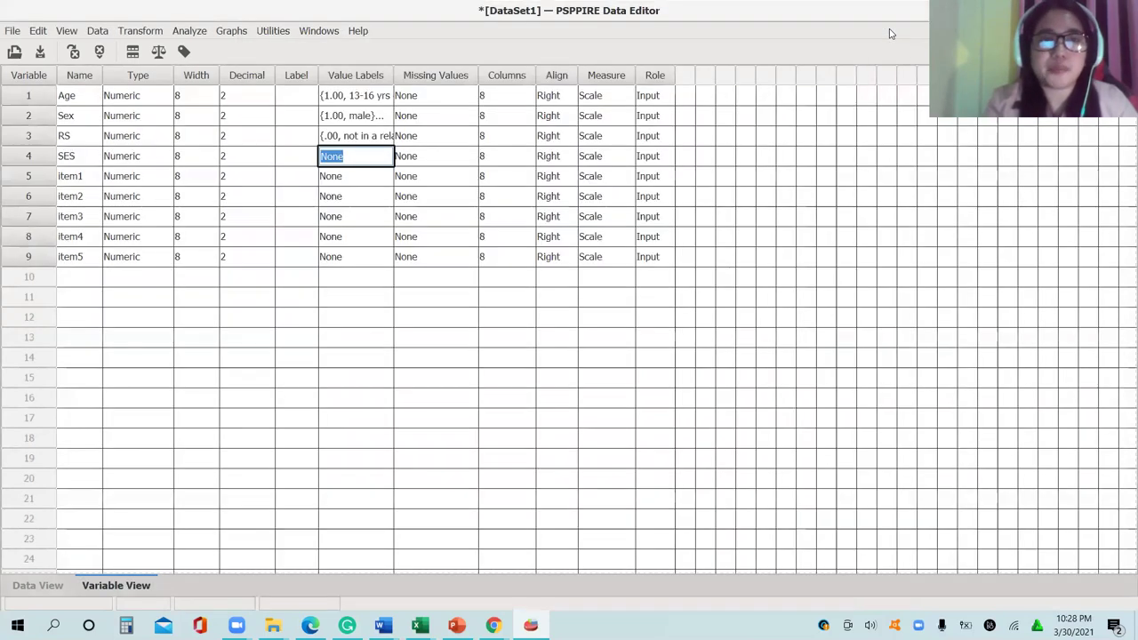
- In Data View, enter the first case's demographic codes: Age 1, Sex 2, RS 2 and SES 5
{"action": "left_click", "coordinate": [40, 584]}
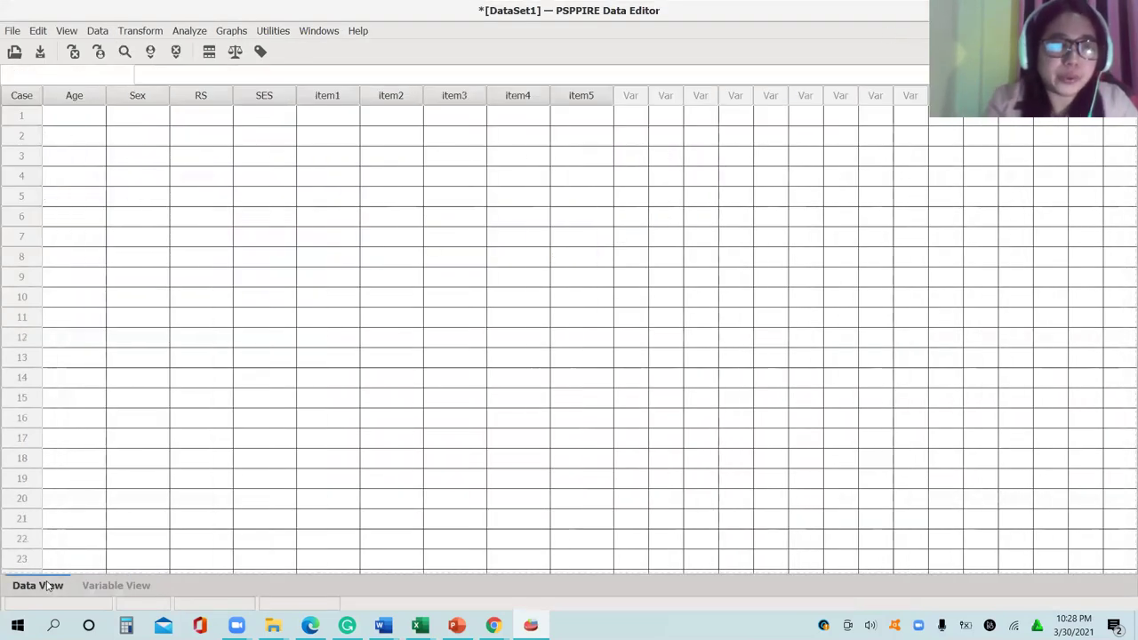
{"action": "left_click", "coordinate": [80, 118]}
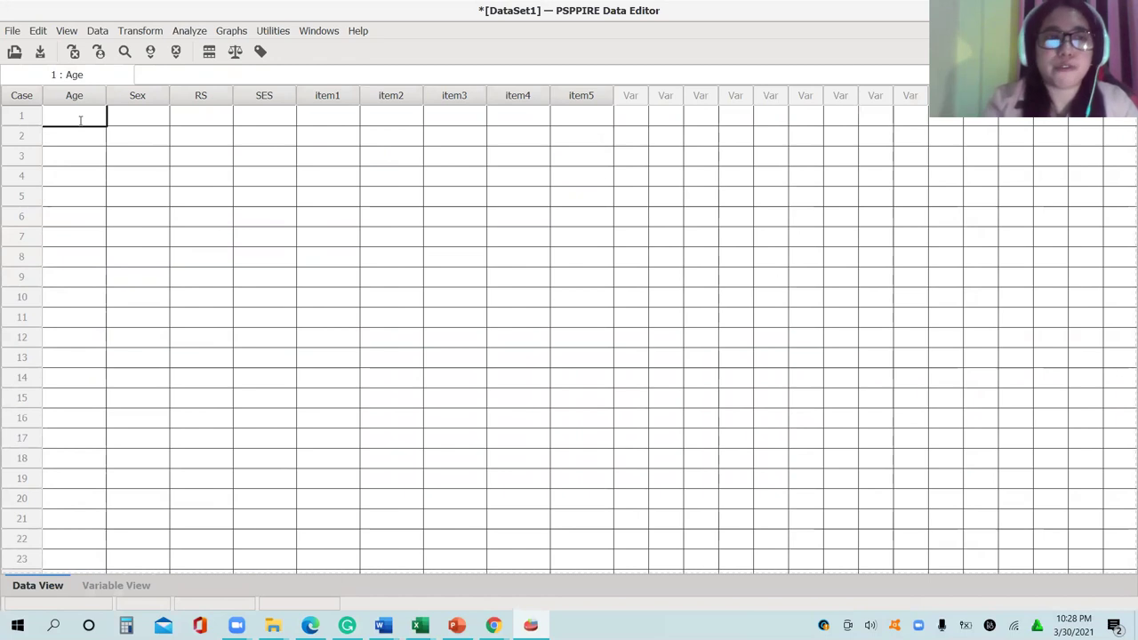
{"action": "type", "text": "1"}
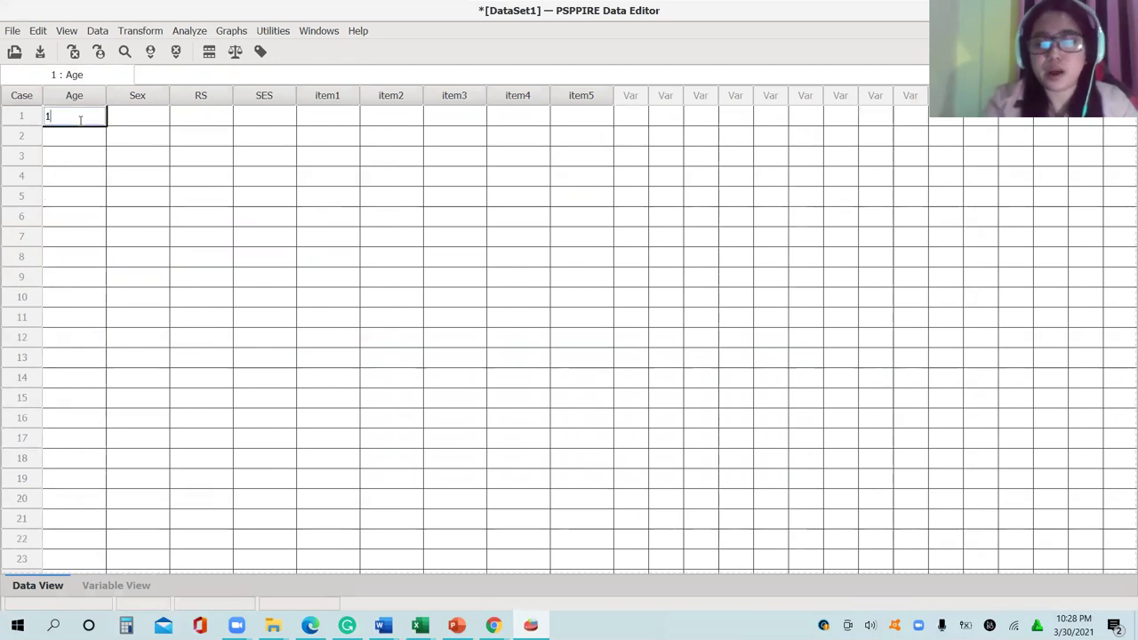
{"action": "key", "text": "Tab"}
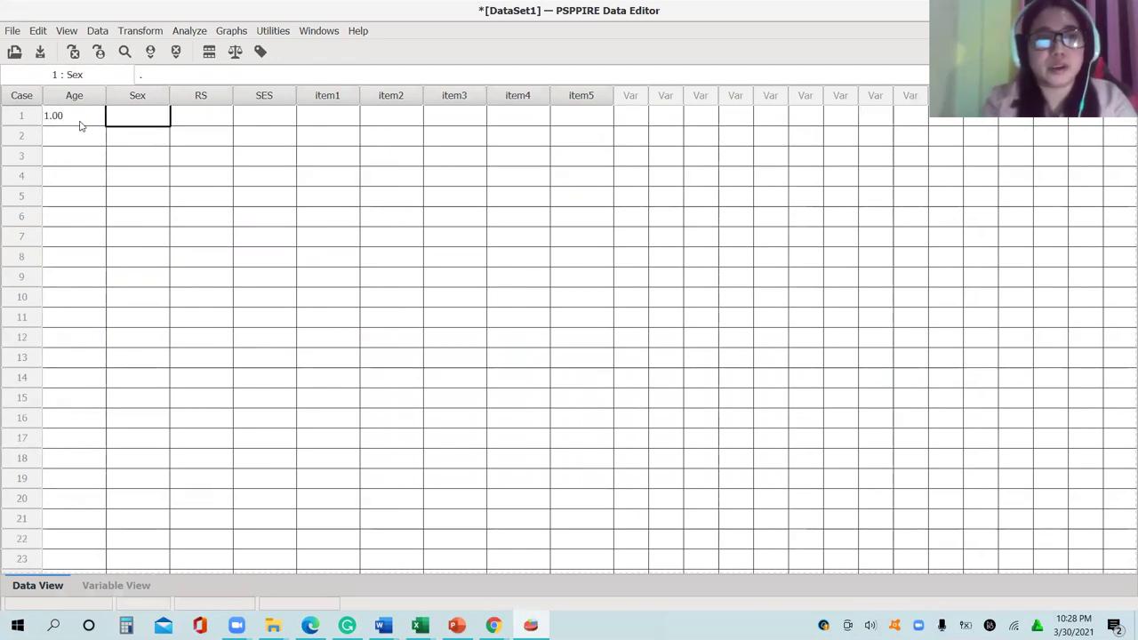
{"action": "type", "text": "2"}
{"action": "key", "text": "Tab"}
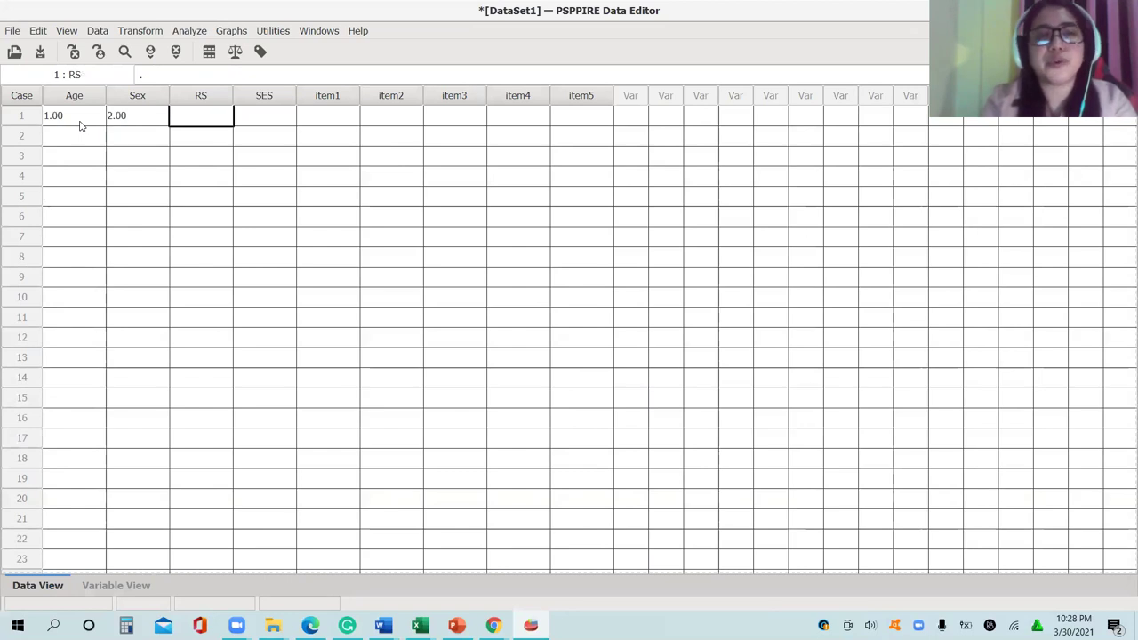
{"action": "type", "text": "2"}
{"action": "key", "text": "Tab"}
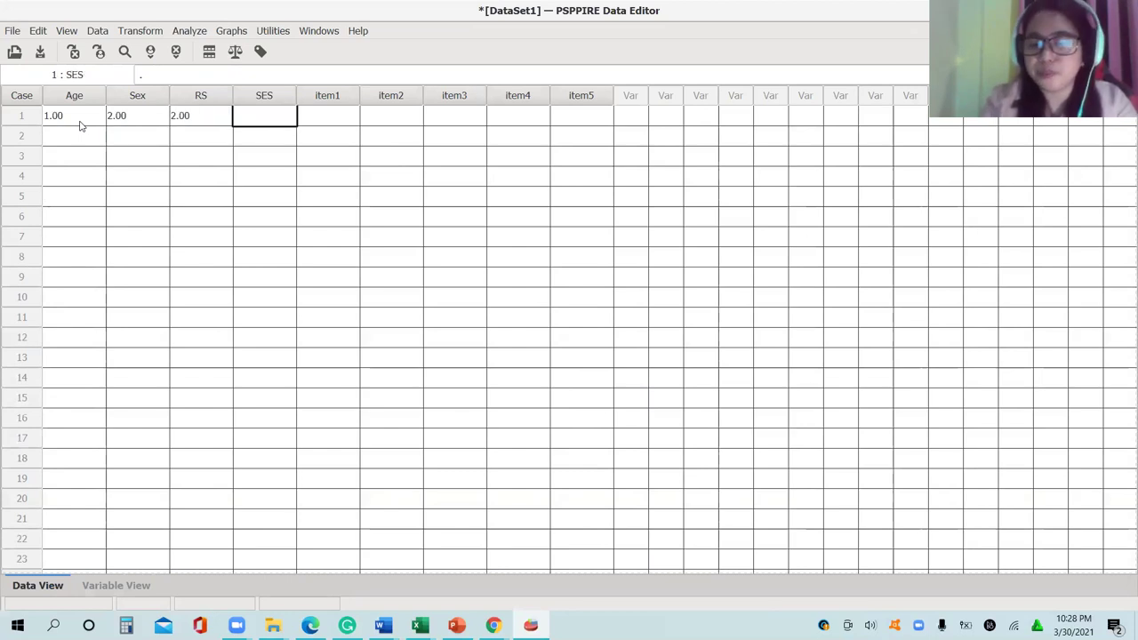
{"action": "type", "text": "5"}
{"action": "key", "text": "Tab"}
- Enter the first case's item1 to item5 answers as 4, 5, 5, 5 and 6
{"action": "type", "text": "4"}
{"action": "key", "text": "Tab"}
{"action": "type", "text": "5"}
{"action": "key", "text": "Tab"}
{"action": "type", "text": "5"}
{"action": "key", "text": "Tab"}
{"action": "type", "text": "5"}
{"action": "key", "text": "Tab"}
{"action": "type", "text": "6"}
{"action": "key", "text": "Tab"}
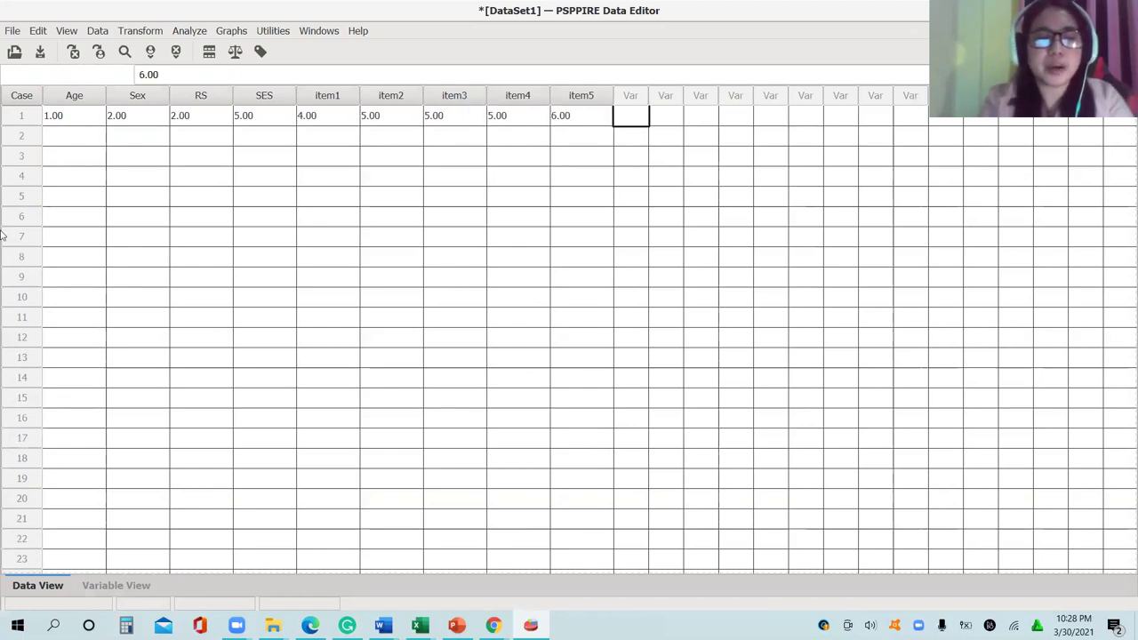
- In Variable View, set the decimals of the Age, Sex and RS variables to 0
{"action": "left_click", "coordinate": [127, 591]}
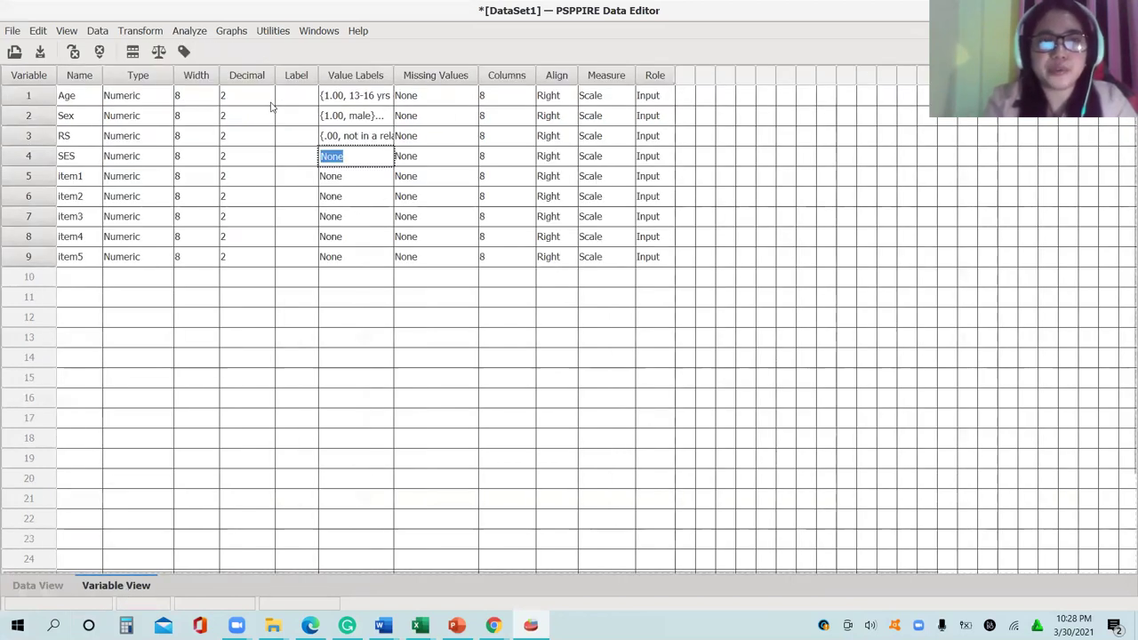
{"action": "left_click", "coordinate": [268, 96]}
{"action": "left_click", "coordinate": [281, 97]}
{"action": "left_click", "coordinate": [282, 97]}
{"action": "left_click", "coordinate": [286, 117]}
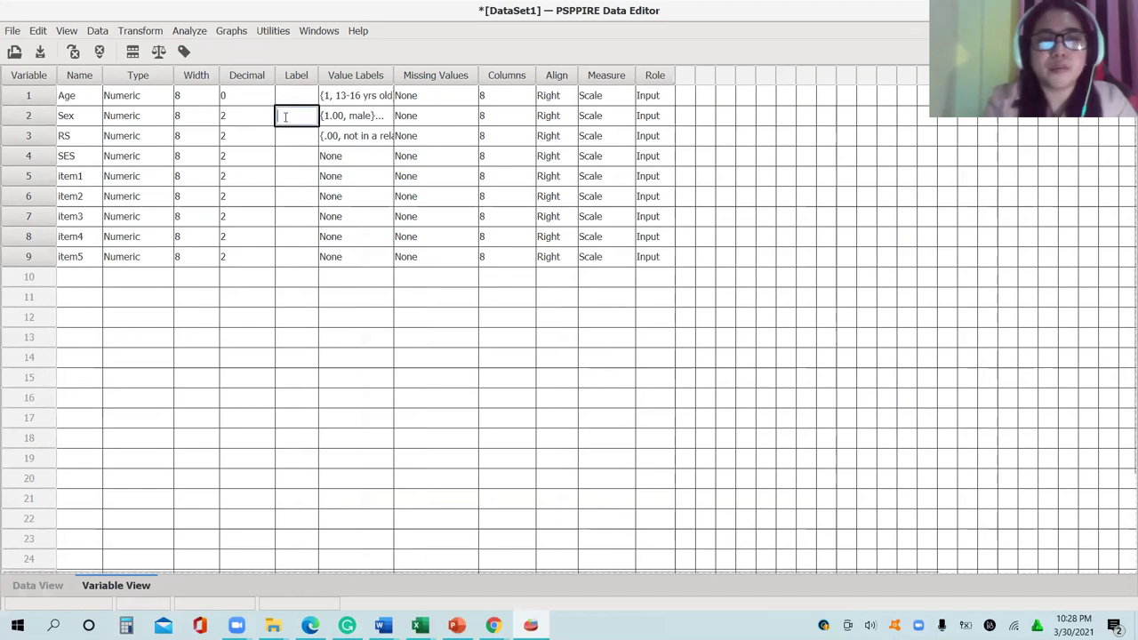
{"action": "left_click", "coordinate": [253, 117]}
{"action": "left_click", "coordinate": [281, 116]}
{"action": "left_click", "coordinate": [282, 116]}
{"action": "left_click", "coordinate": [259, 136]}
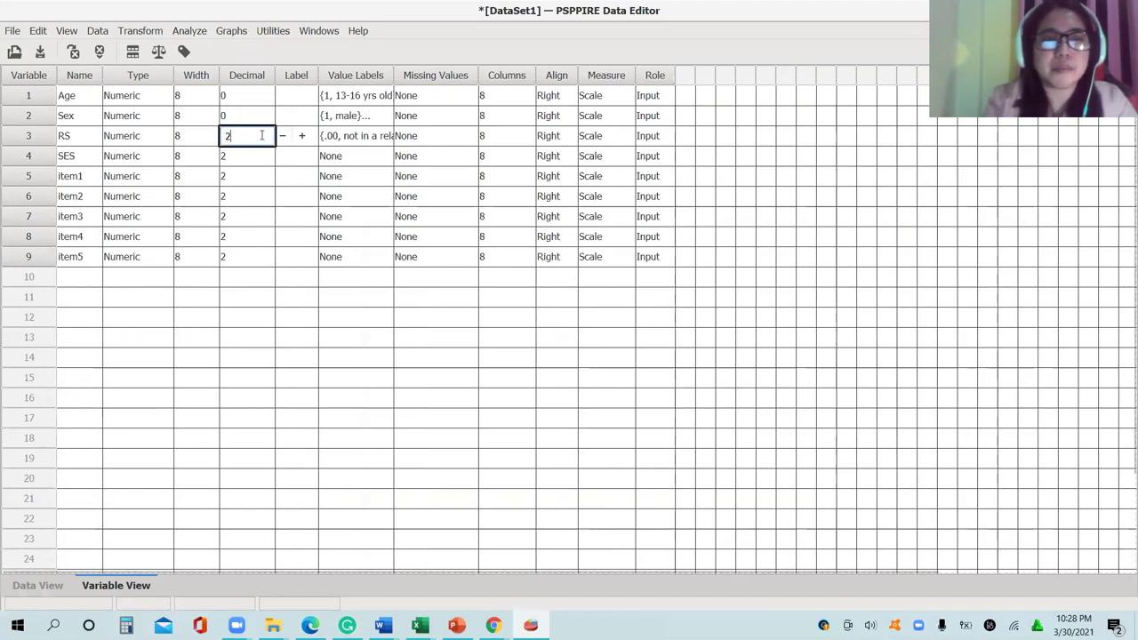
{"action": "left_click", "coordinate": [282, 136]}
{"action": "left_click", "coordinate": [282, 136]}
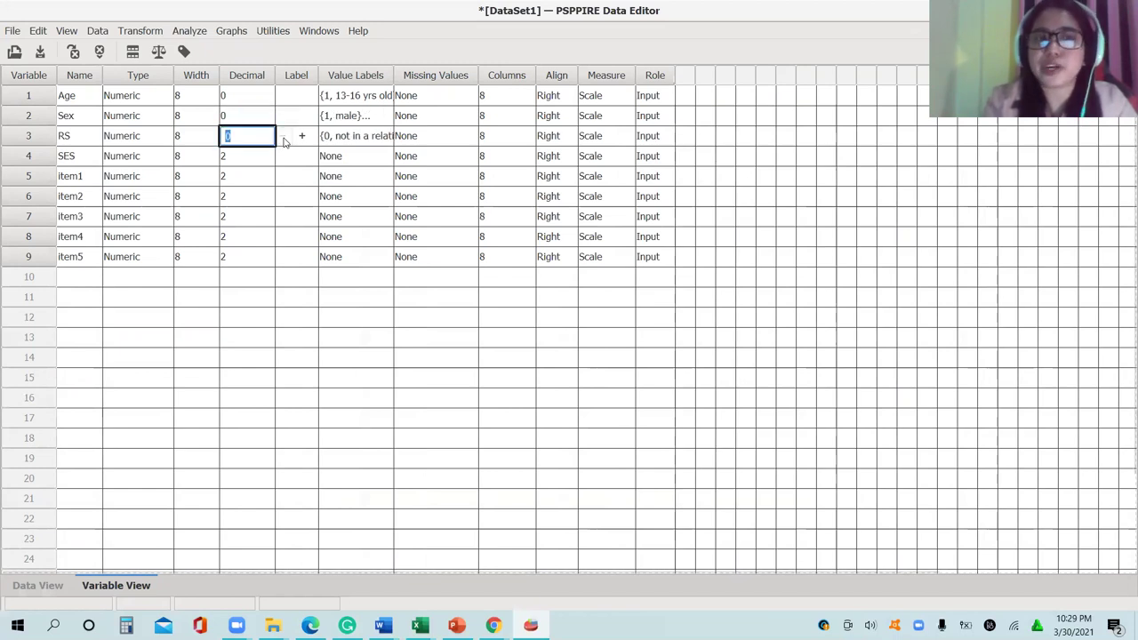
- Set the decimals of the SES, item1 and item2 variables to 0
{"action": "left_click_drag", "start_coordinate": [265, 145], "coordinate": [267, 158]}
{"action": "left_click", "coordinate": [268, 172]}
{"action": "left_click", "coordinate": [282, 166]}
{"action": "left_click", "coordinate": [282, 166]}
{"action": "left_click", "coordinate": [264, 185]}
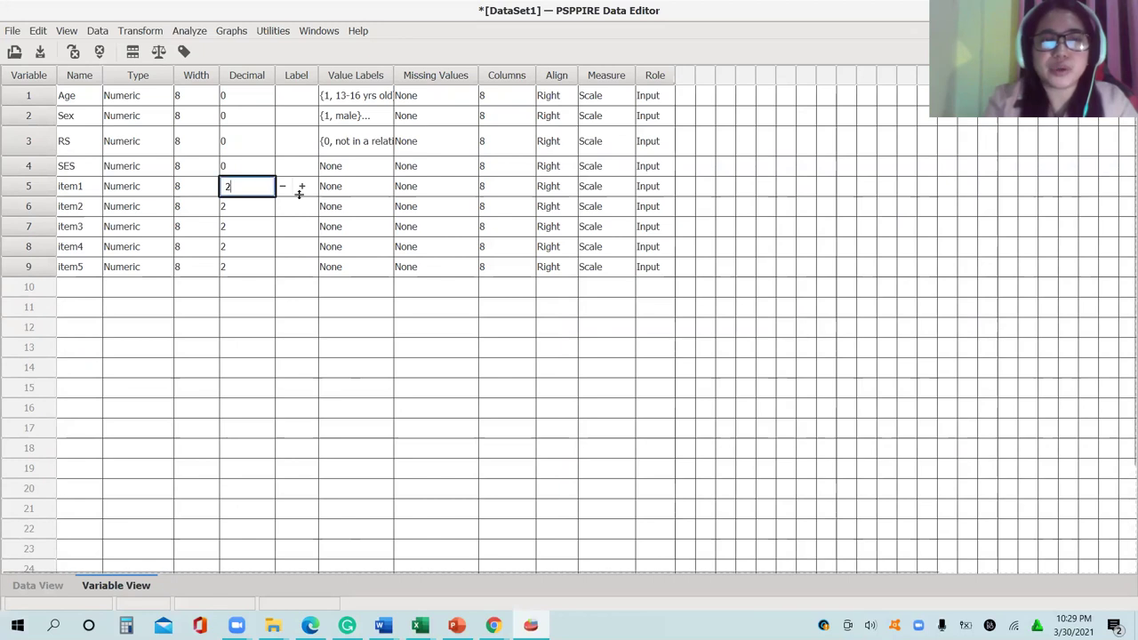
{"action": "left_click", "coordinate": [282, 187]}
{"action": "left_click", "coordinate": [282, 187]}
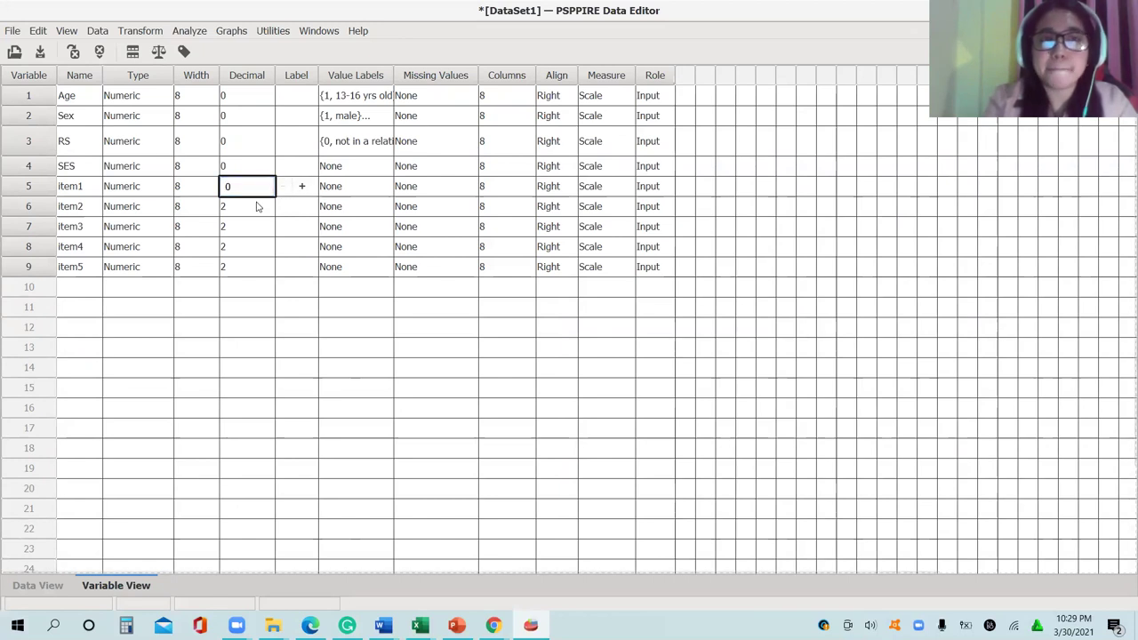
{"action": "left_click", "coordinate": [257, 206]}
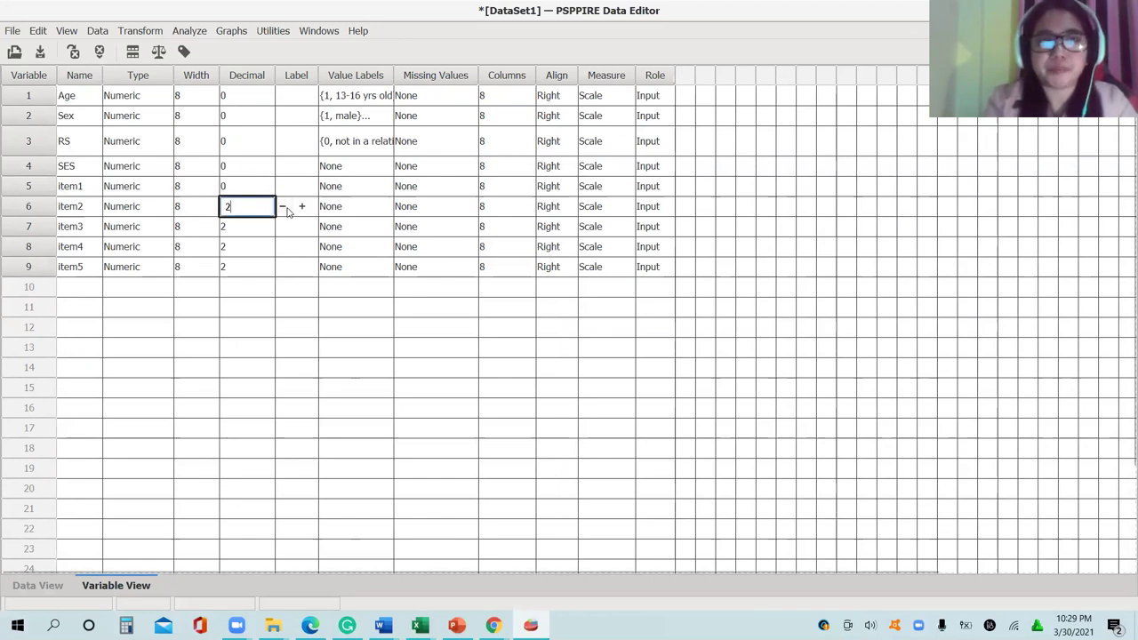
{"action": "left_click", "coordinate": [282, 206]}
{"action": "left_click", "coordinate": [281, 207]}
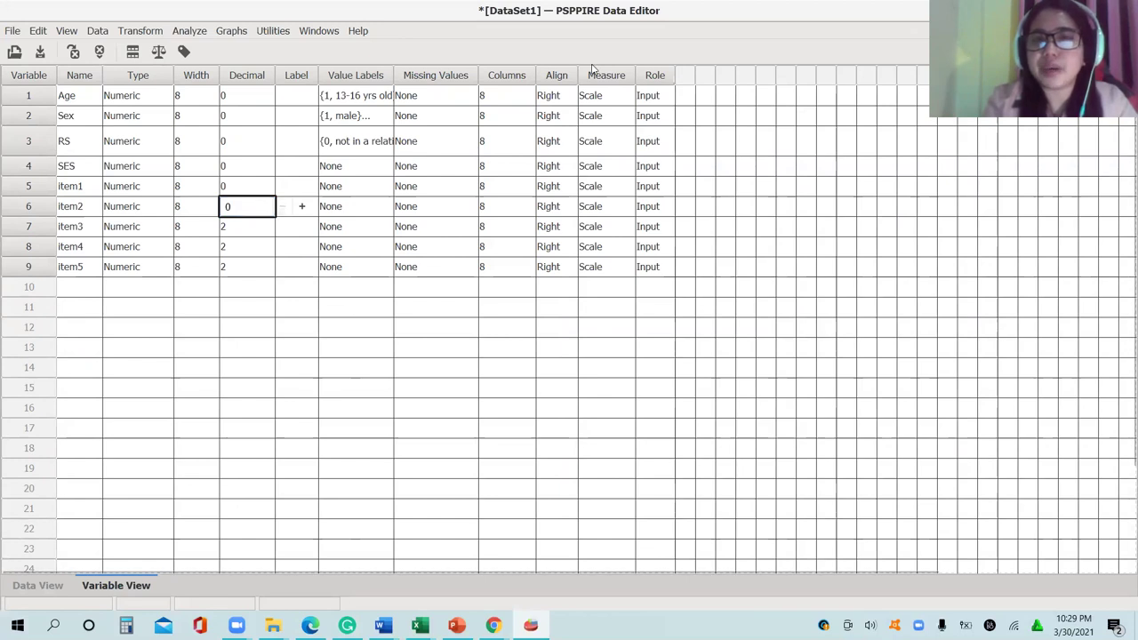
- Set the alignment of the Age variable to Center
{"action": "left_click", "coordinate": [571, 96]}
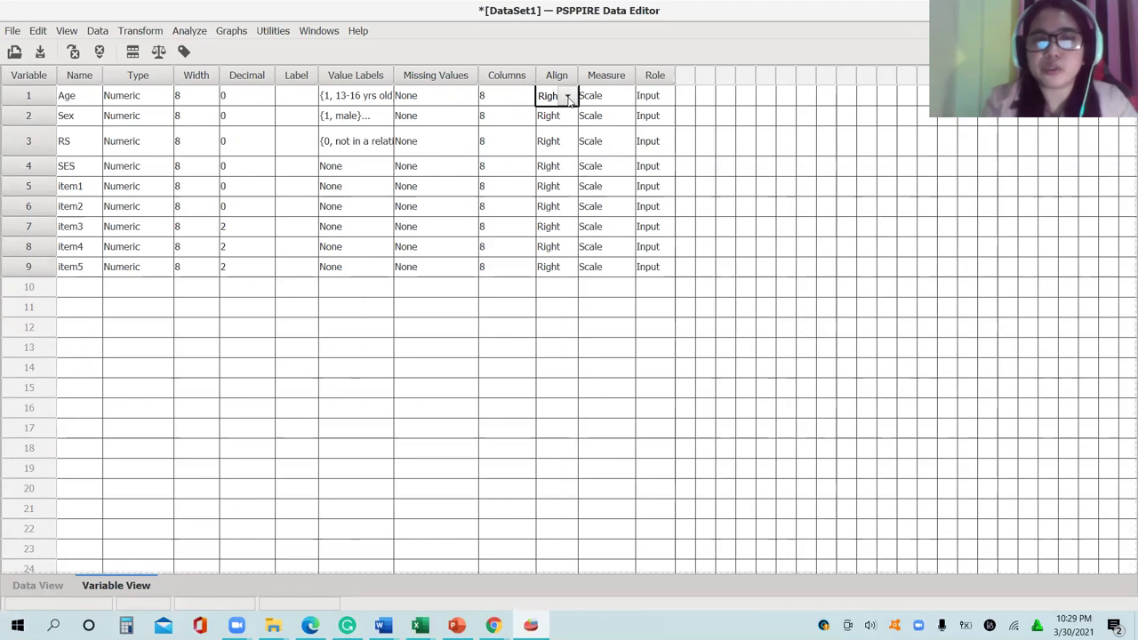
{"action": "left_click", "coordinate": [568, 96]}
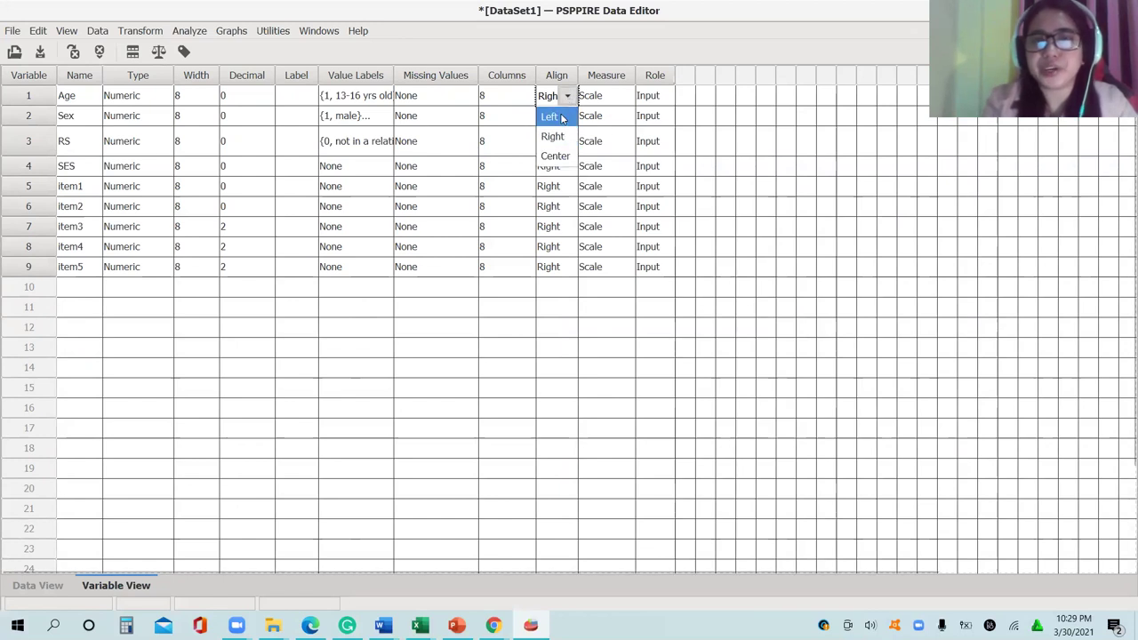
{"action": "left_click", "coordinate": [557, 157]}
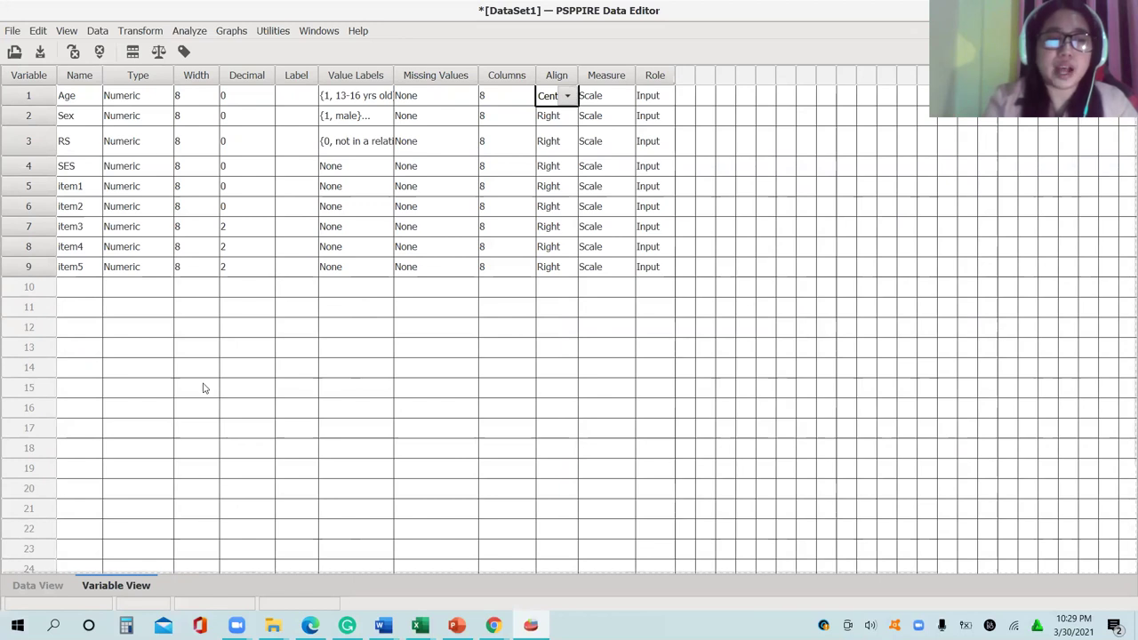
- Examine how the first case's row is displayed in Data View and return to Variable View
{"action": "left_click", "coordinate": [57, 584]}
{"action": "left_click", "coordinate": [450, 276]}
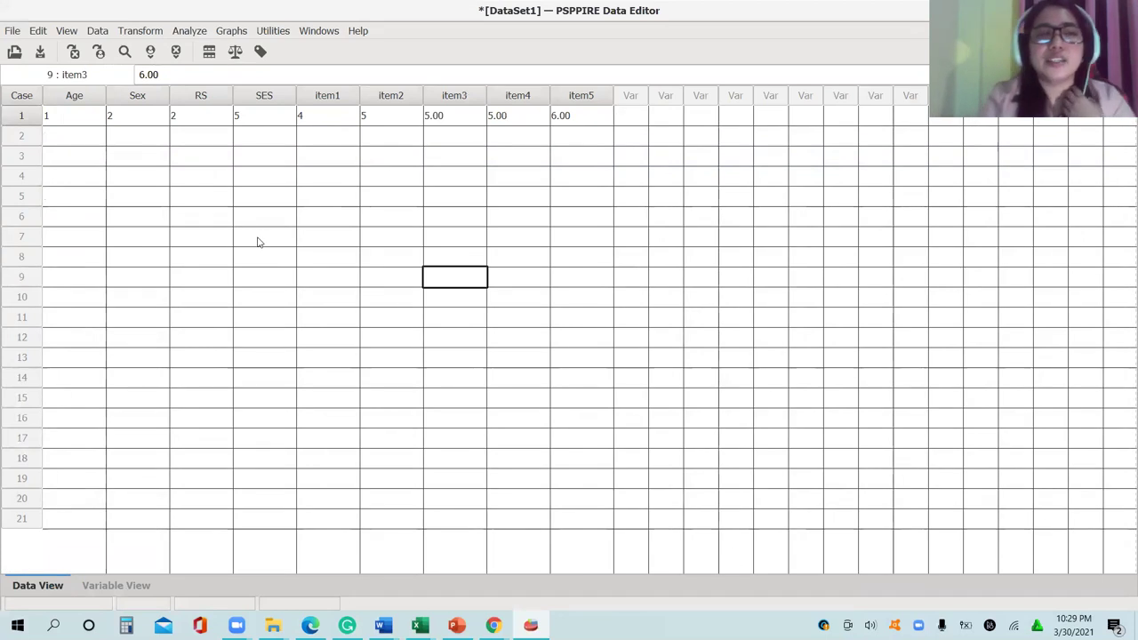
{"action": "left_click", "coordinate": [24, 122]}
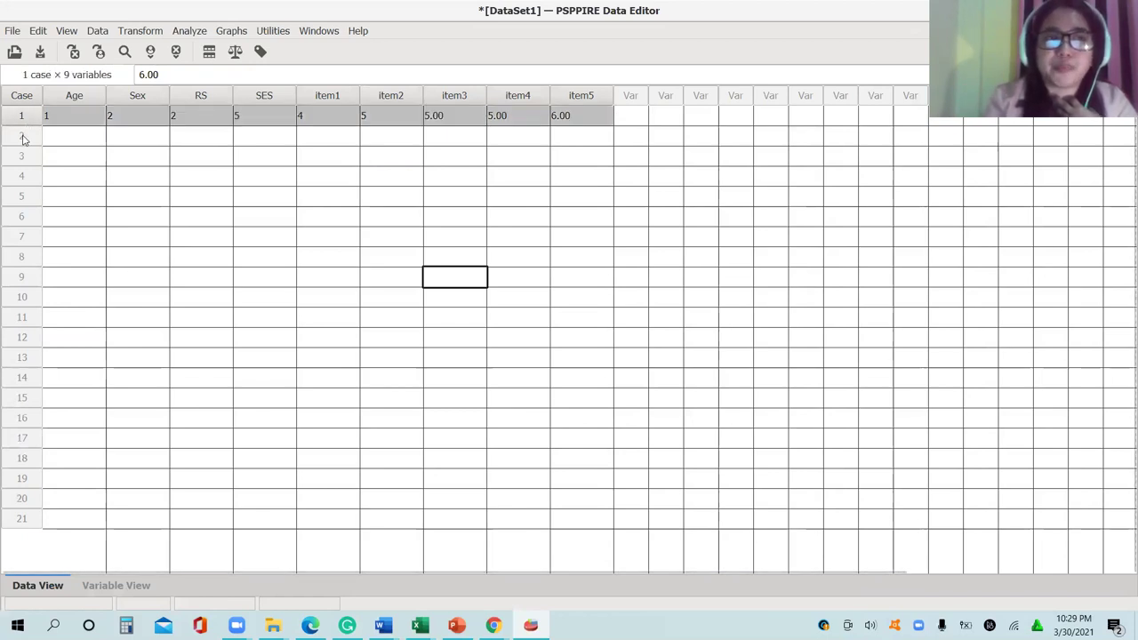
{"action": "left_click", "coordinate": [58, 138]}
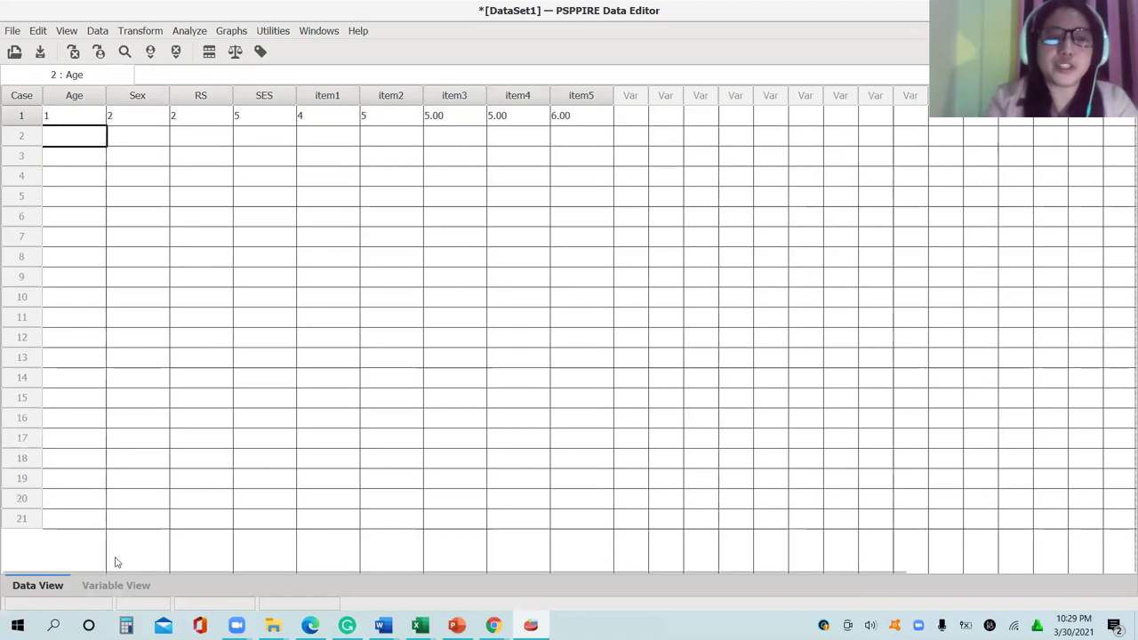
{"action": "left_click", "coordinate": [117, 586]}
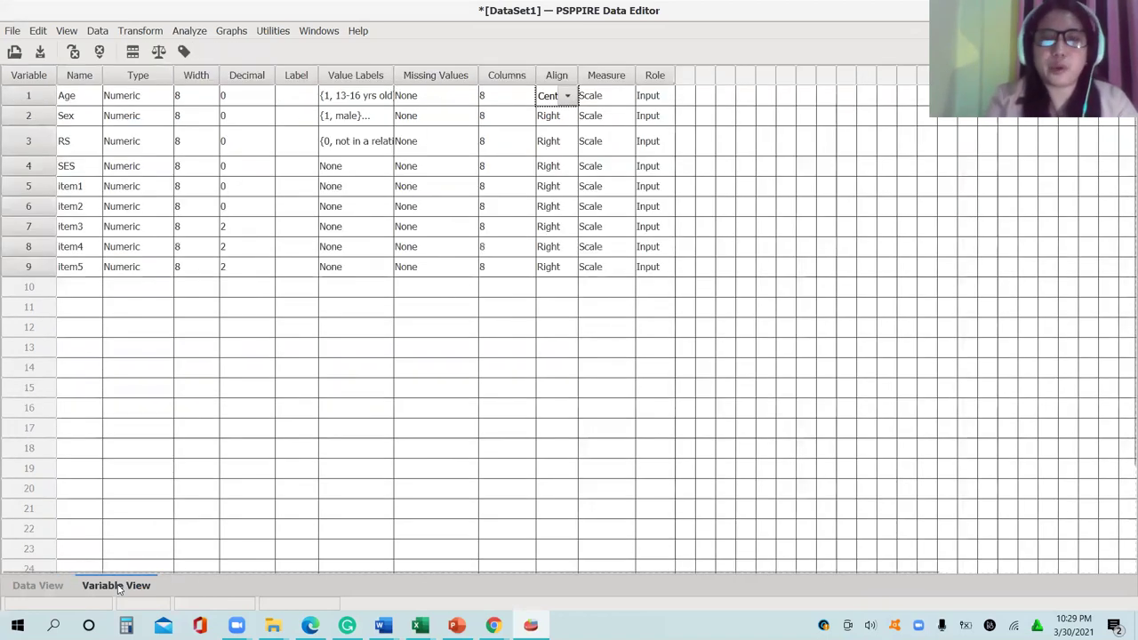